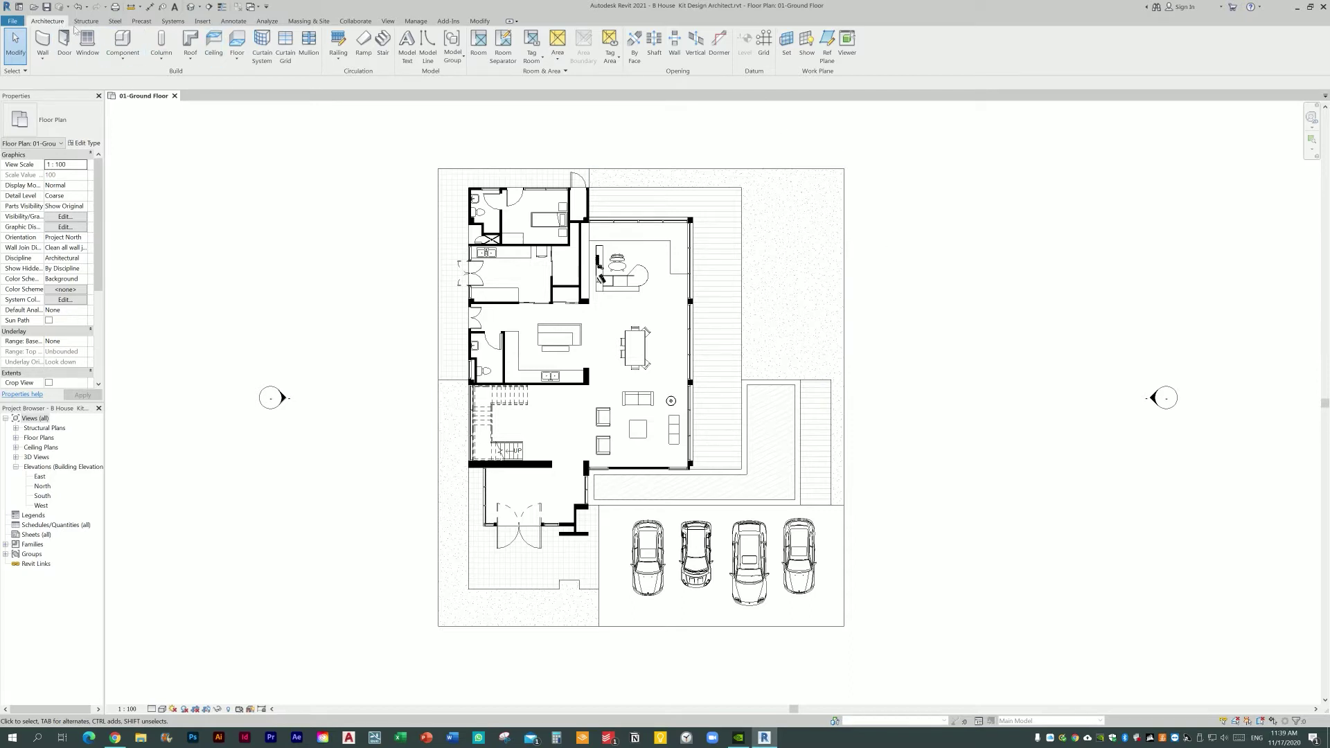
Step: Cancel room placement, then try a first room separation line and discard it
left_click(484, 56)
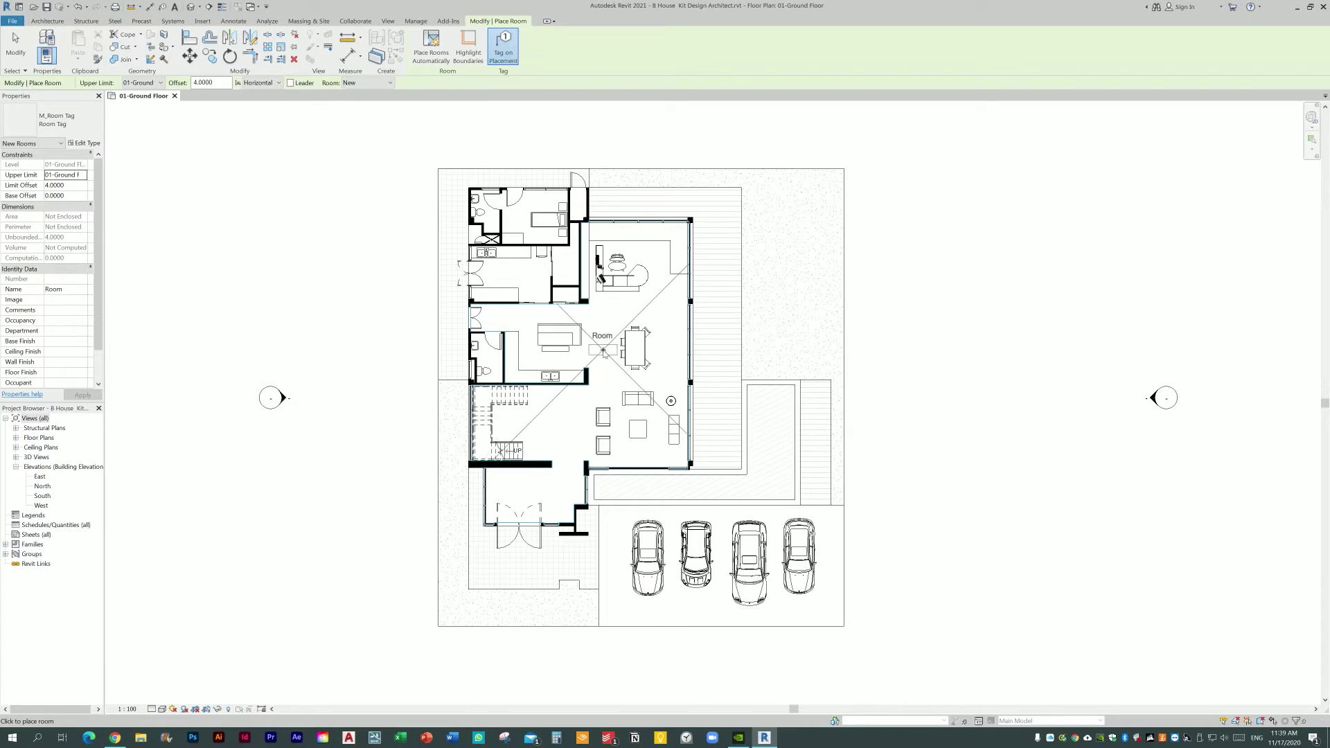
key("Escape")
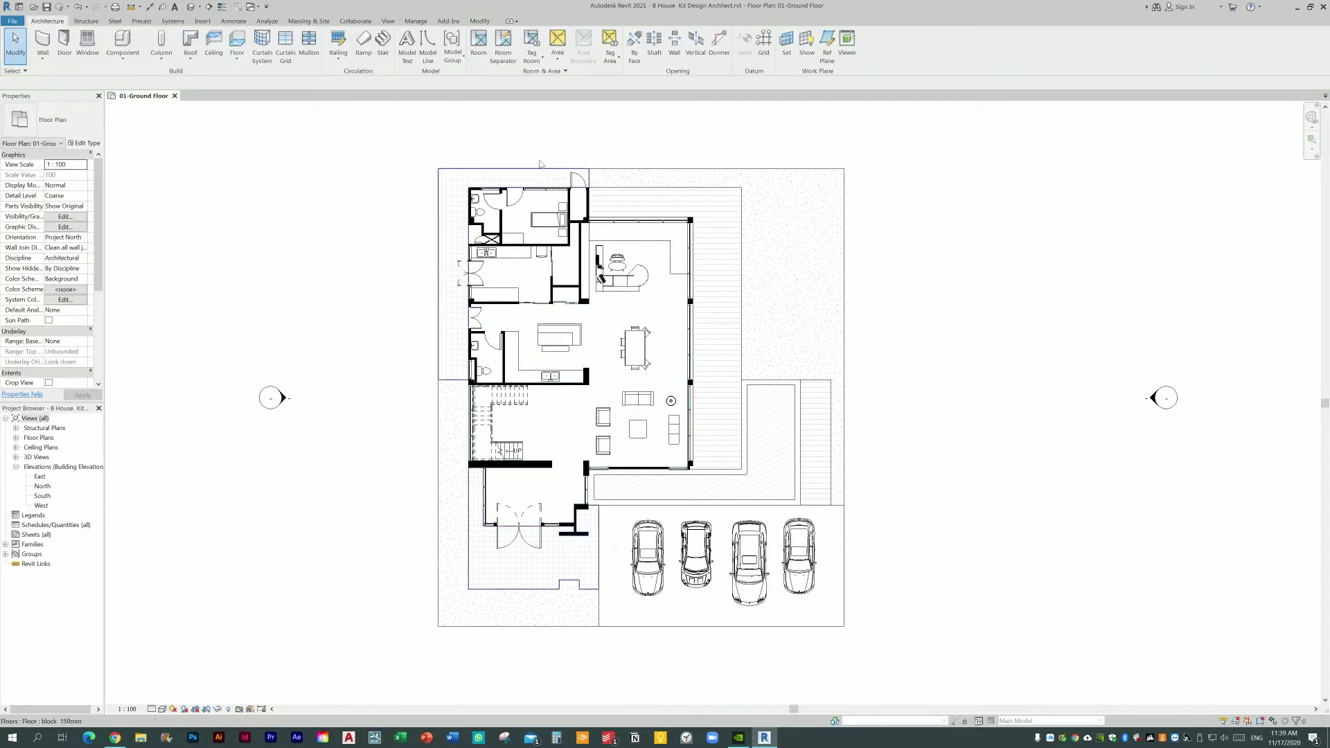
left_click(513, 55)
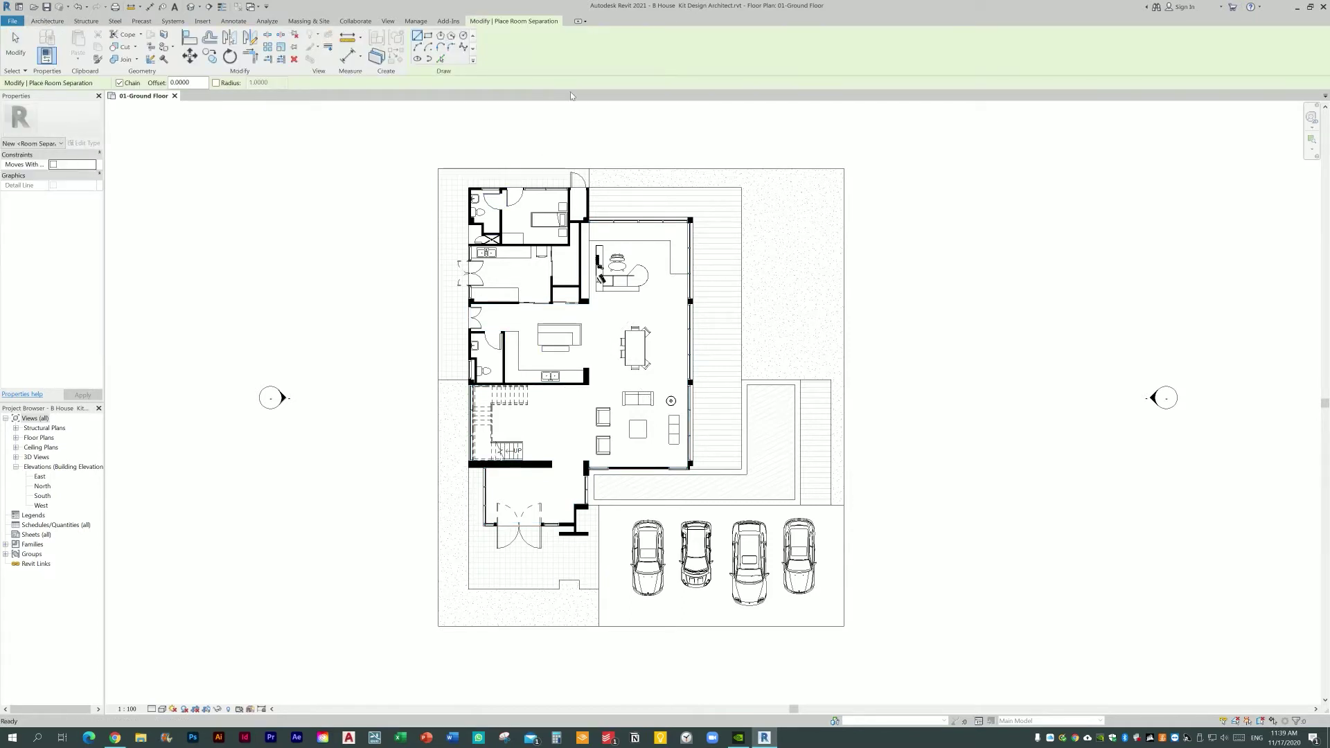
scroll(580, 460, "up", 1)
scroll(575, 458, "up", 1)
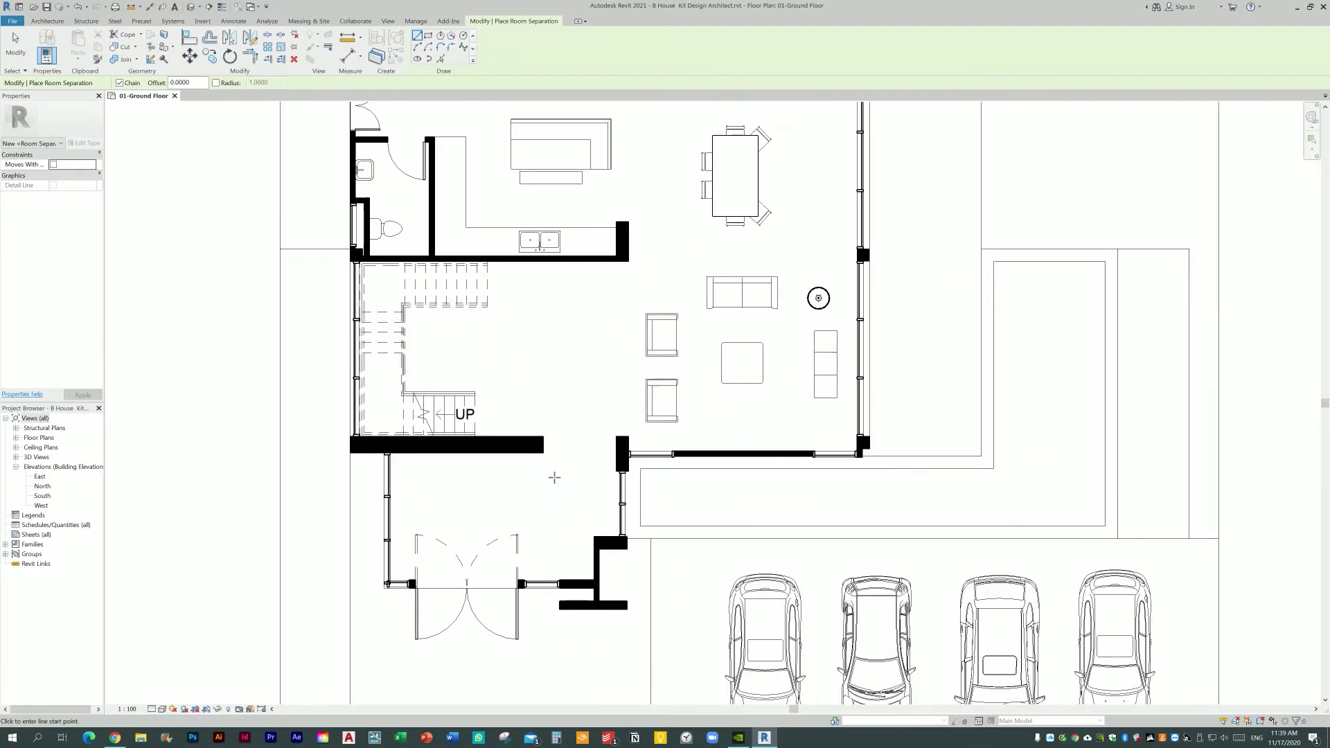
scroll(554, 453, "up", 1)
scroll(543, 455, "up", 1)
left_click(543, 455)
left_click(647, 455)
key("Escape")
Step: Draw a separation line from the kitchen wall corner to the right exterior wall
scroll(692, 332, "down", 1)
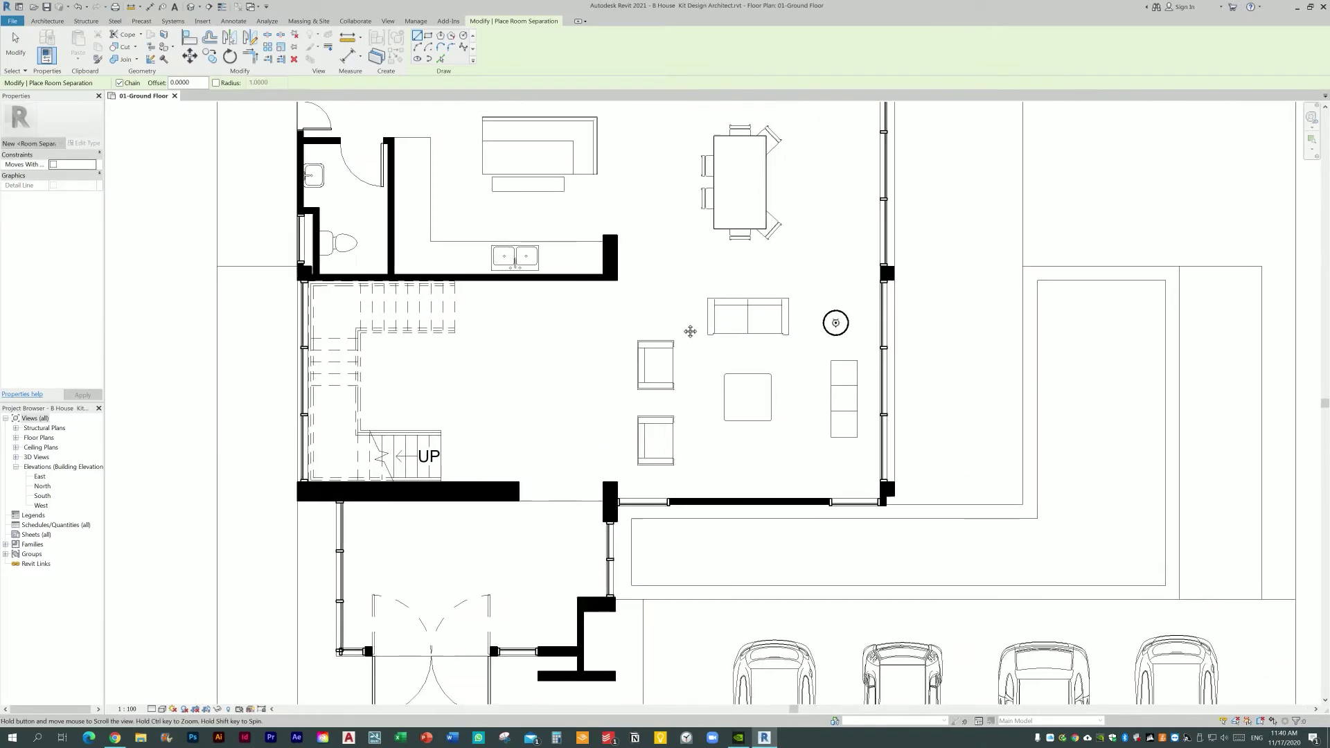
middle_click_drag(691, 332, 644, 377)
scroll(616, 305, "up", 1)
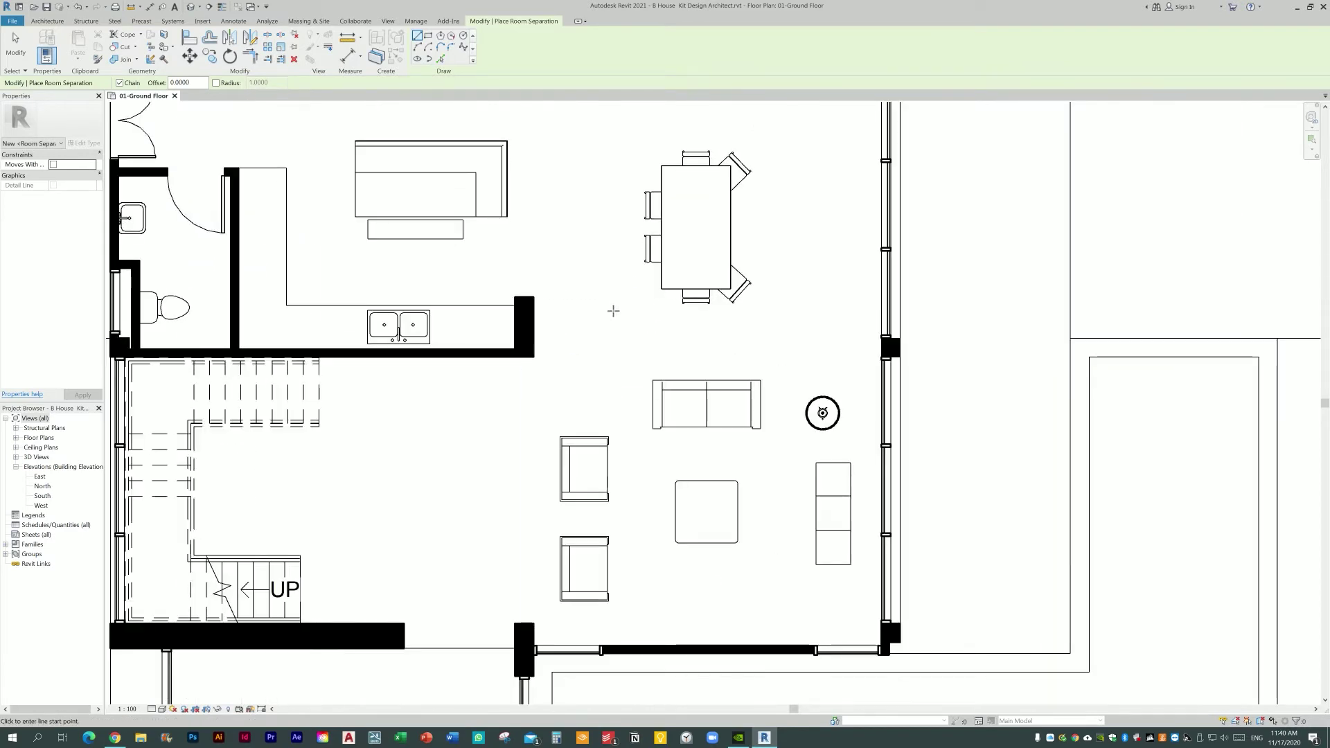
left_click(535, 358)
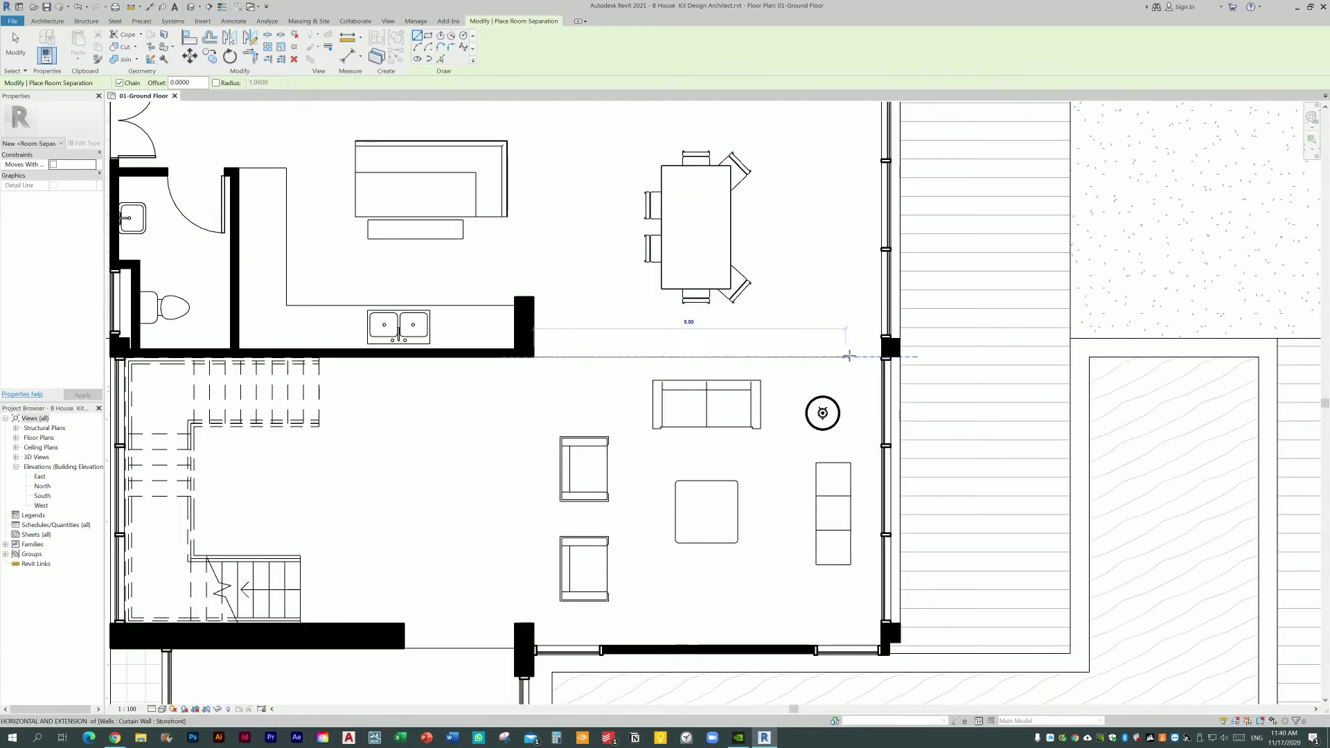
left_click(881, 357)
key("Escape")
Step: Draw a separation line from the wall end up to the study corner and across to the right wall
scroll(882, 356, "down", 2)
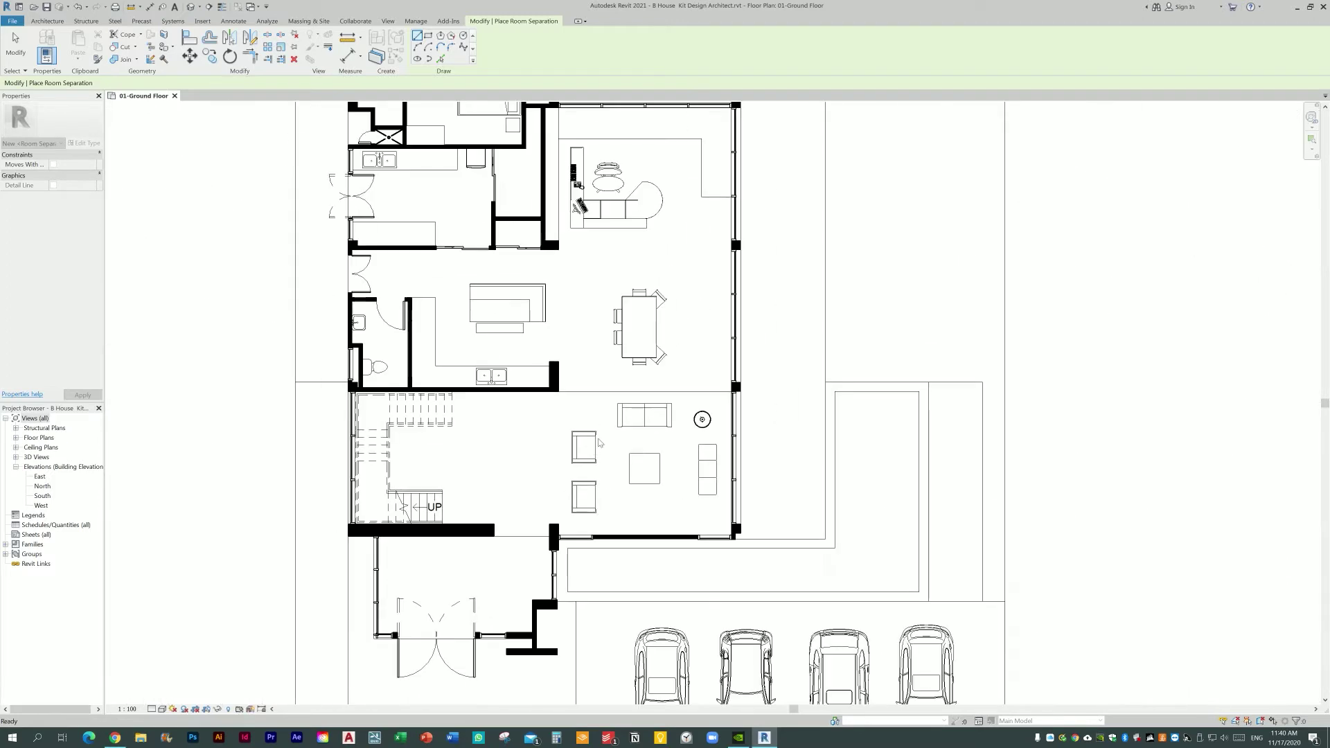
scroll(560, 364, "up", 1)
left_click(560, 365)
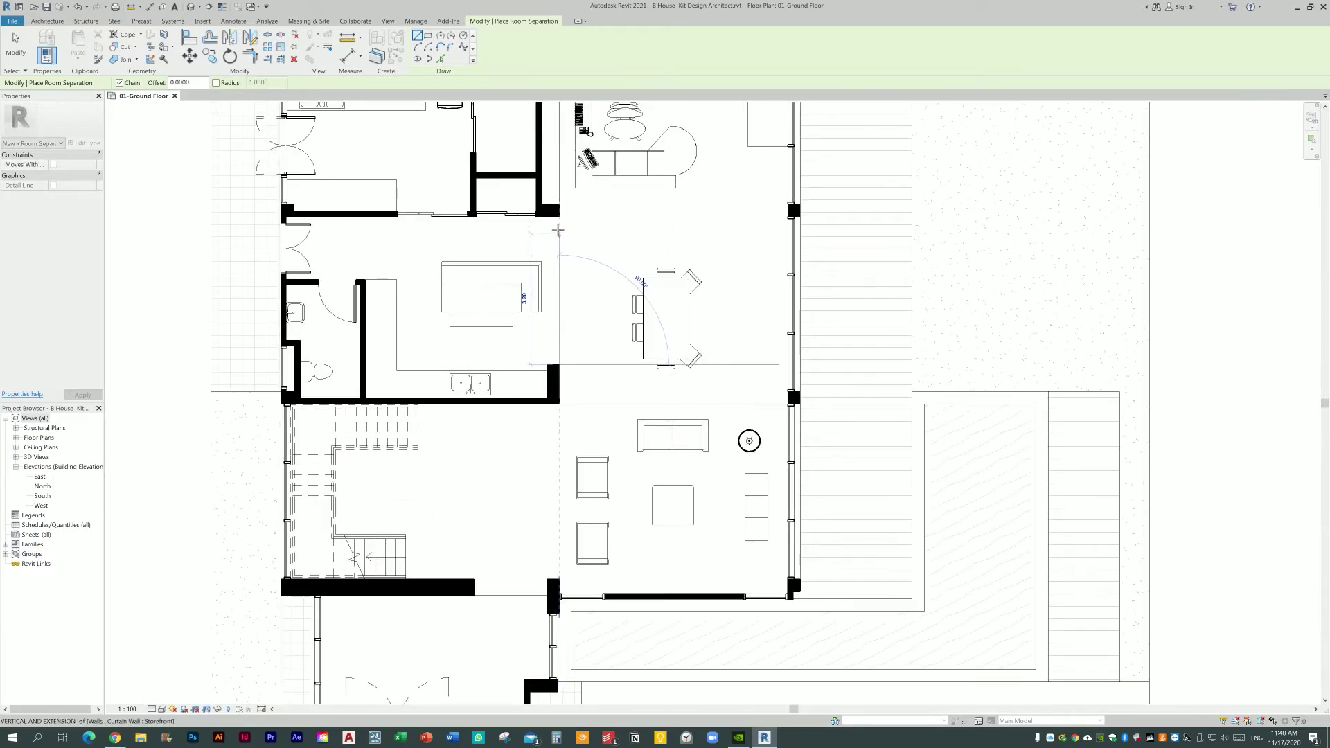
left_click(560, 216)
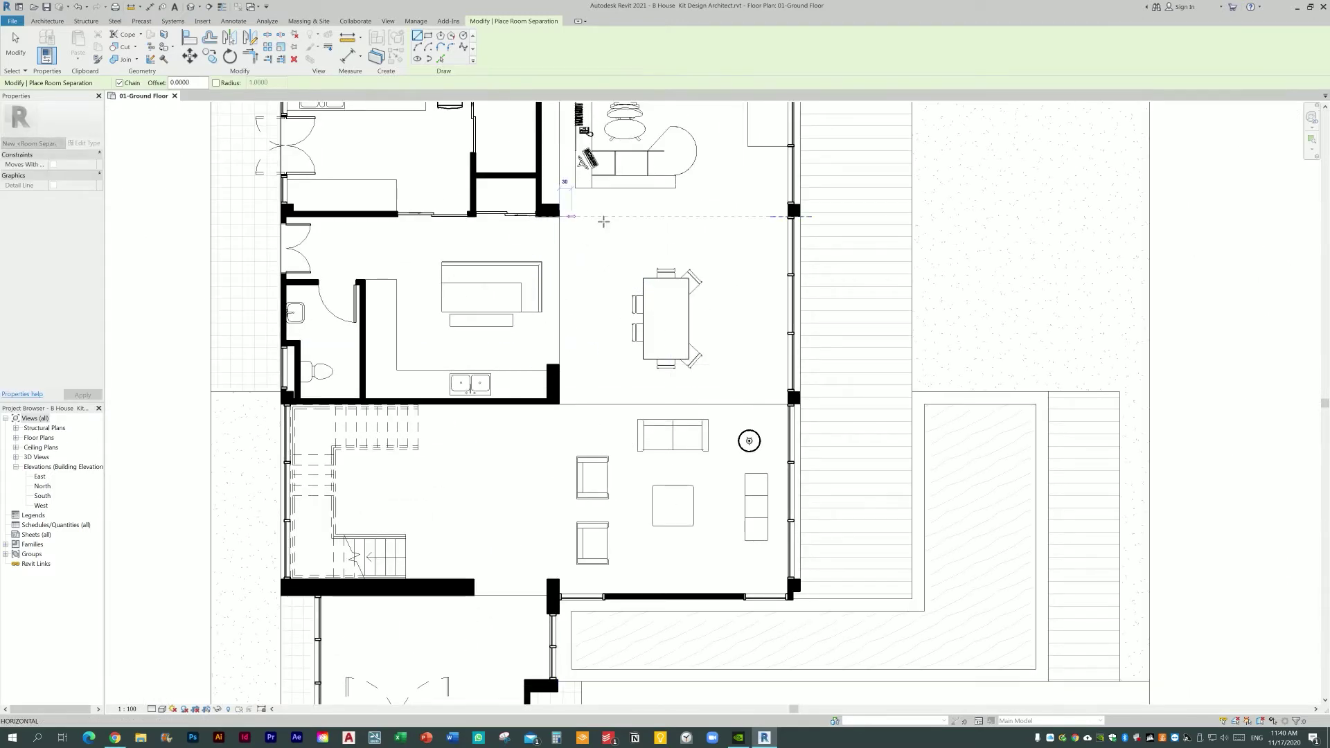
left_click(790, 216)
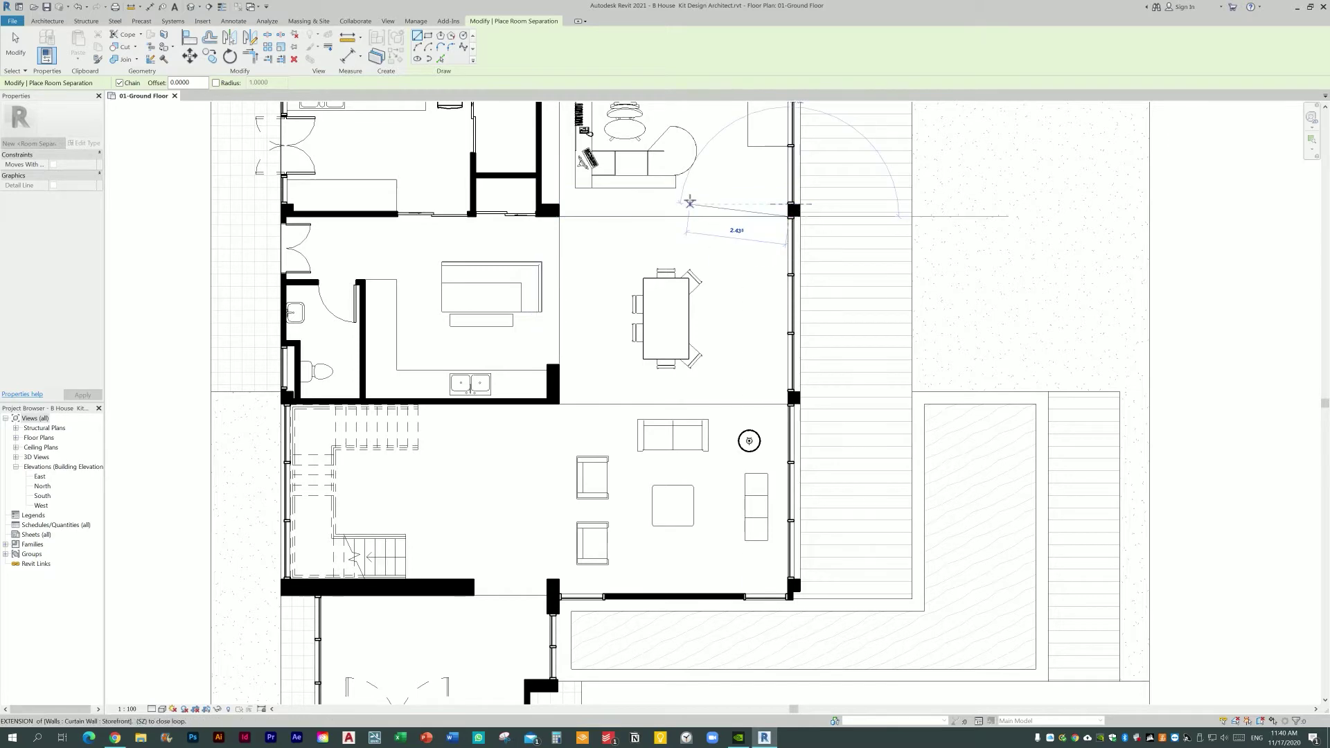
key("Escape")
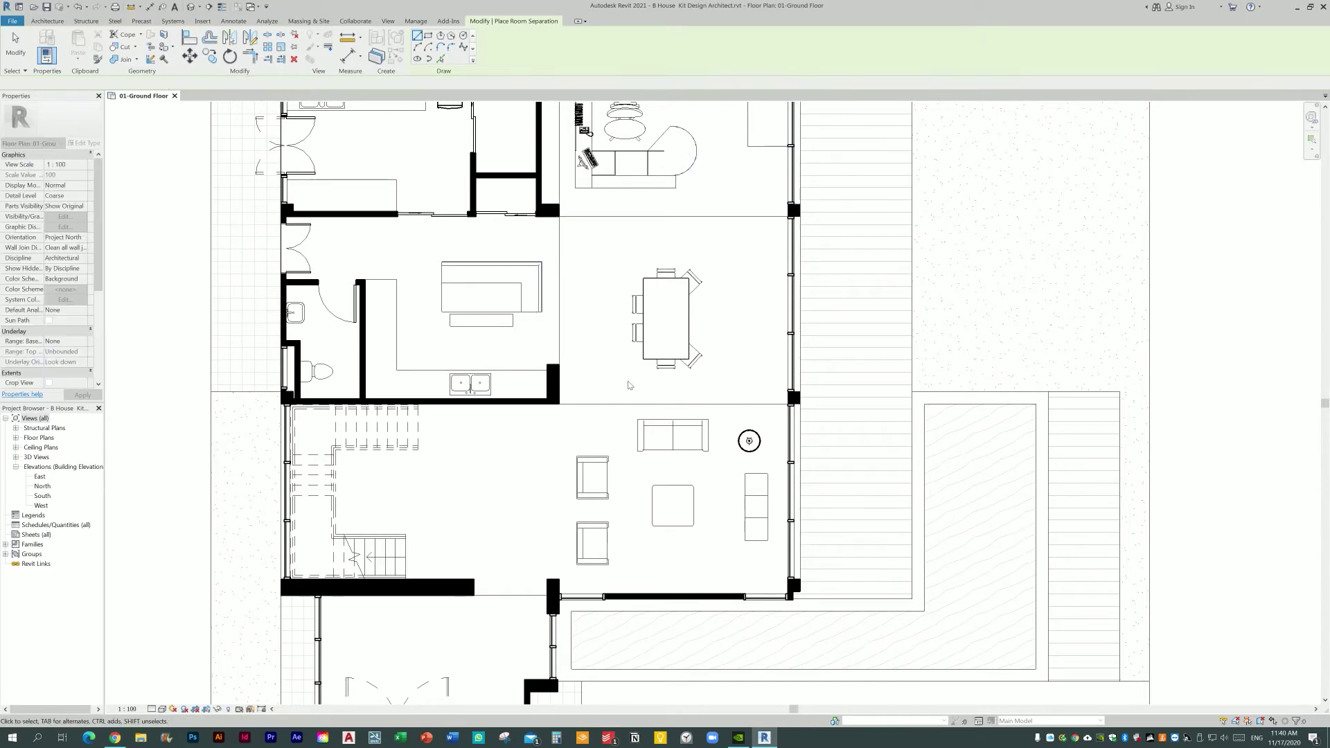
key("Escape")
key("z")
key("f")
middle_click_drag(596, 357, 579, 337)
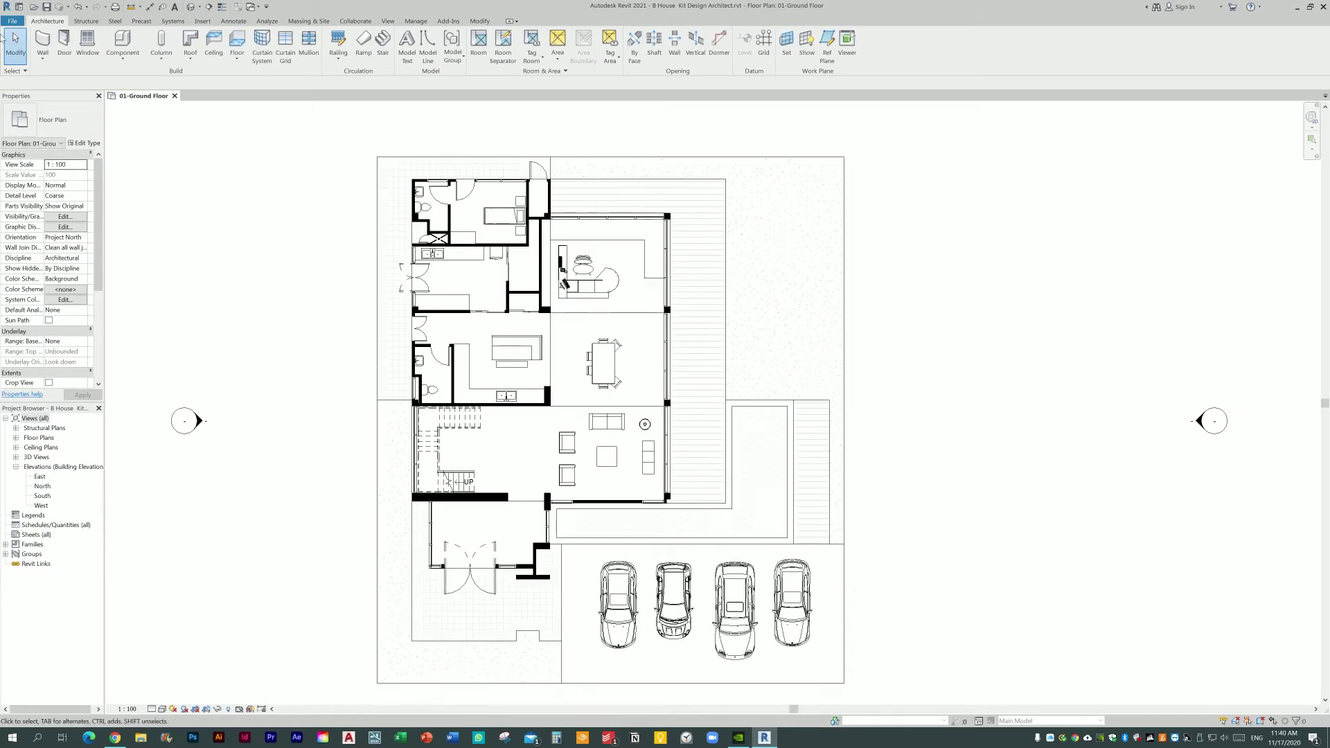
Step: Draw a closed rectangle of room separation lines around the garage parking area
left_click(481, 41)
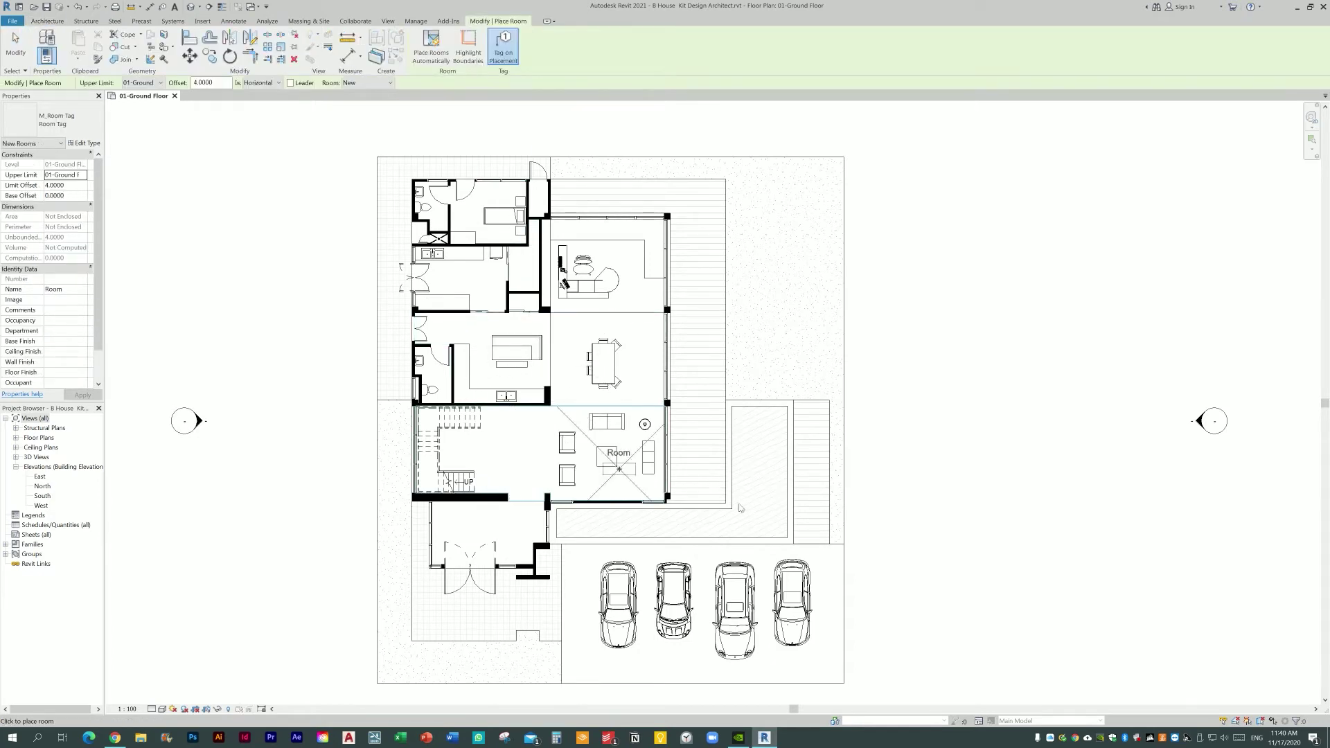
key("Escape")
key("Escape")
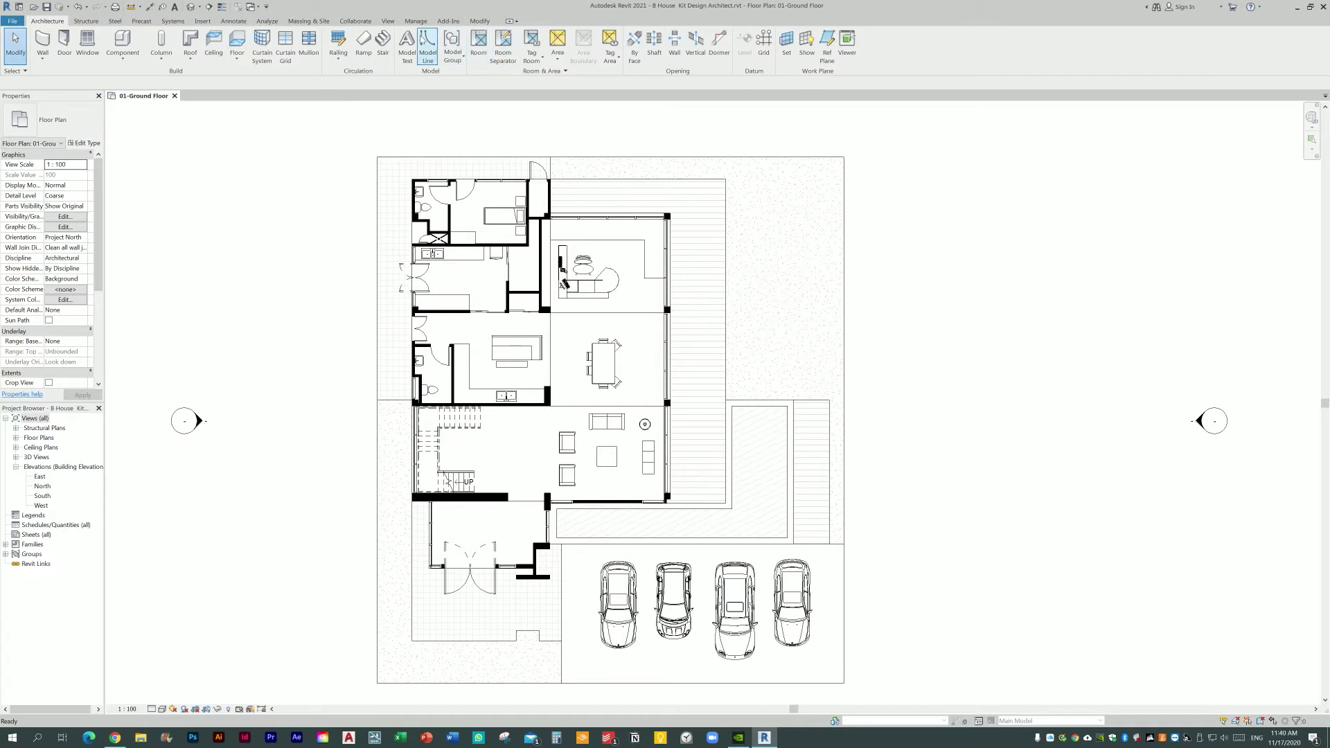
left_click(561, 682)
left_click(843, 683)
left_click(844, 544)
left_click(561, 544)
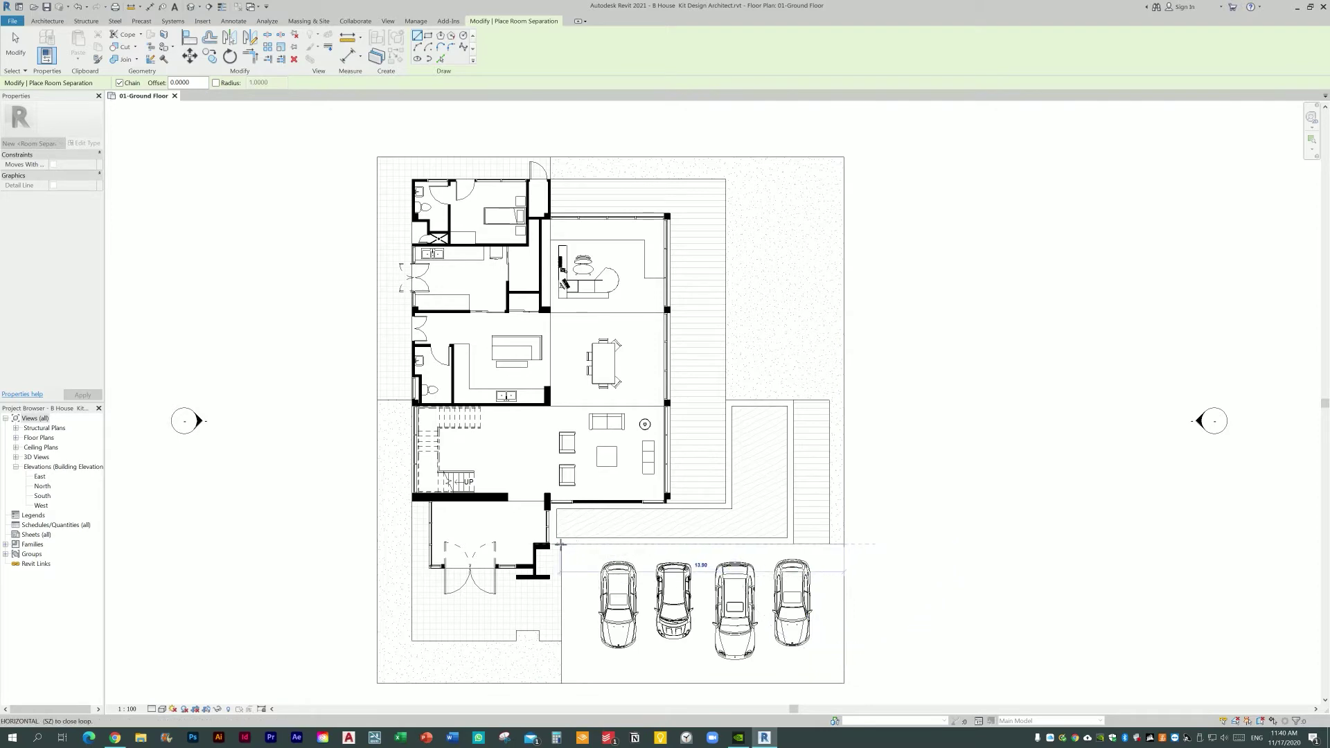
left_click(561, 682)
key("Escape")
Step: Check with the Room tool that the enclosed garage now reads as a room
scroll(561, 637, "up", 5)
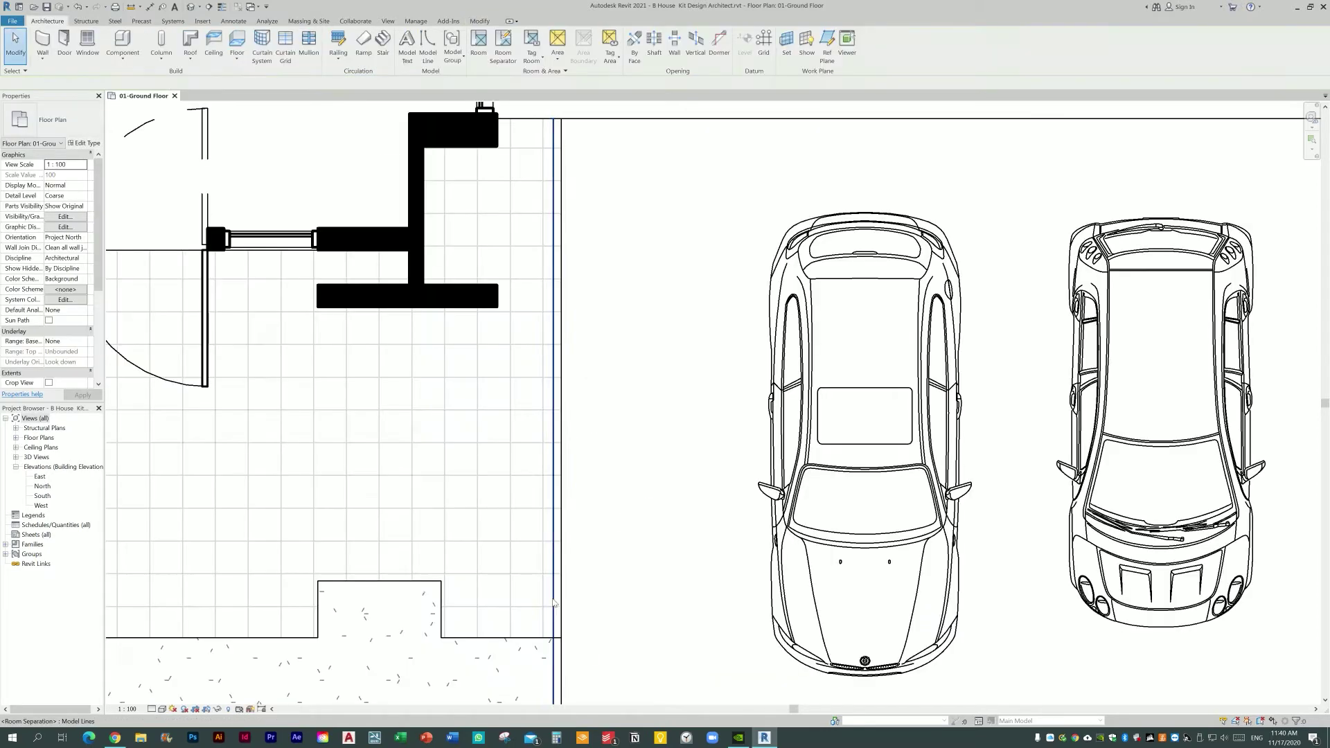
scroll(547, 555, "down", 5)
key("Escape")
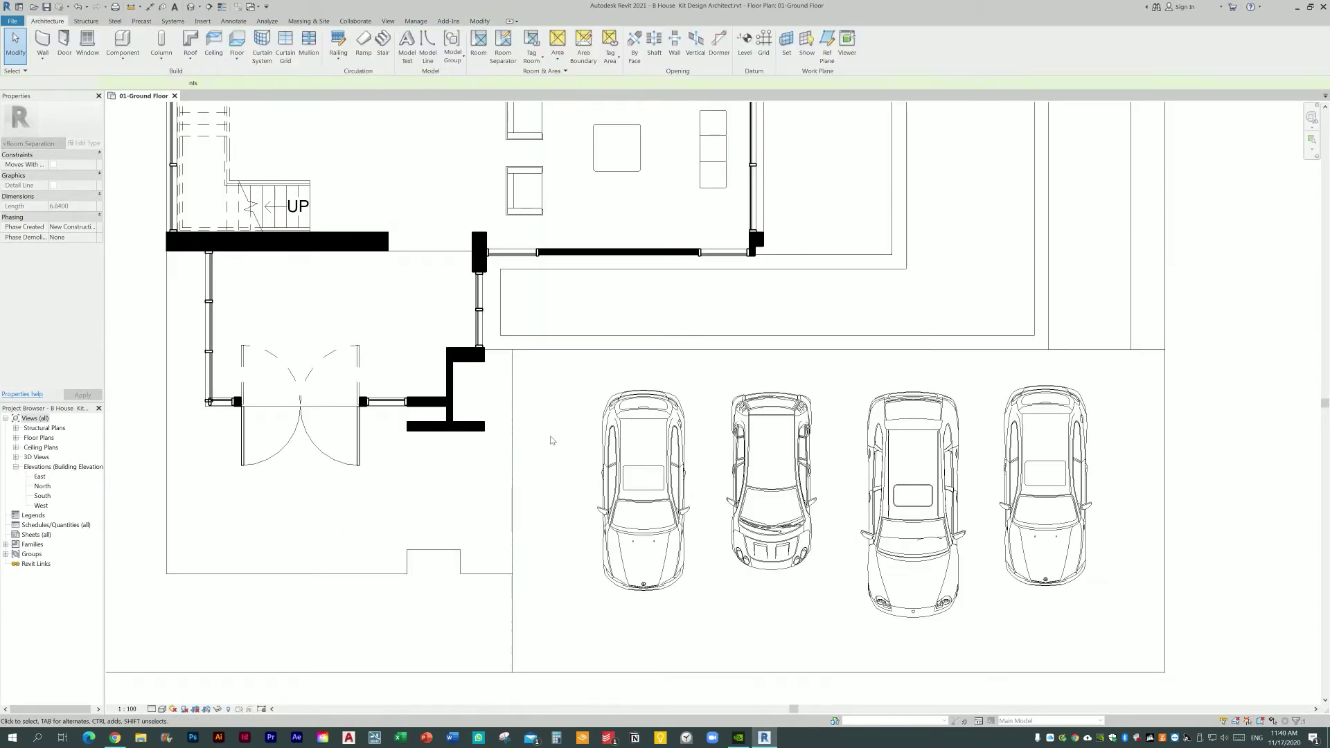
scroll(568, 540, "down", 2)
left_click(480, 43)
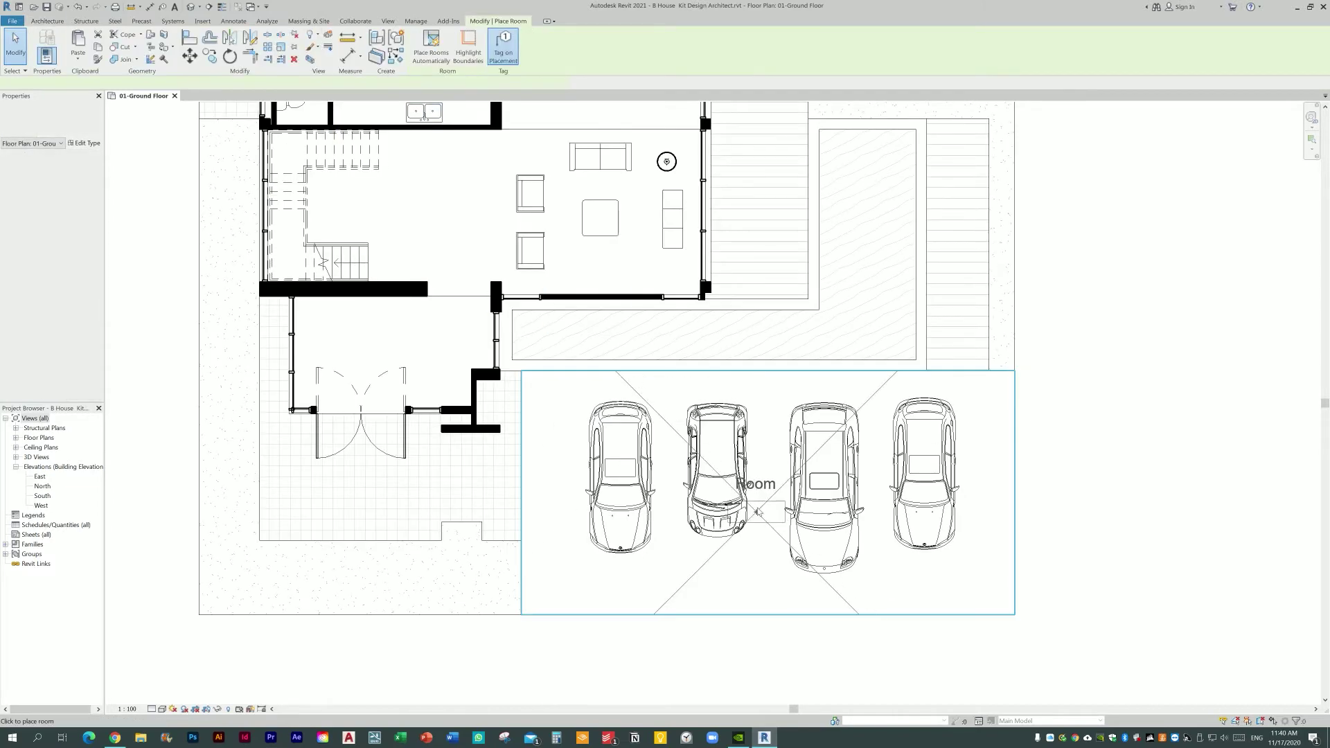
key("Escape")
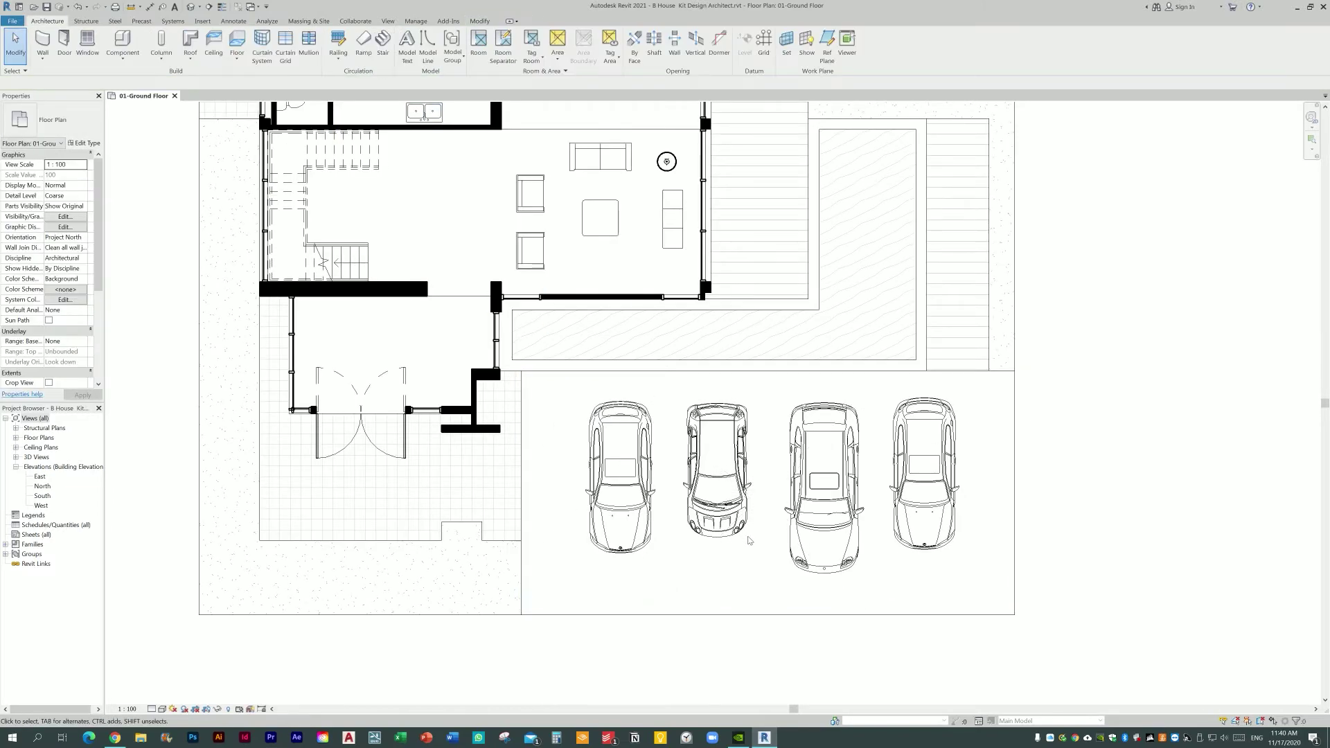
scroll(748, 540, "down", 3)
scroll(748, 540, "down", 2)
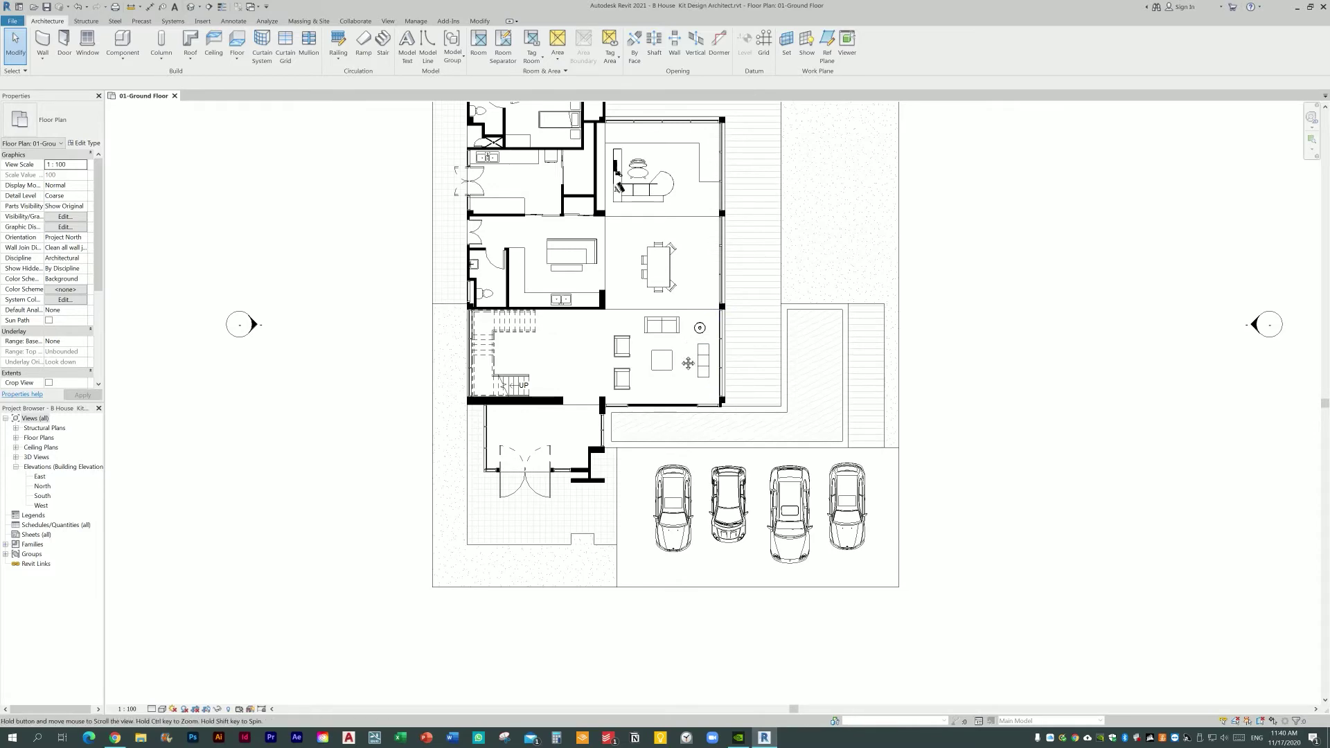
middle_click_drag(665, 439, 613, 432)
left_click(477, 43)
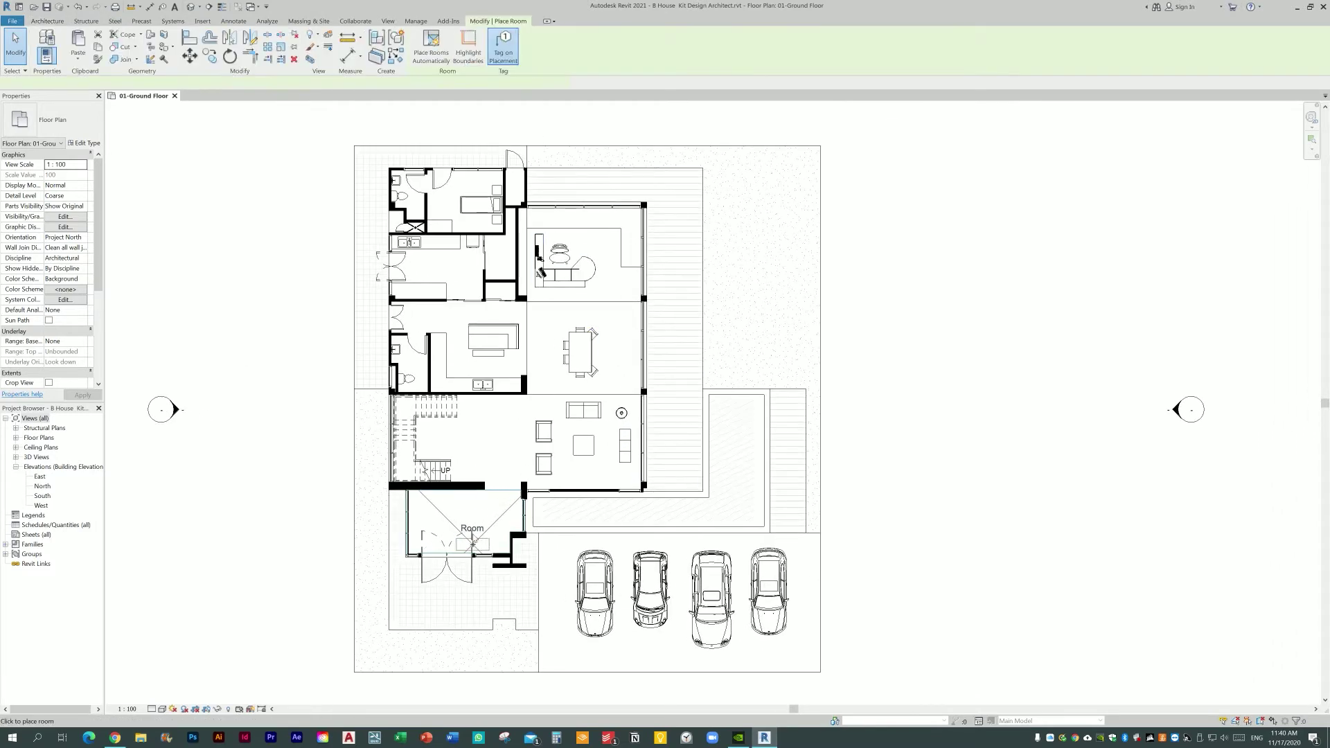
Step: Place rooms in the living area, kitchen, study, top bedroom and top-left bathroom
left_click(505, 449)
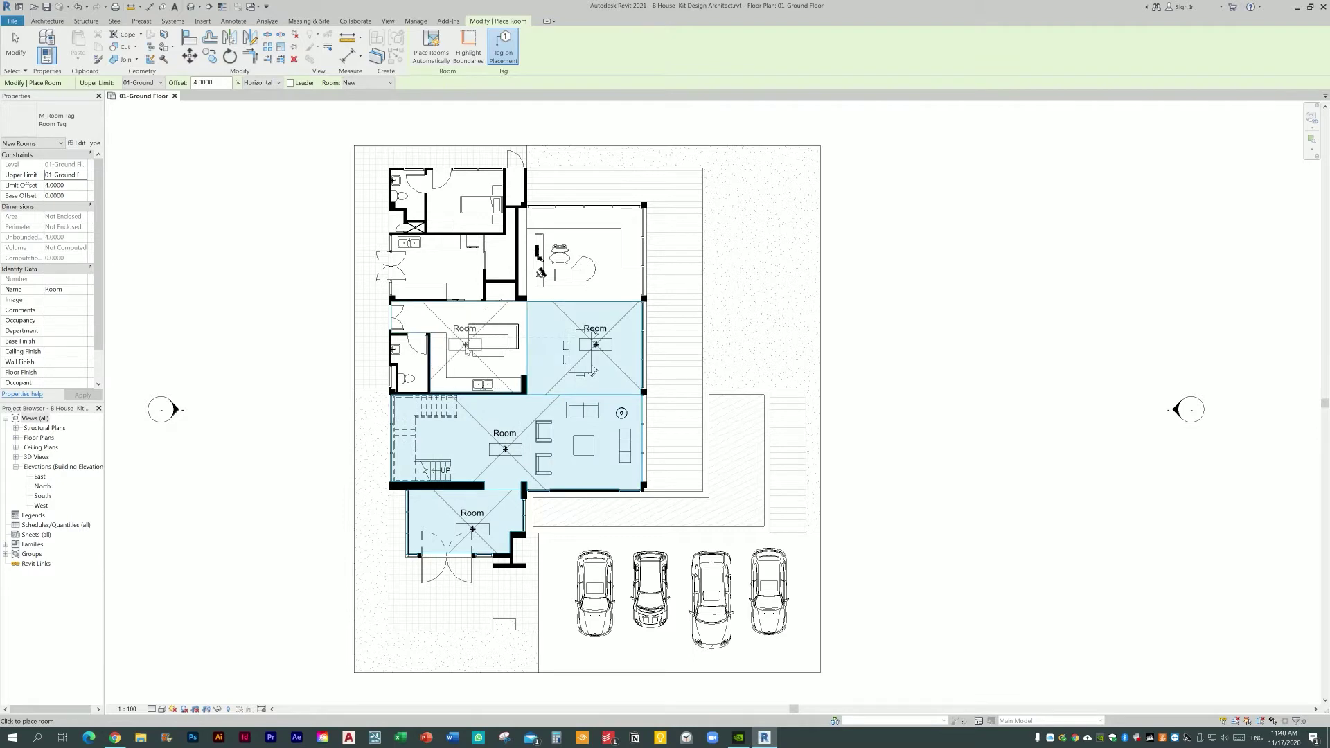
left_click(600, 275)
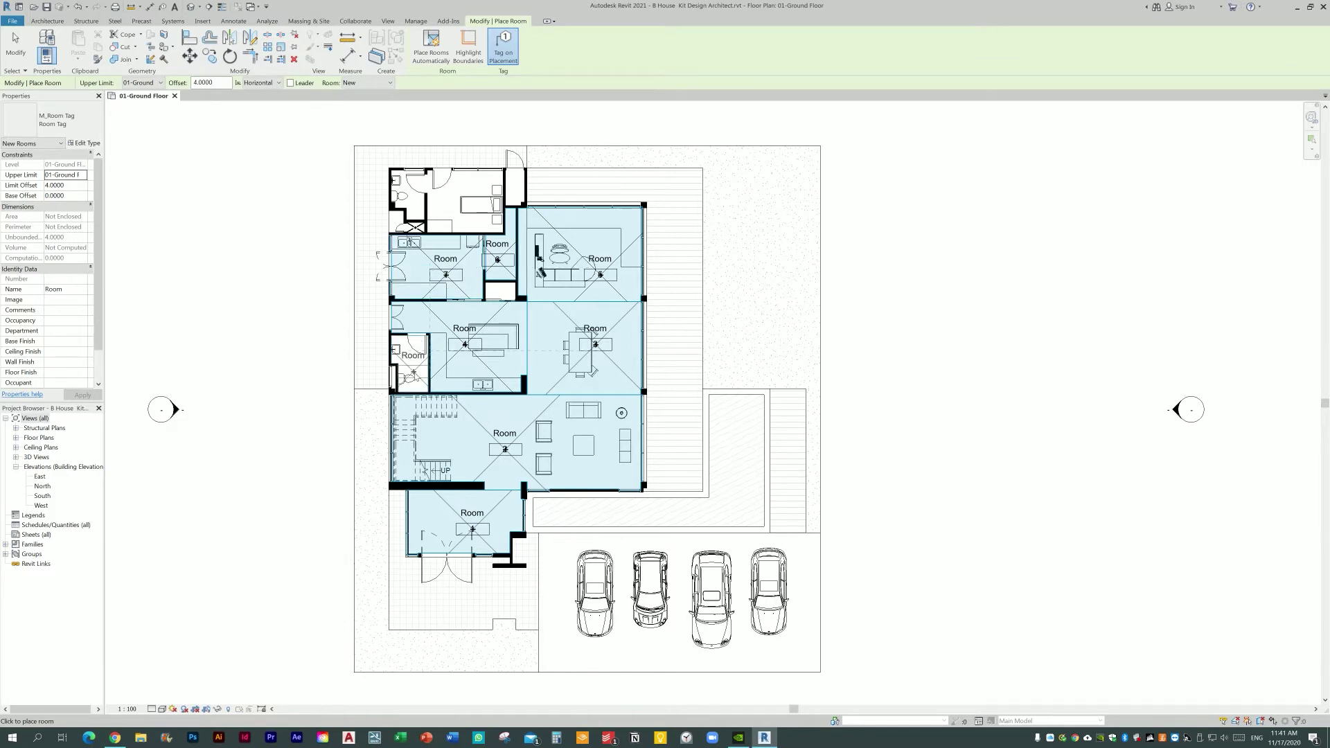
left_click(464, 211)
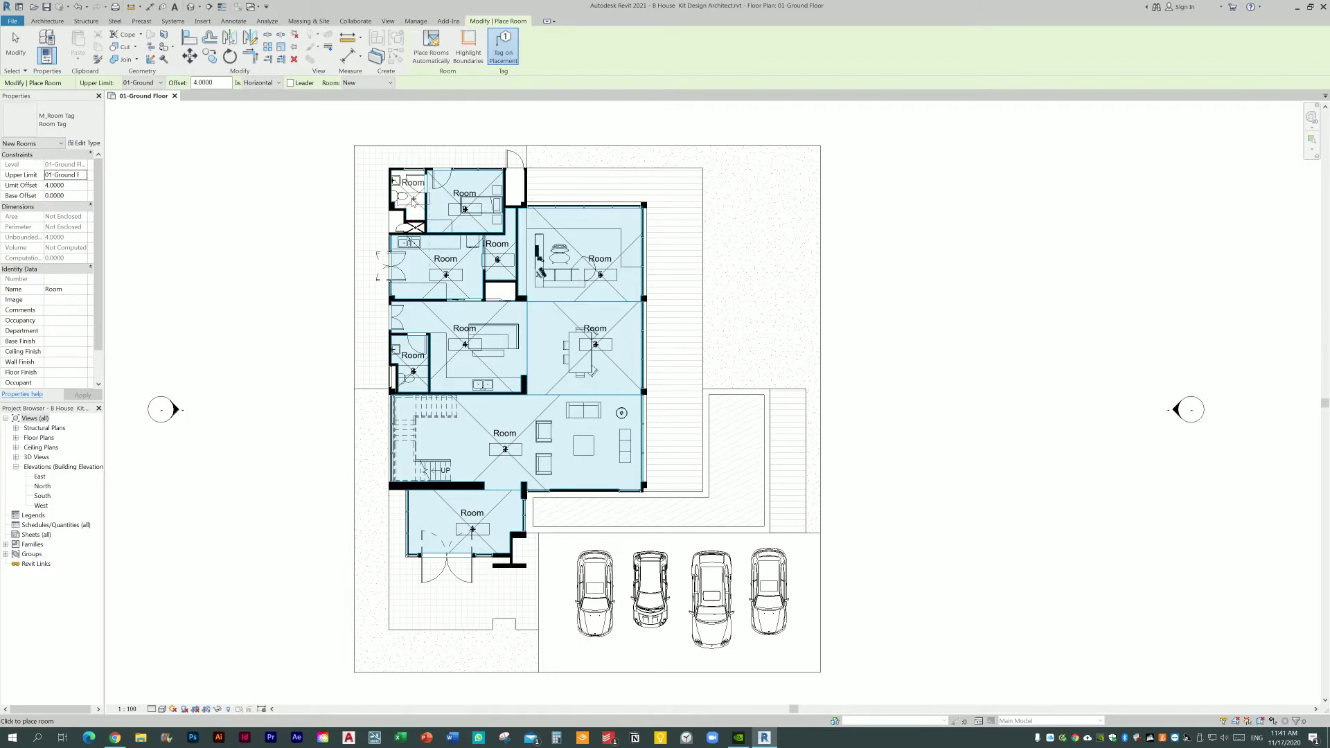
left_click(408, 199)
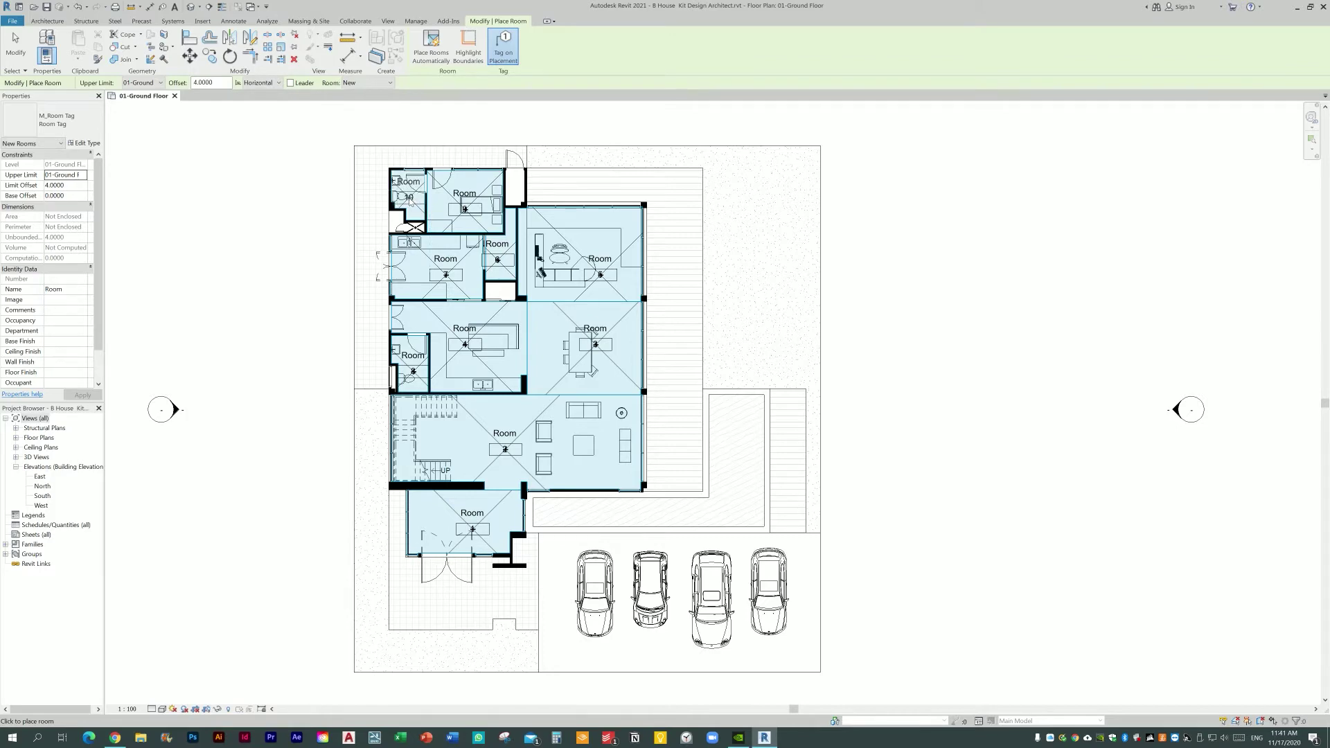
key("Escape")
scroll(484, 264, "up", 5)
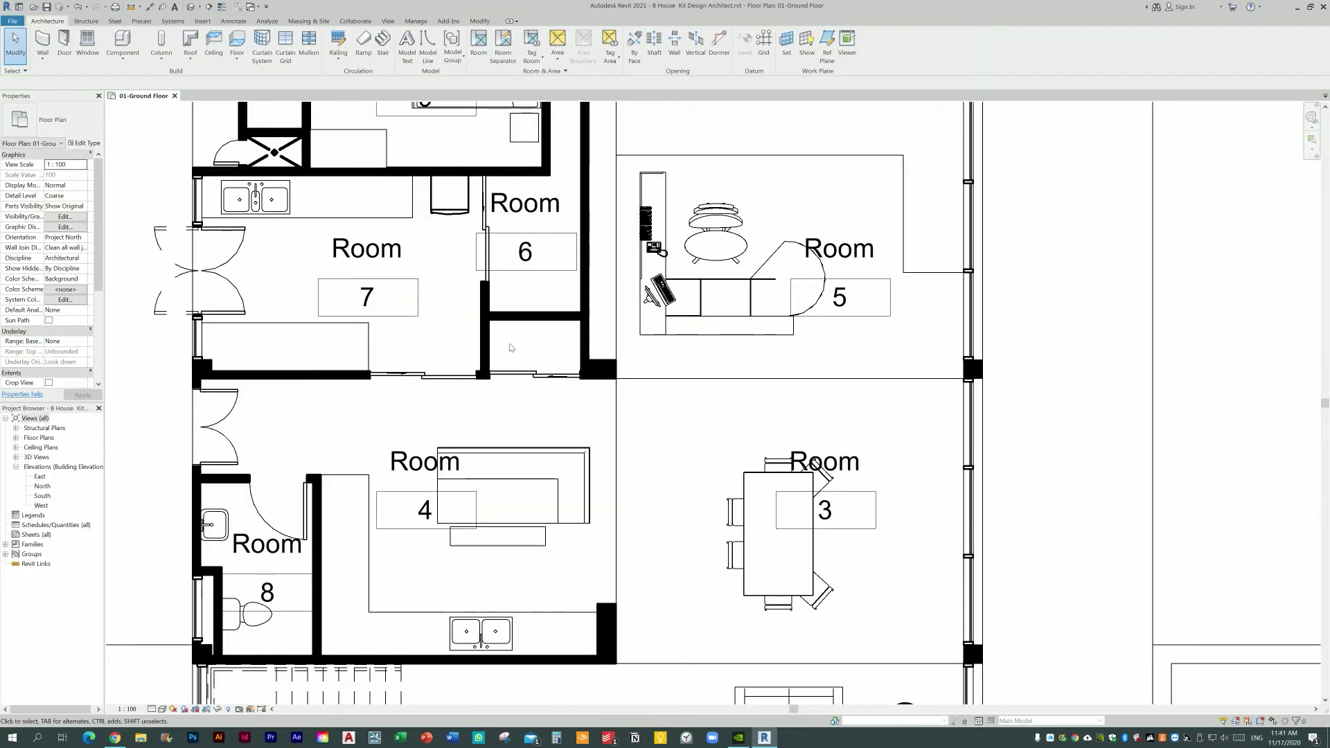
left_click(516, 315)
scroll(528, 366, "down", 2)
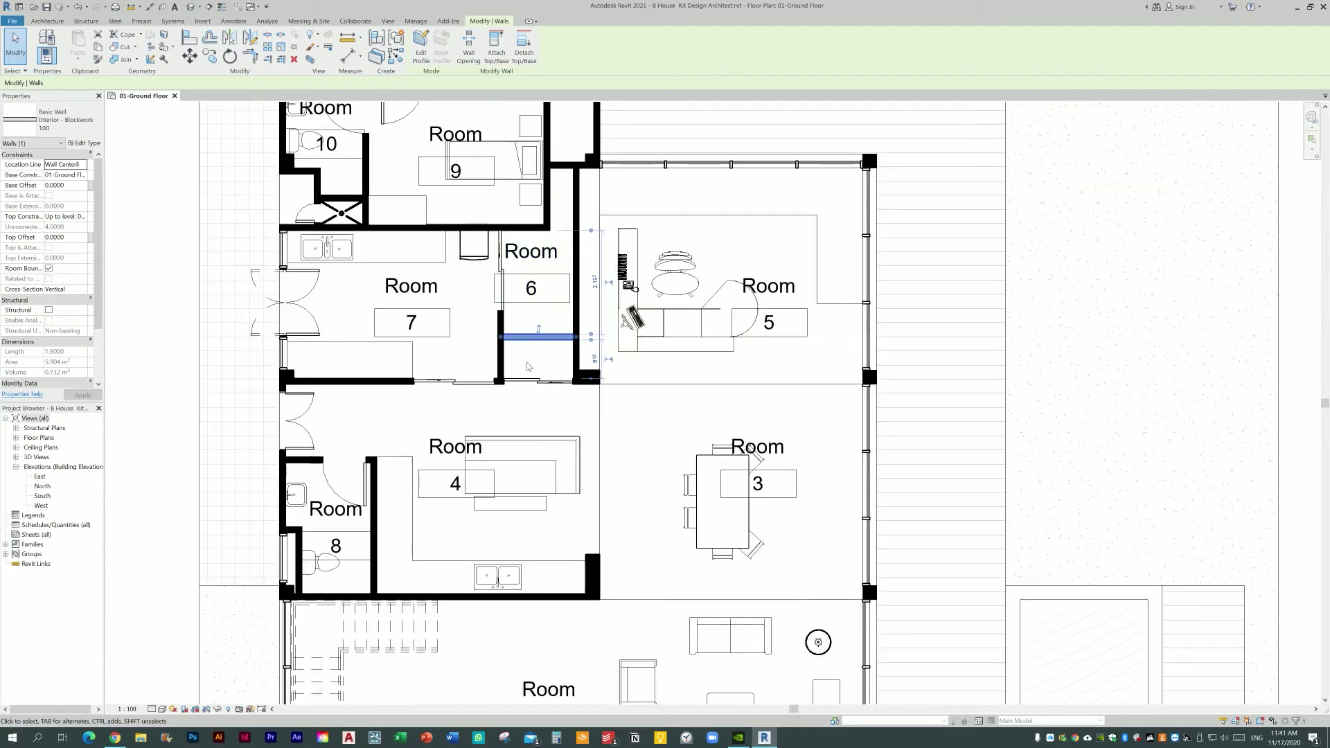
left_click(538, 319)
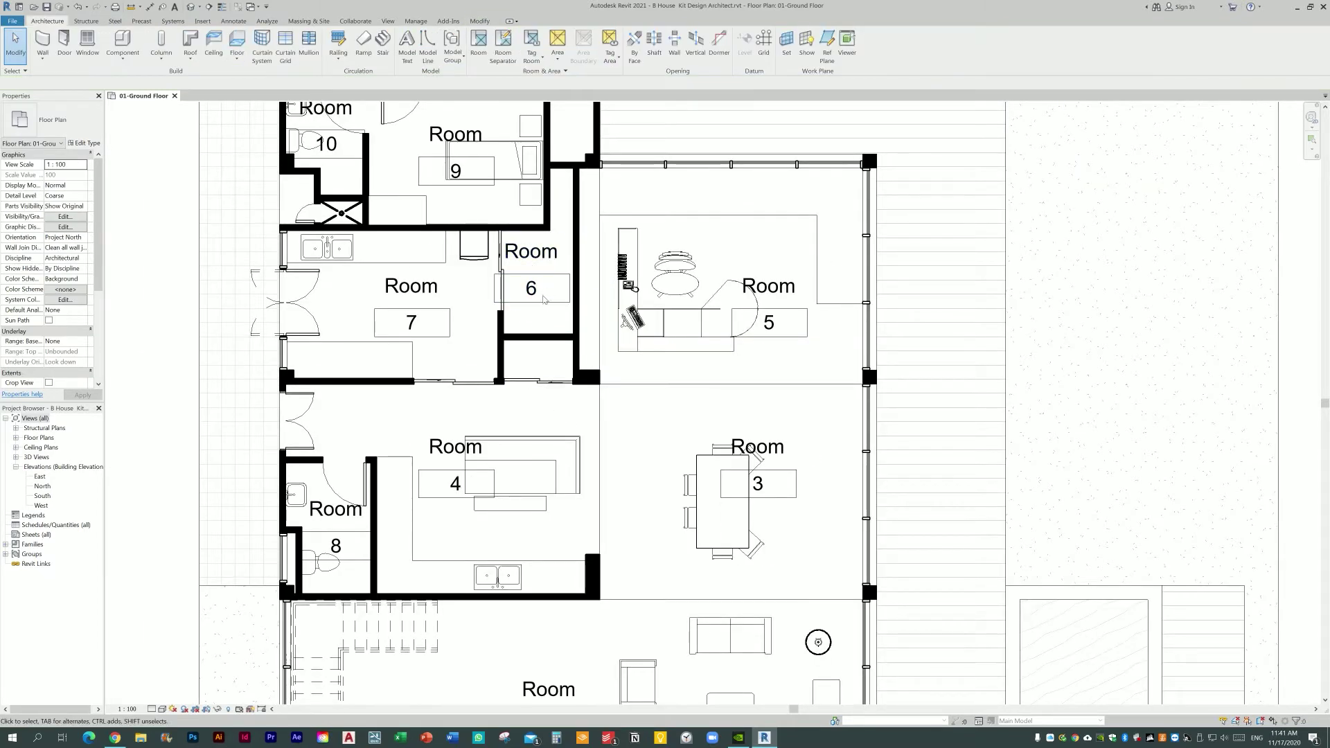
left_click(544, 299)
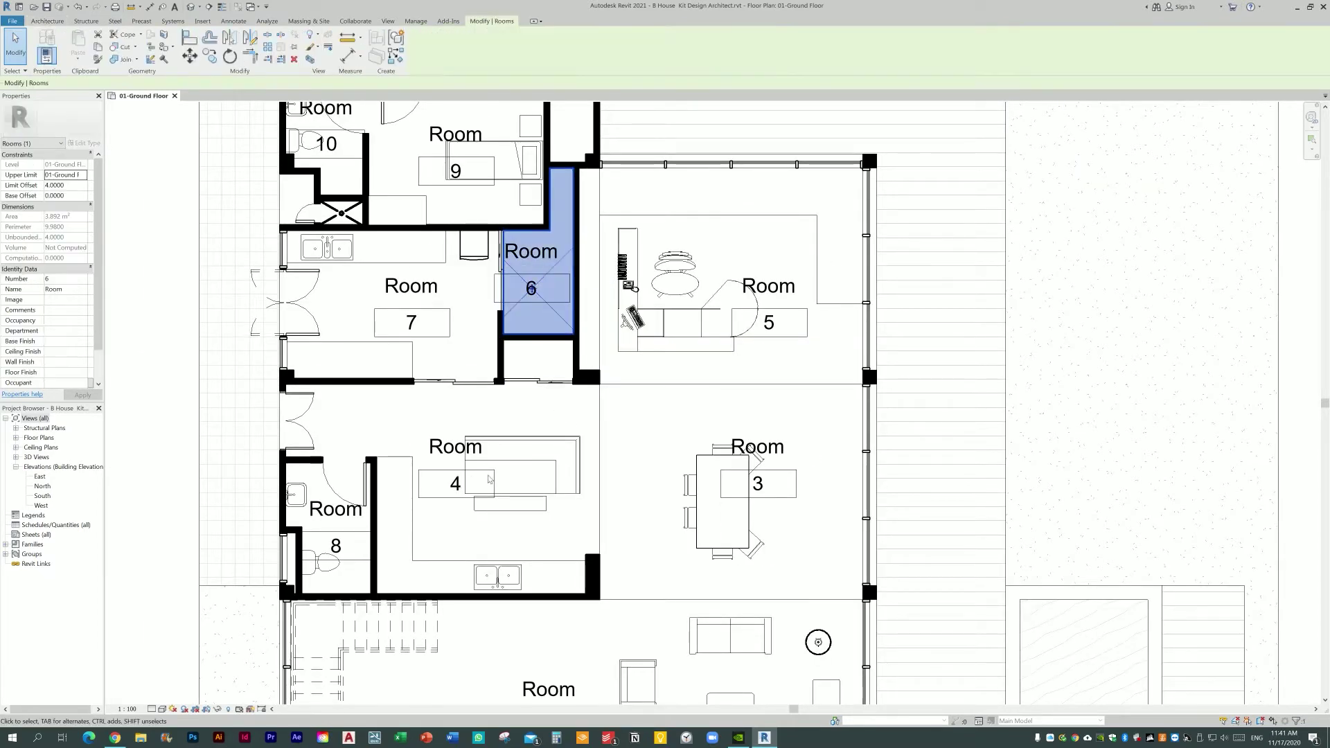
key("Escape")
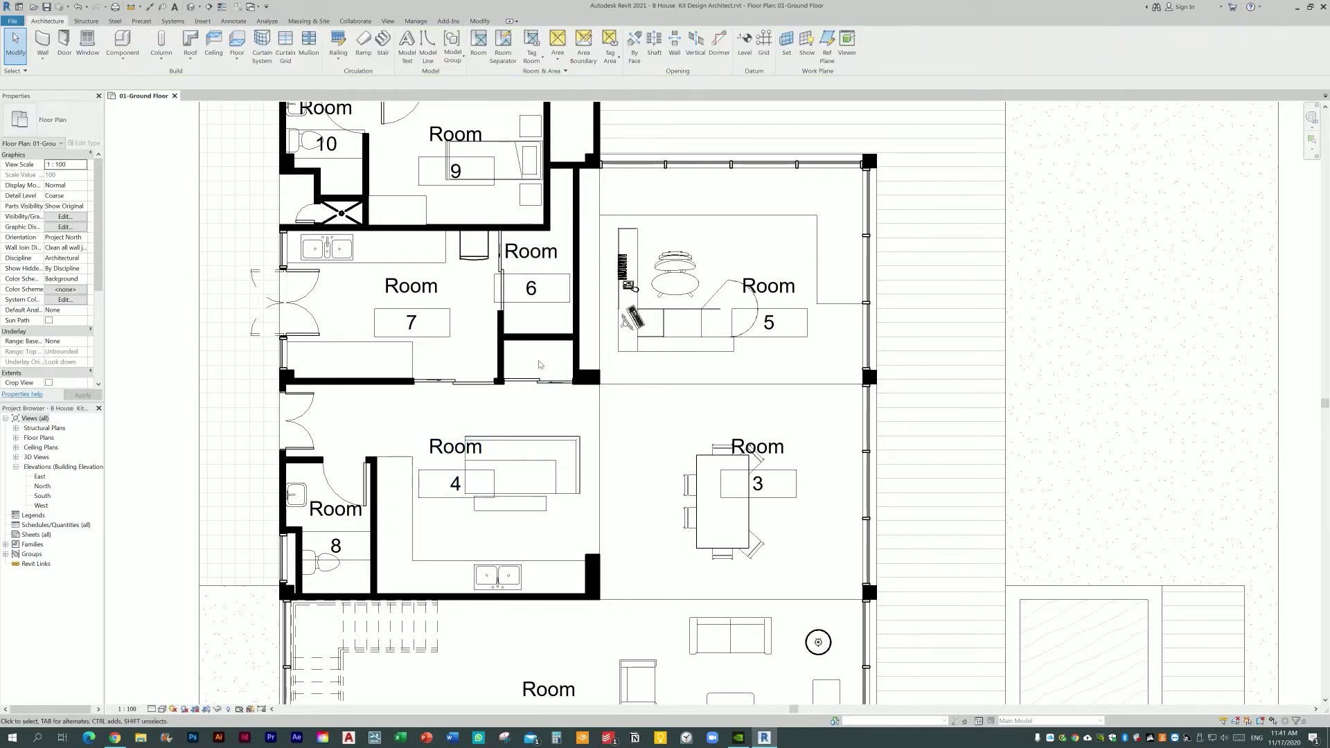
scroll(540, 365, "down", 2)
left_click(541, 344)
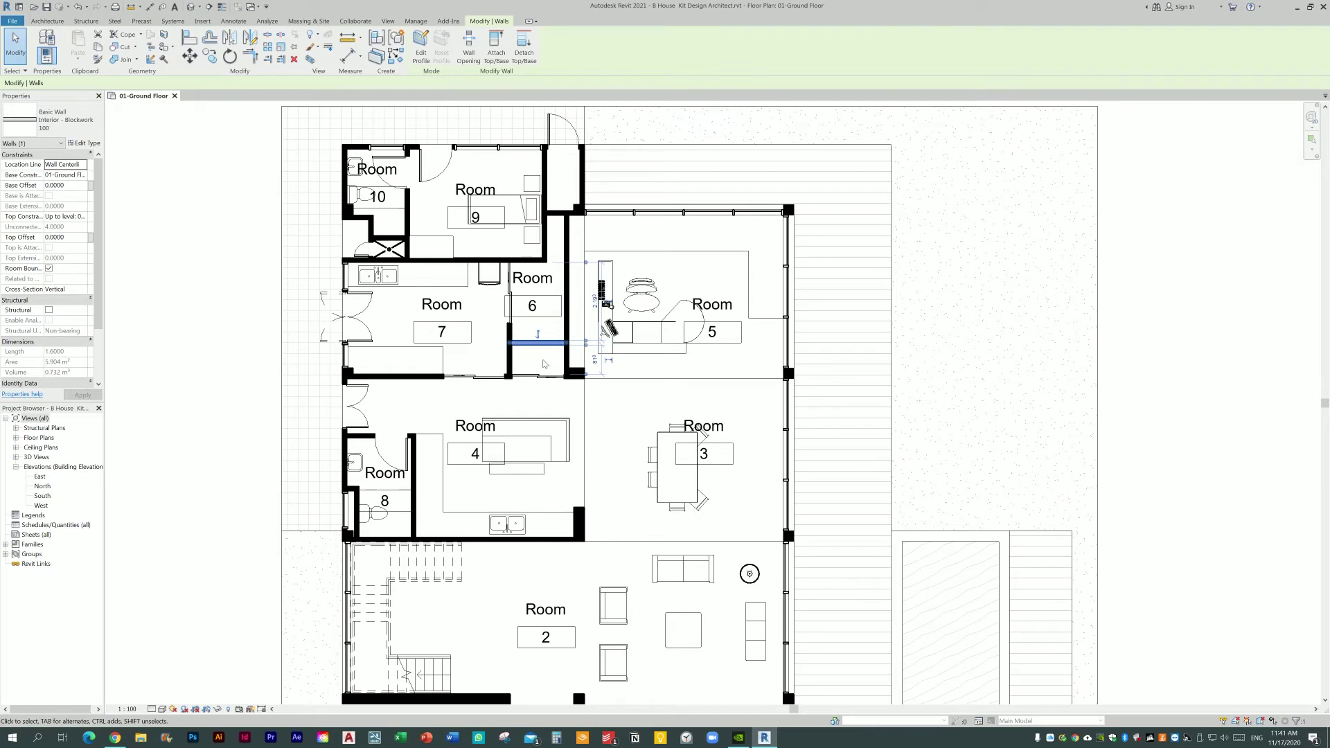
key("Escape")
scroll(382, 496, "up", 2)
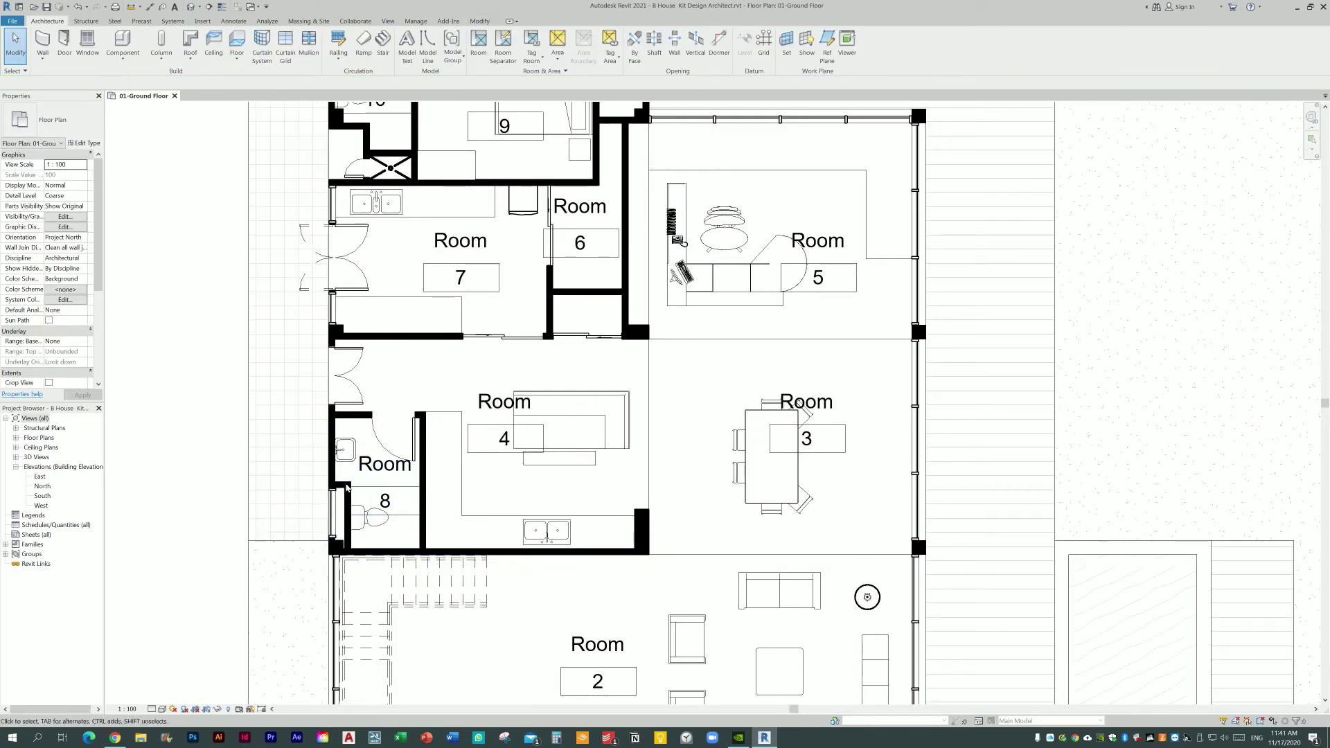
left_click(345, 485)
key("Escape")
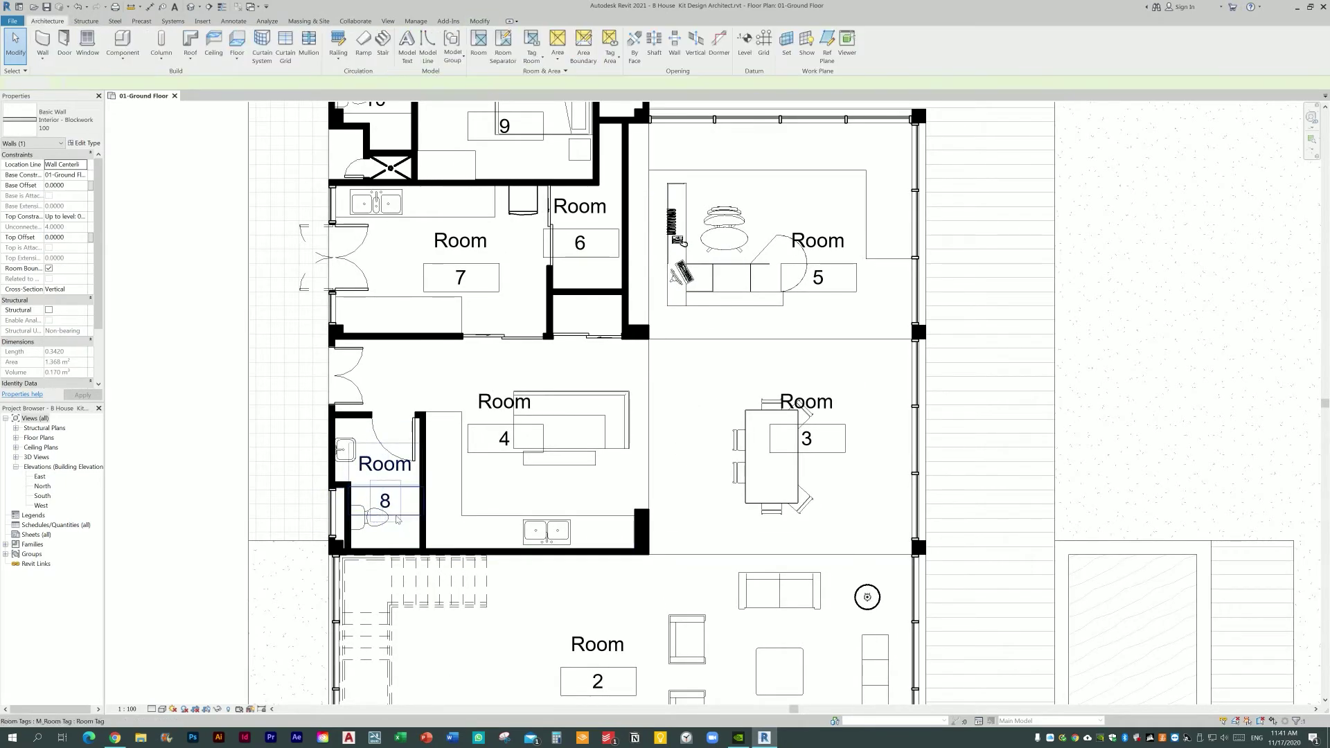
left_click(413, 537)
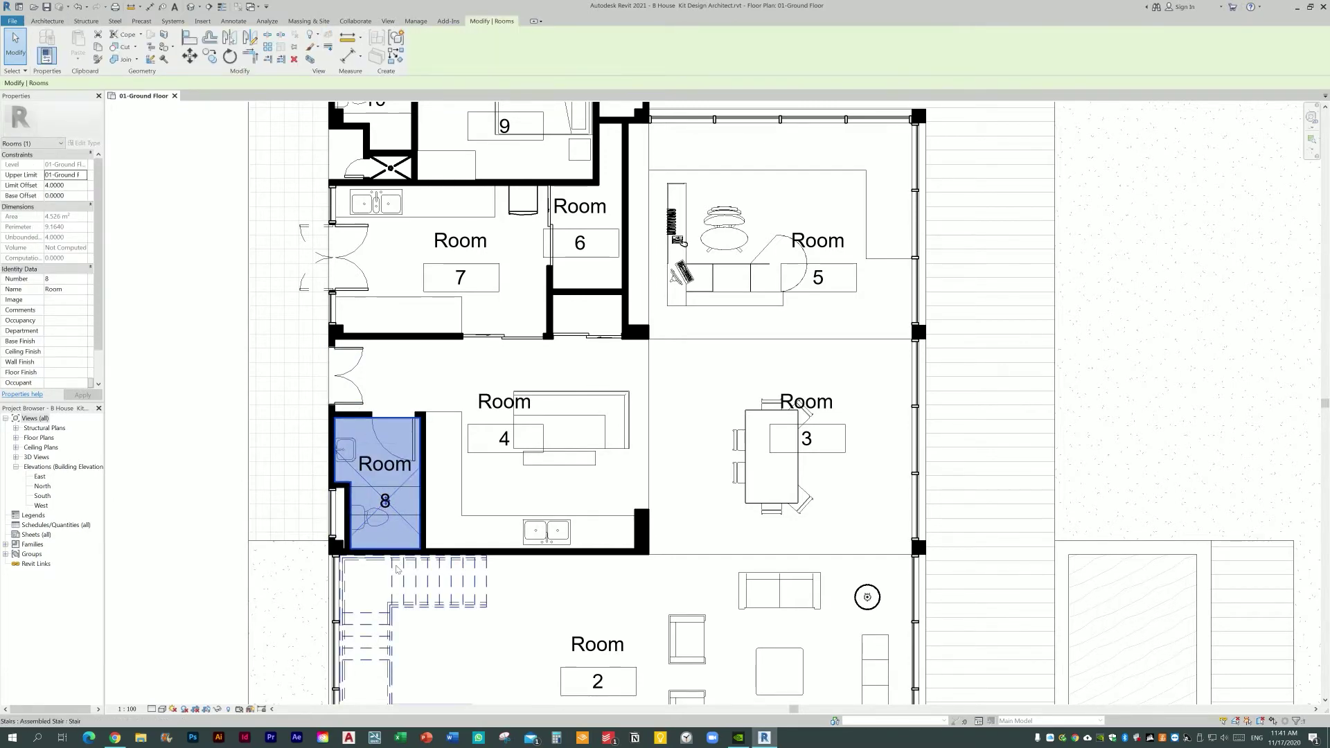
scroll(384, 582, "down", 2)
key("Escape")
left_click(537, 363)
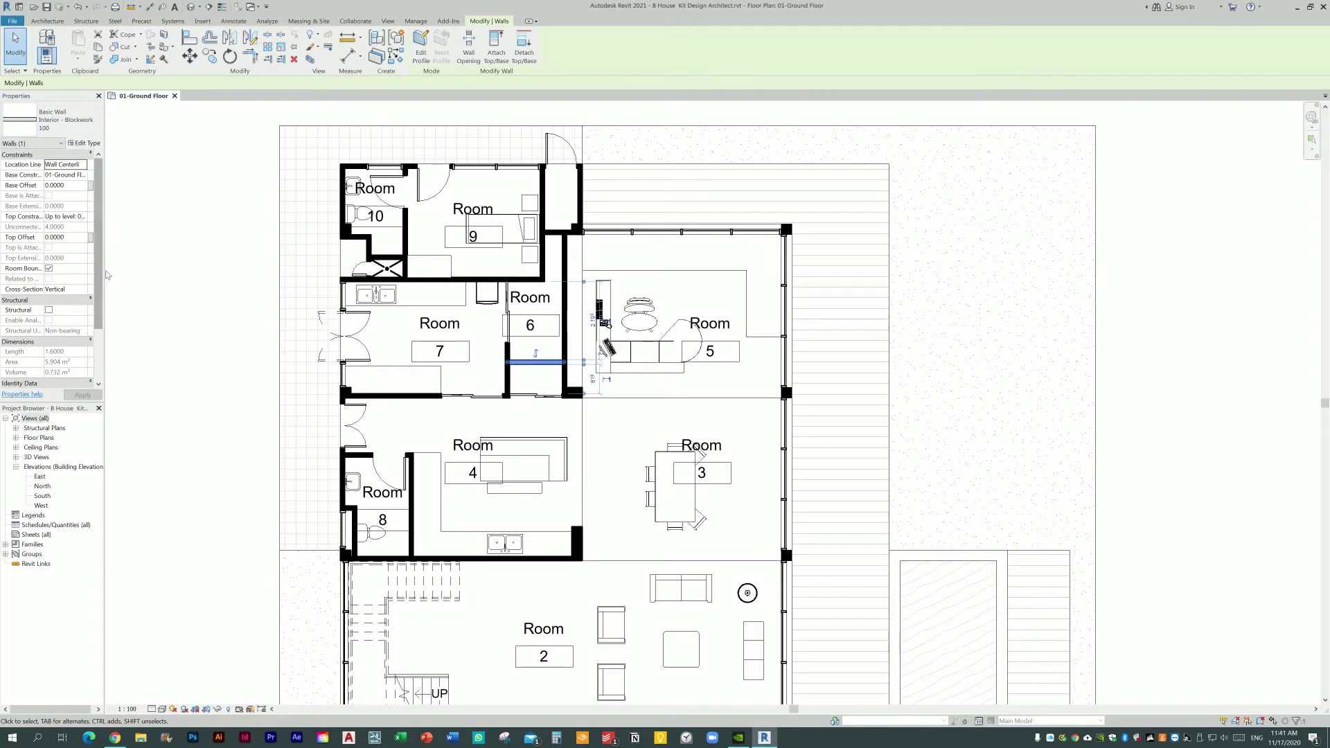
left_click_drag(103, 270, 148, 270)
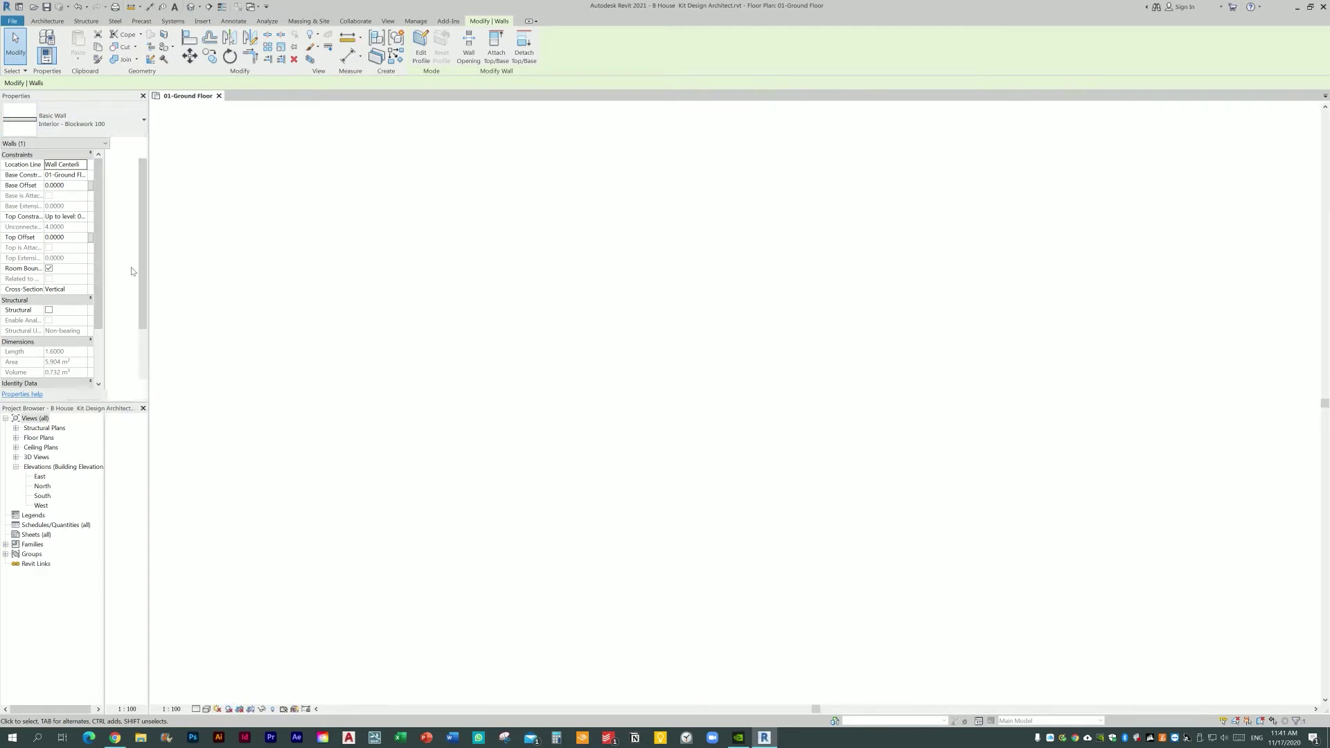
Step: Untick Room Bounding for the wall below Room 6 and confirm Room 6 extends
left_click(71, 269)
key("Escape")
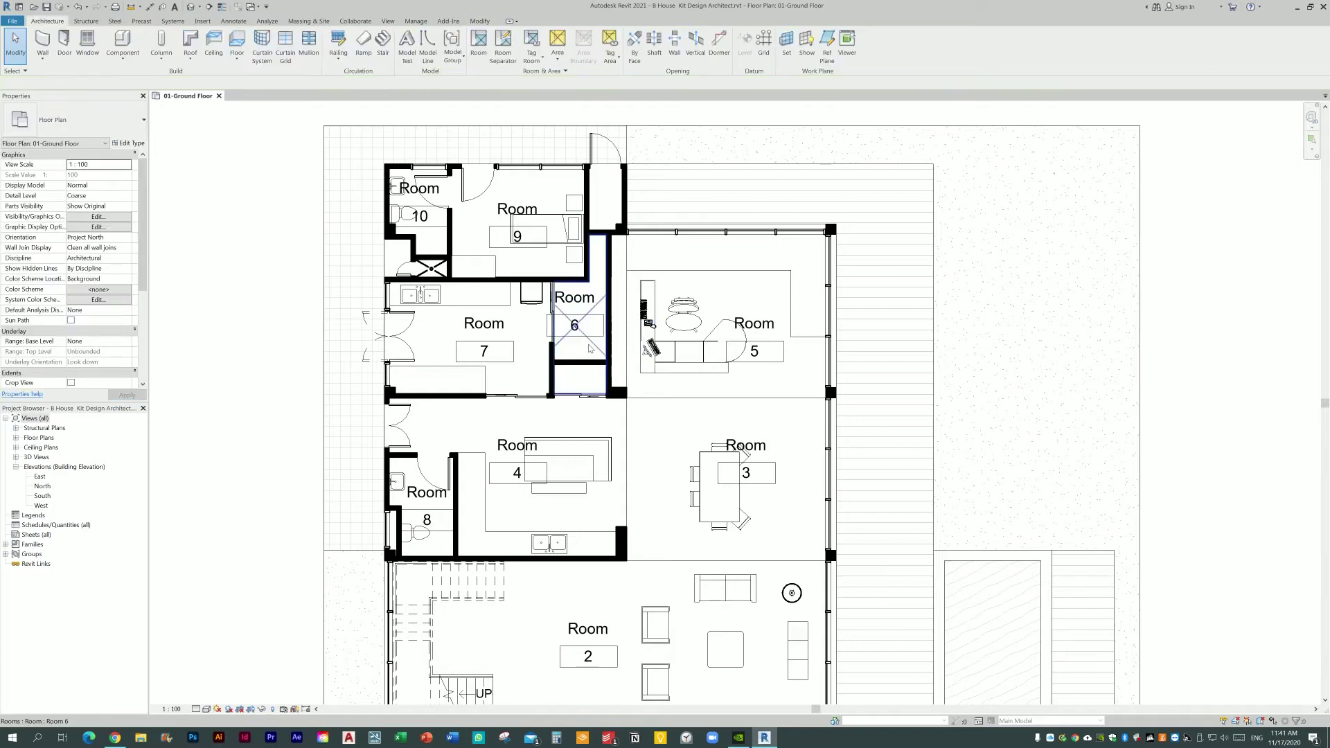
left_click(607, 337)
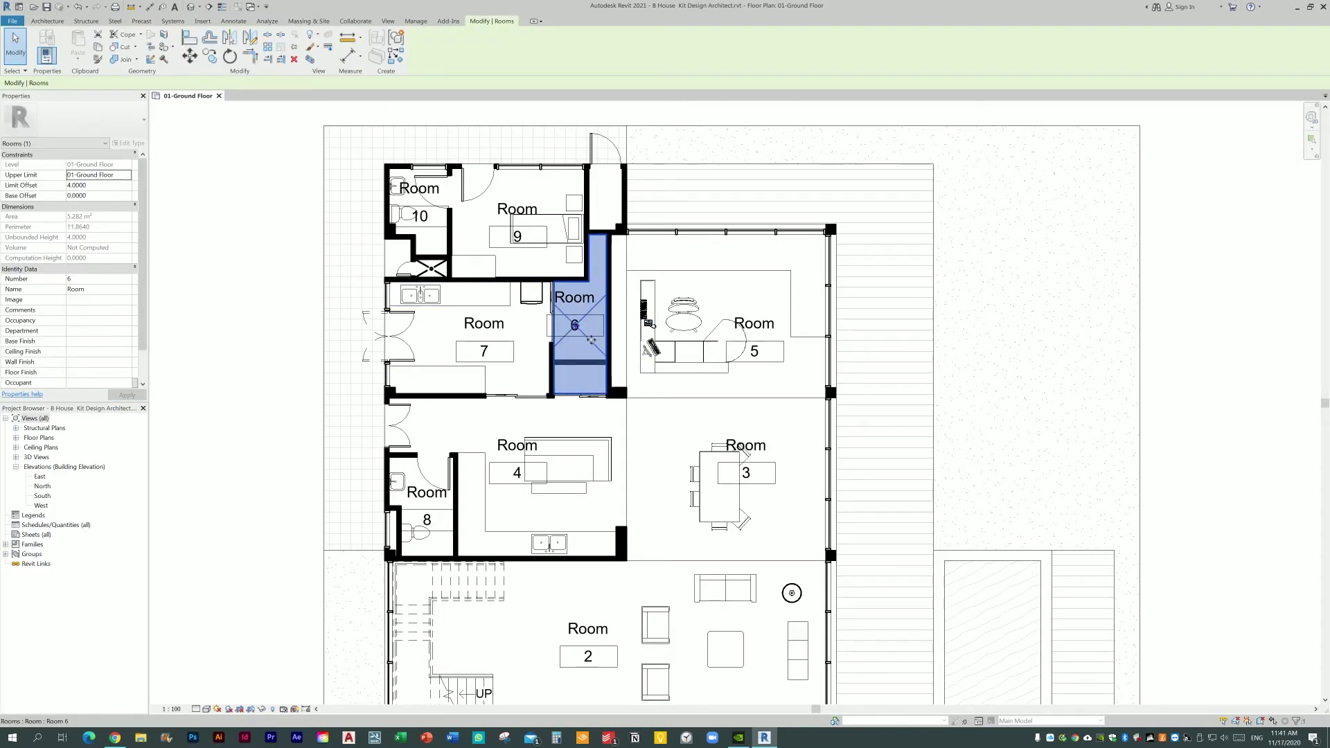
scroll(417, 561, "up", 2)
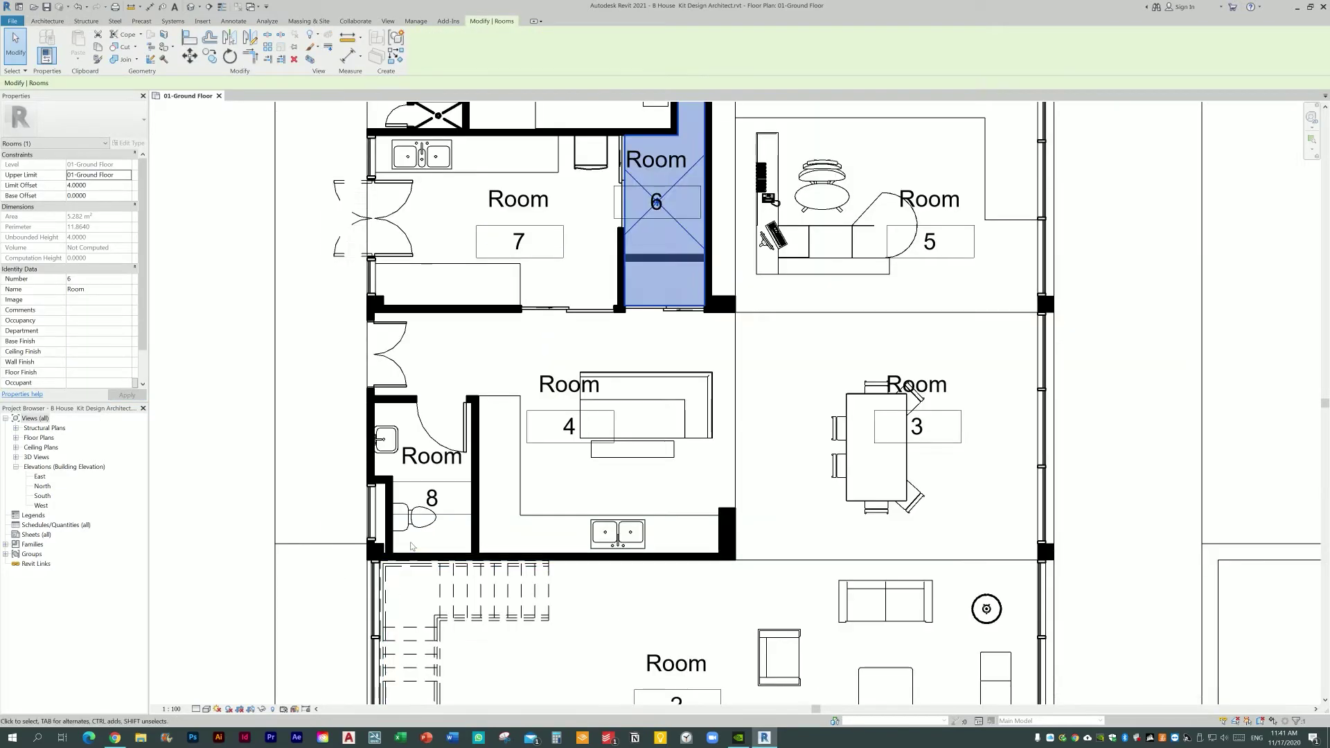
Step: Untick Room Bounding for the two walls beside Room 8, then view the whole floor
left_click(385, 490)
left_click(389, 478, "ctrl")
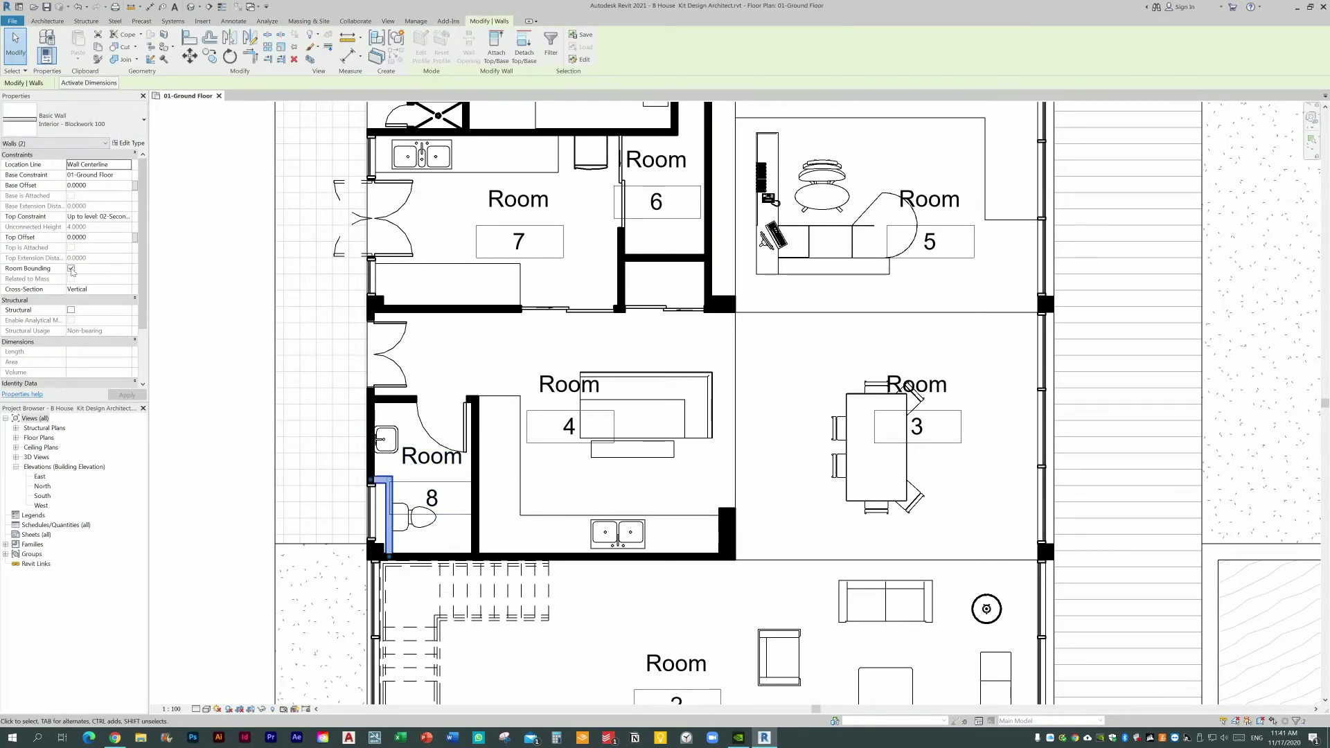
left_click(72, 269)
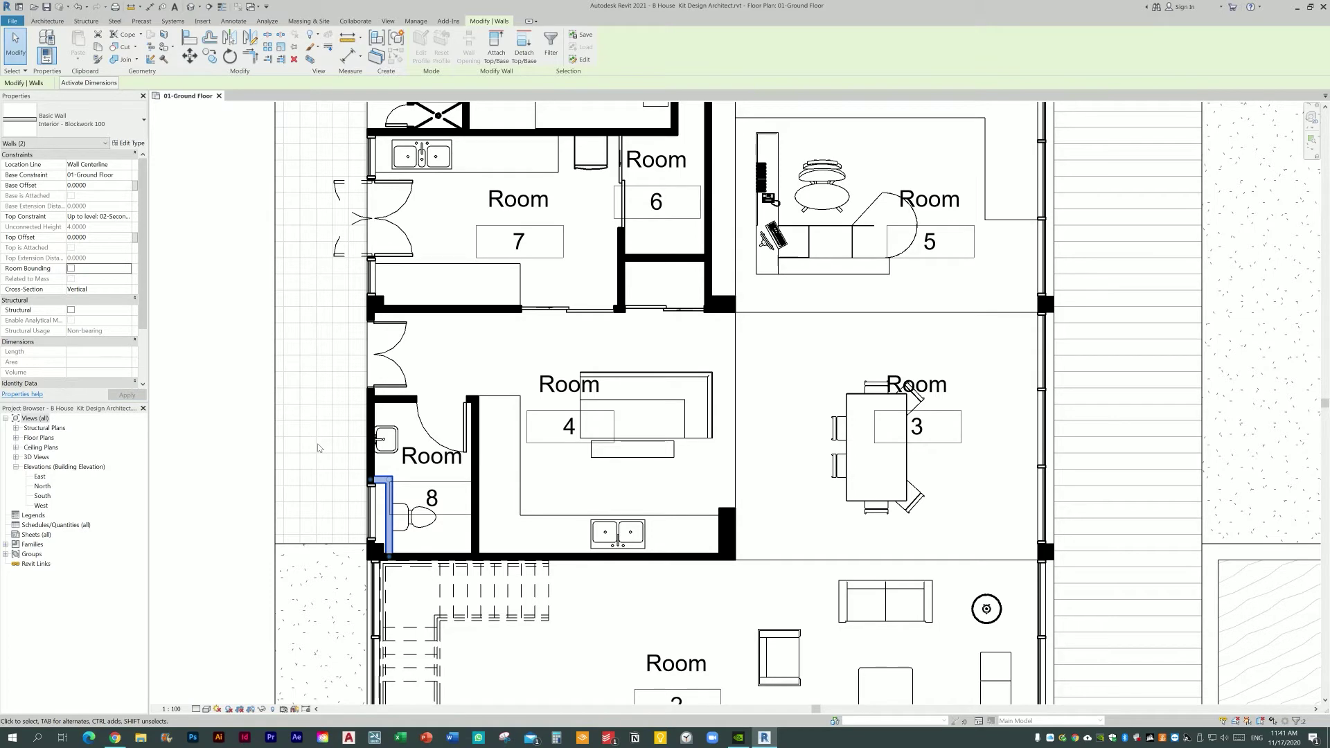
key("Escape")
scroll(317, 504, "down", 2)
scroll(325, 510, "down", 2)
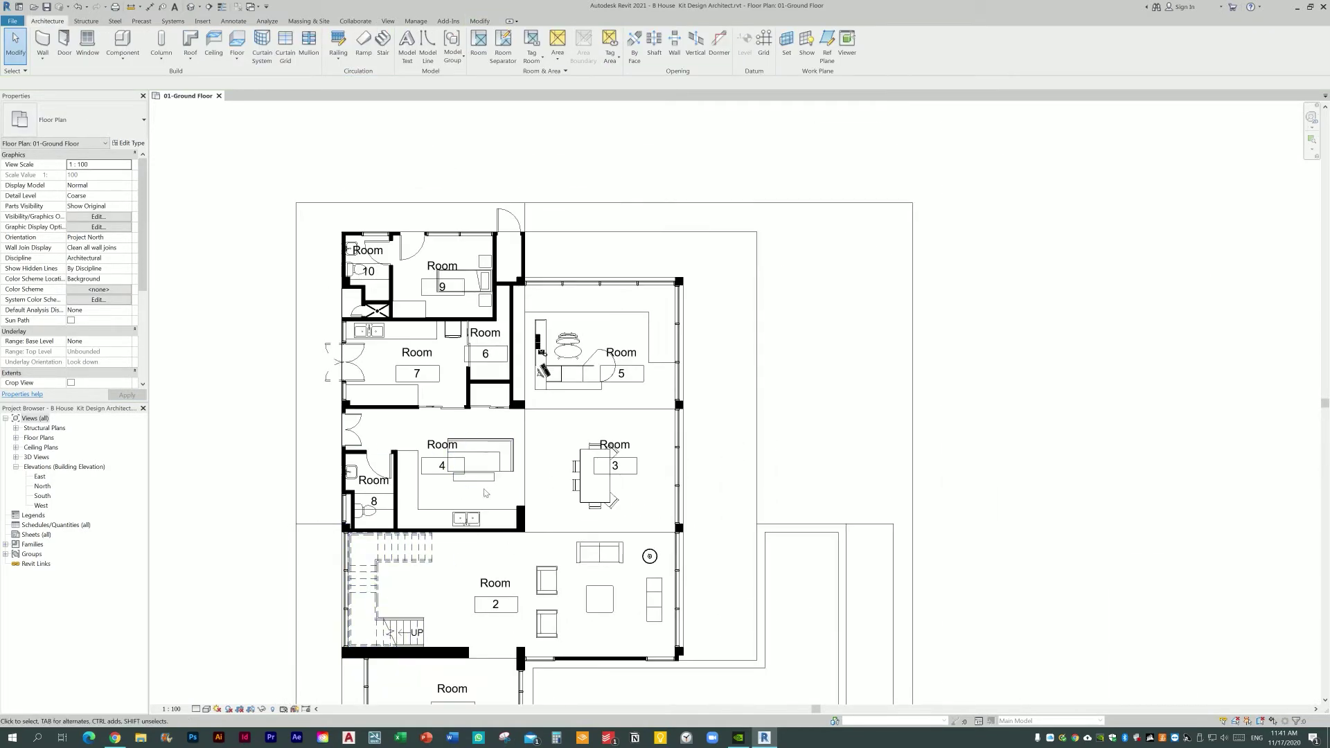
scroll(485, 494, "down", 2)
middle_click_drag(484, 493, 579, 259)
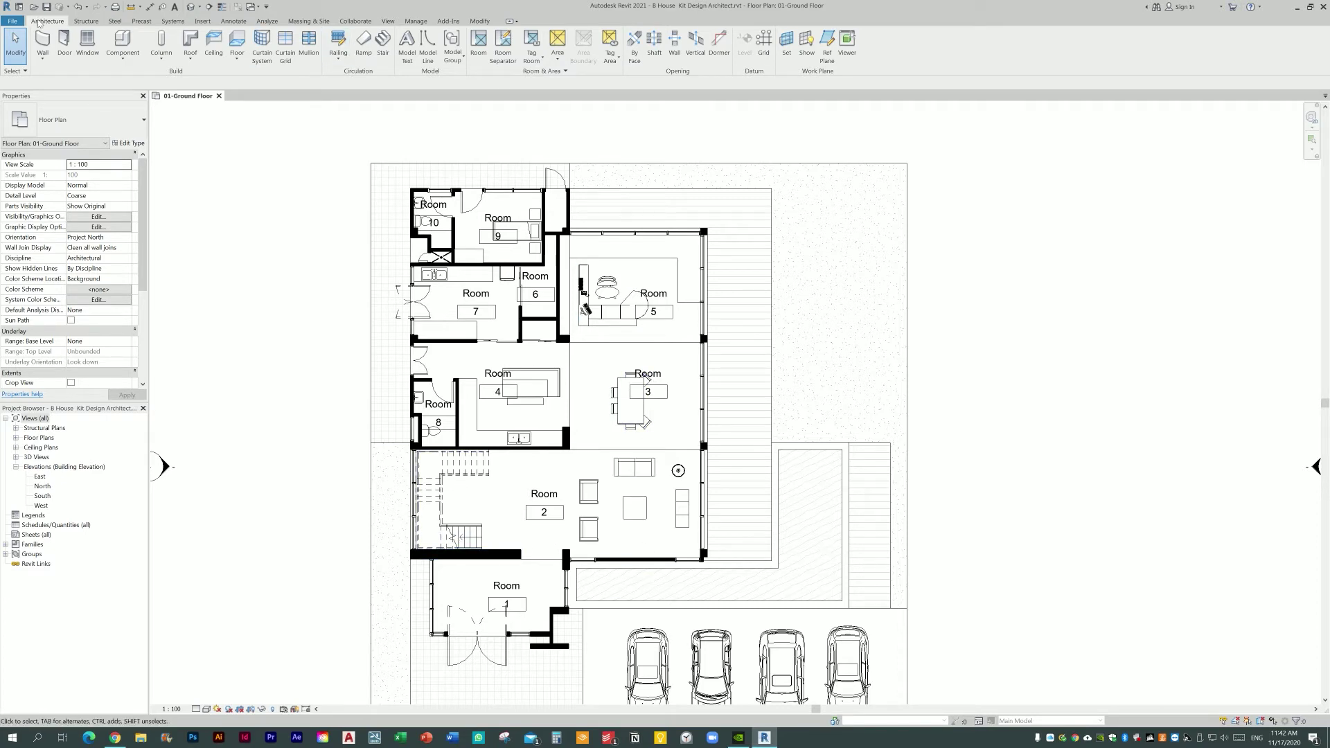
Step: Use Highlight Boundaries from the Room tool to show all room-bounding elements
left_click(477, 47)
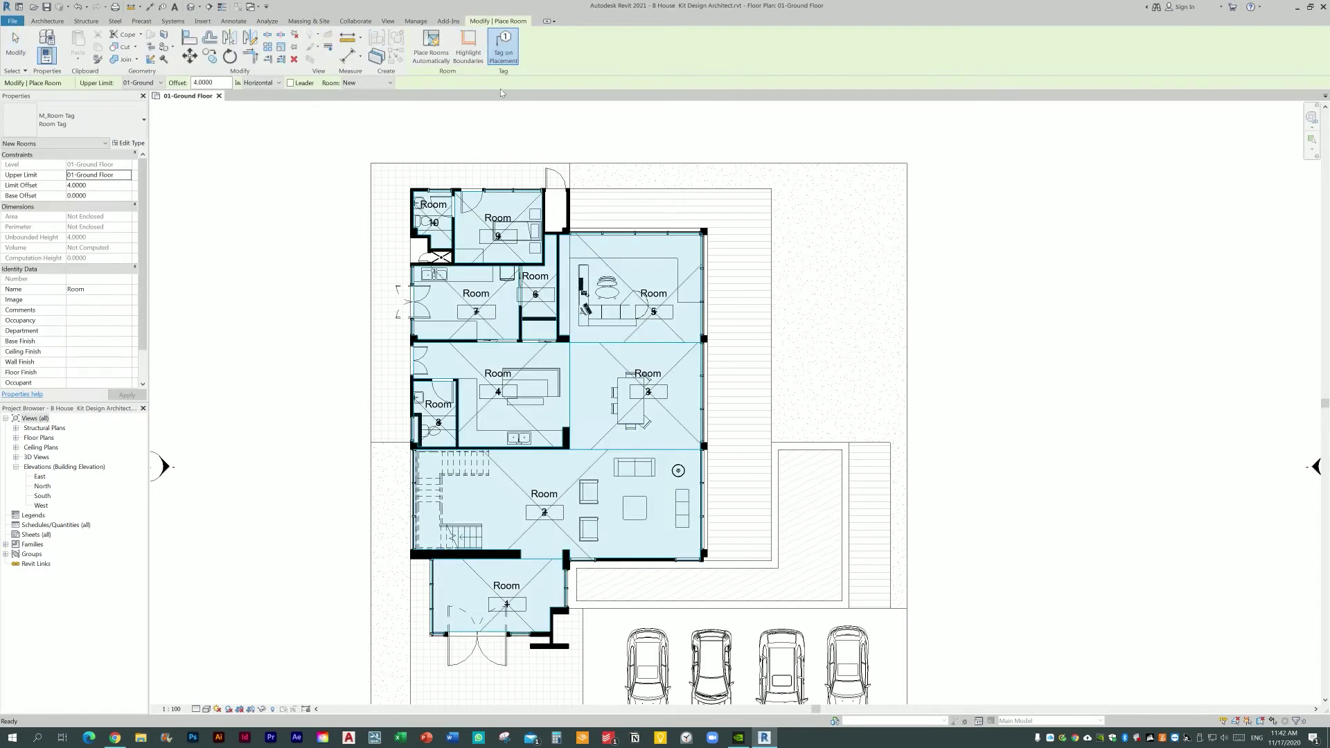
left_click(465, 63)
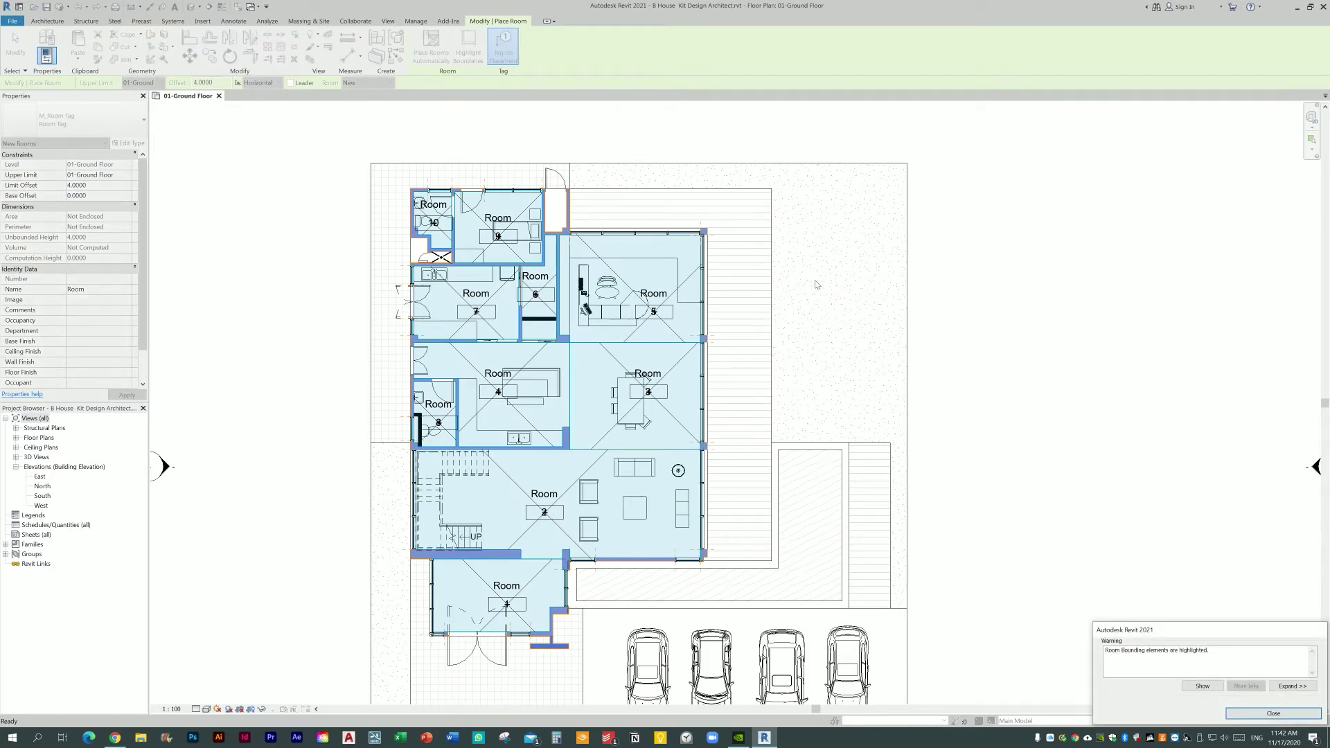
scroll(816, 282, "up", 1)
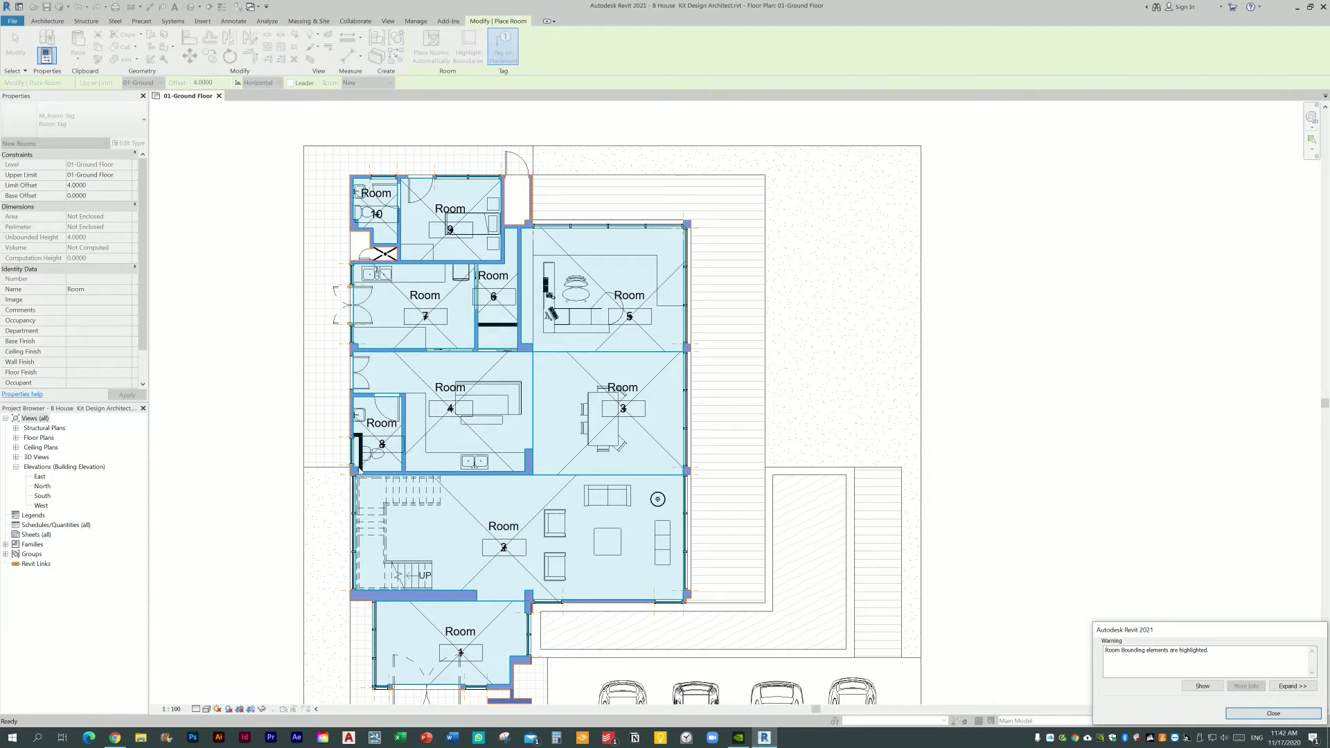
Step: Dismiss the room-bounding warning, exit room placement and pan to the entrance room
left_click(496, 457)
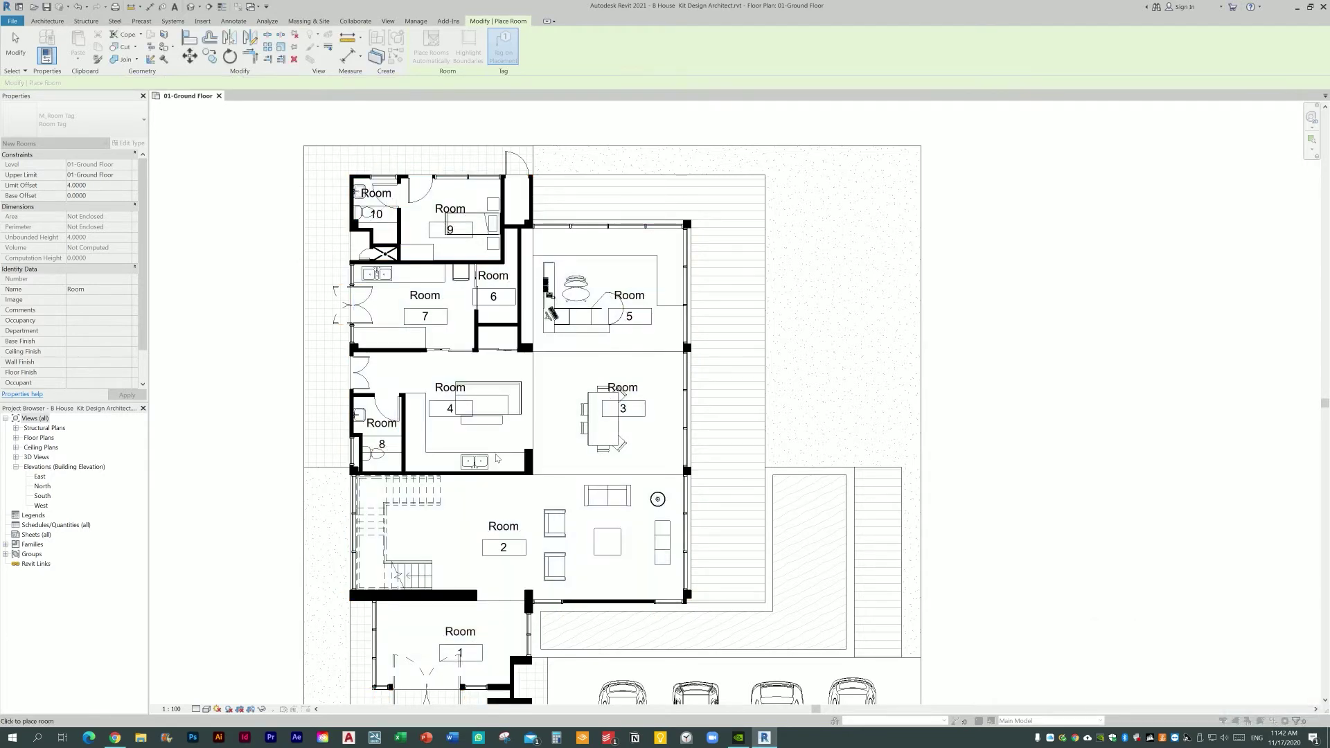
key("Escape")
key("Escape")
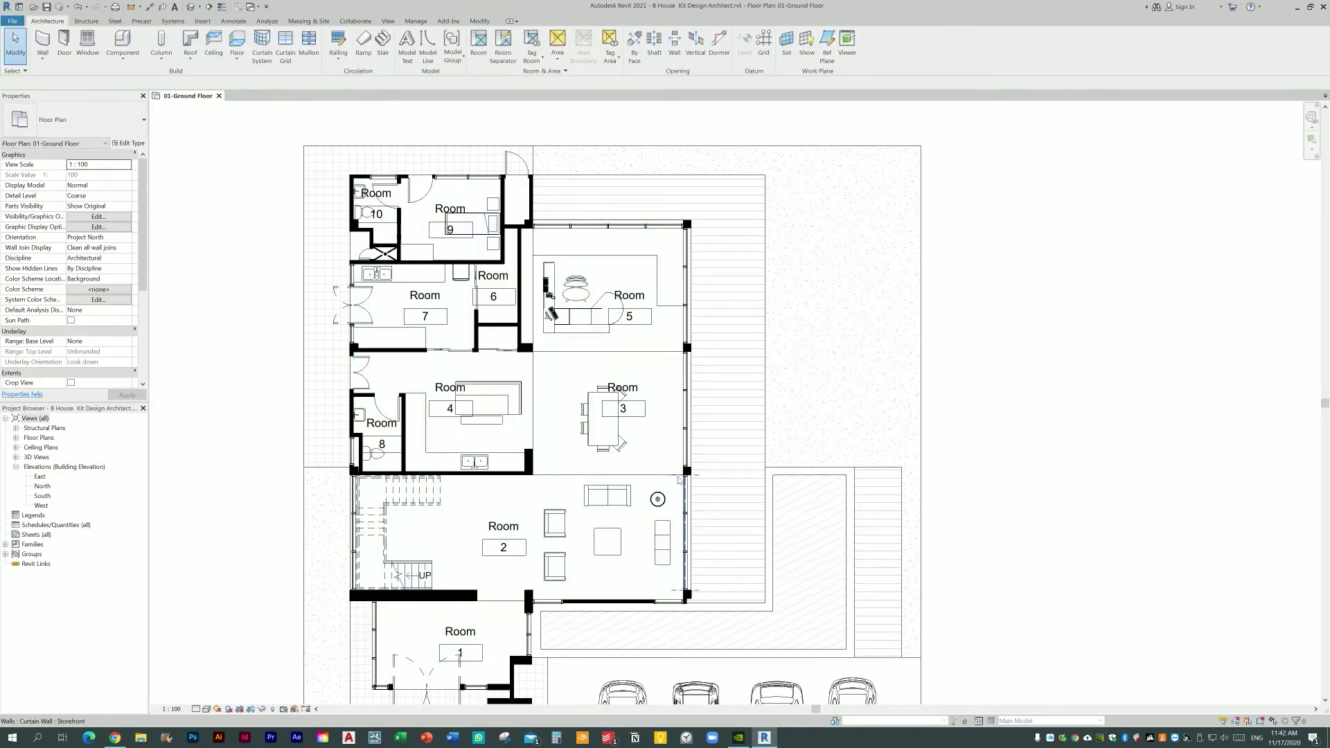
mouse_move(539, 426)
middle_mouse_down()
mouse_move(602, 364)
mouse_move(613, 299)
middle_mouse_up()
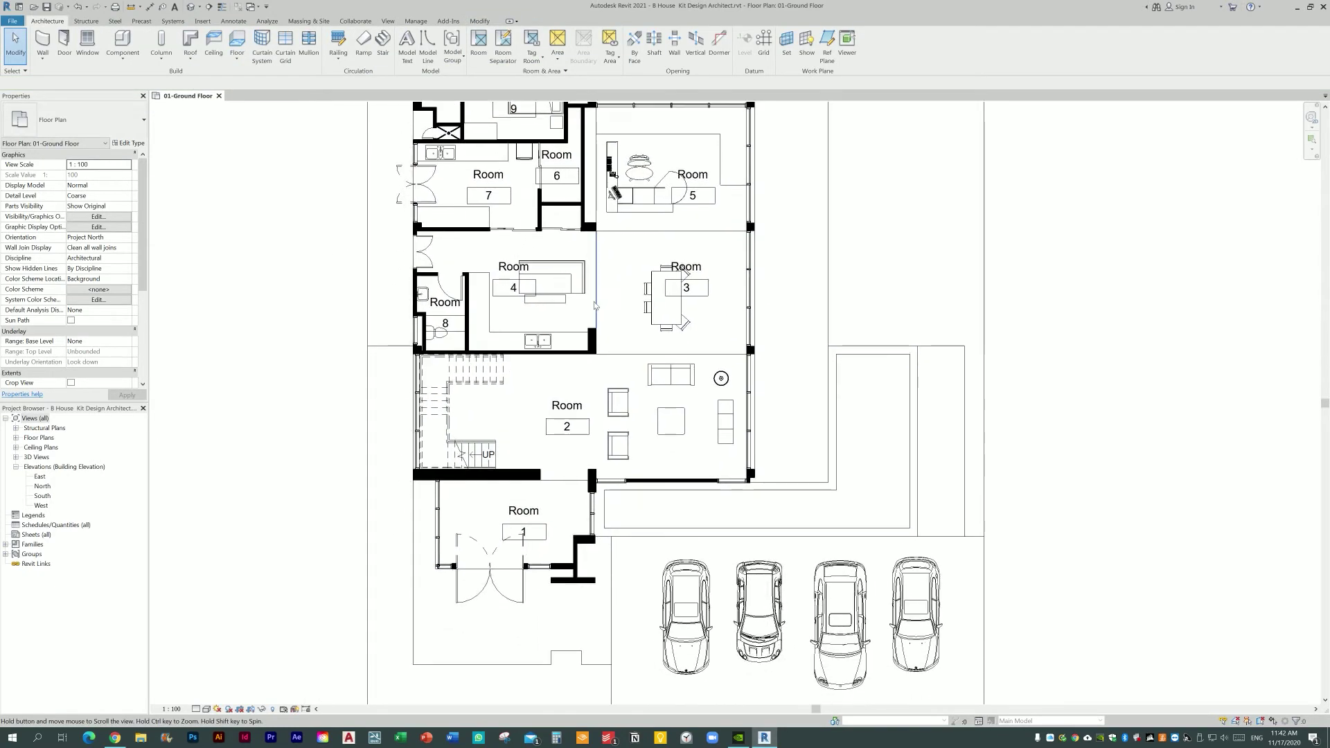
scroll(528, 513, "up", 1)
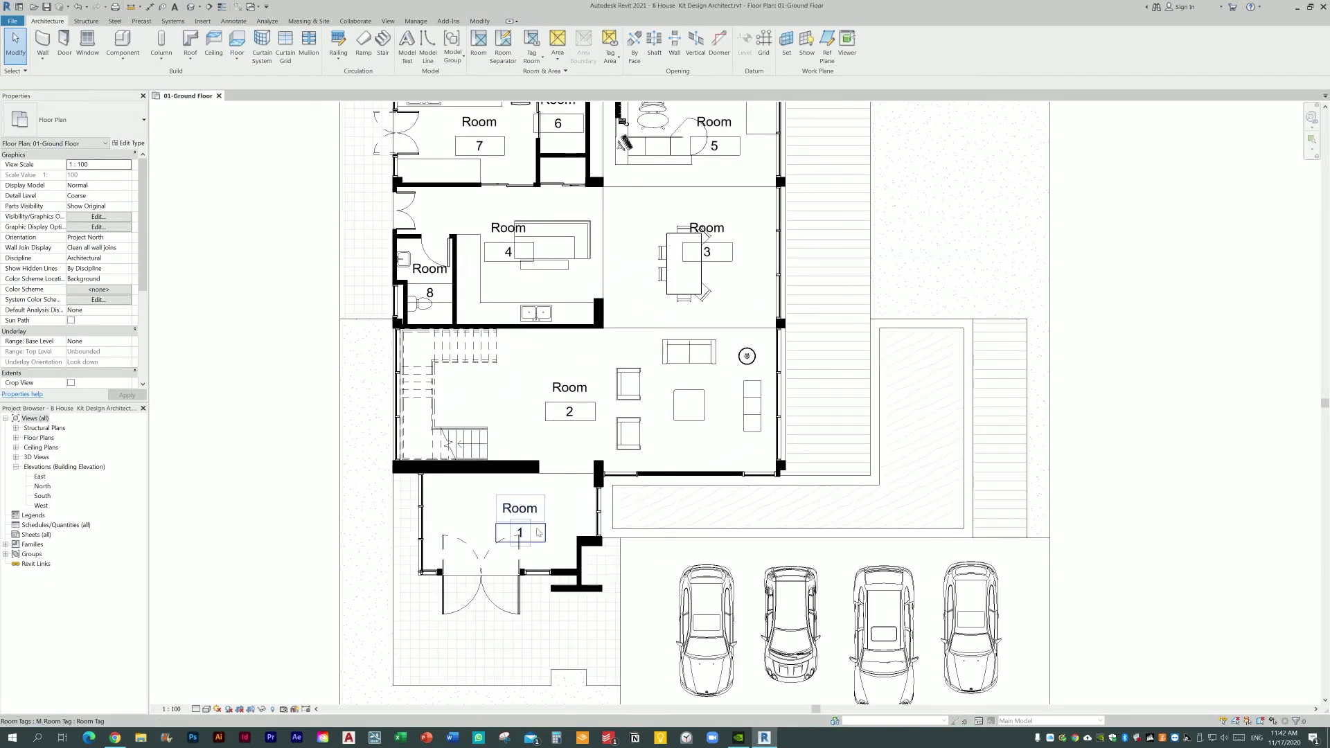
Step: Select Room 1 in the entry and begin editing its Name in Properties
left_click(517, 510)
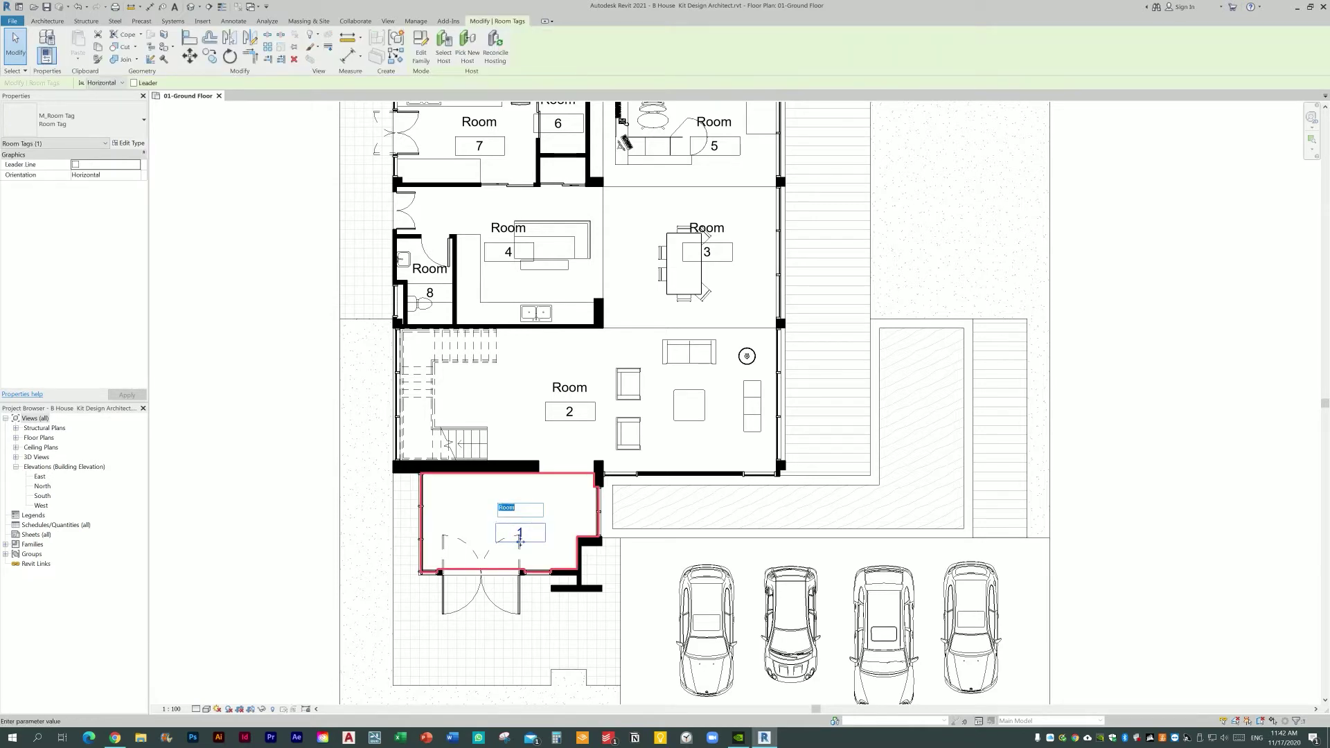
key("Escape")
key("Escape")
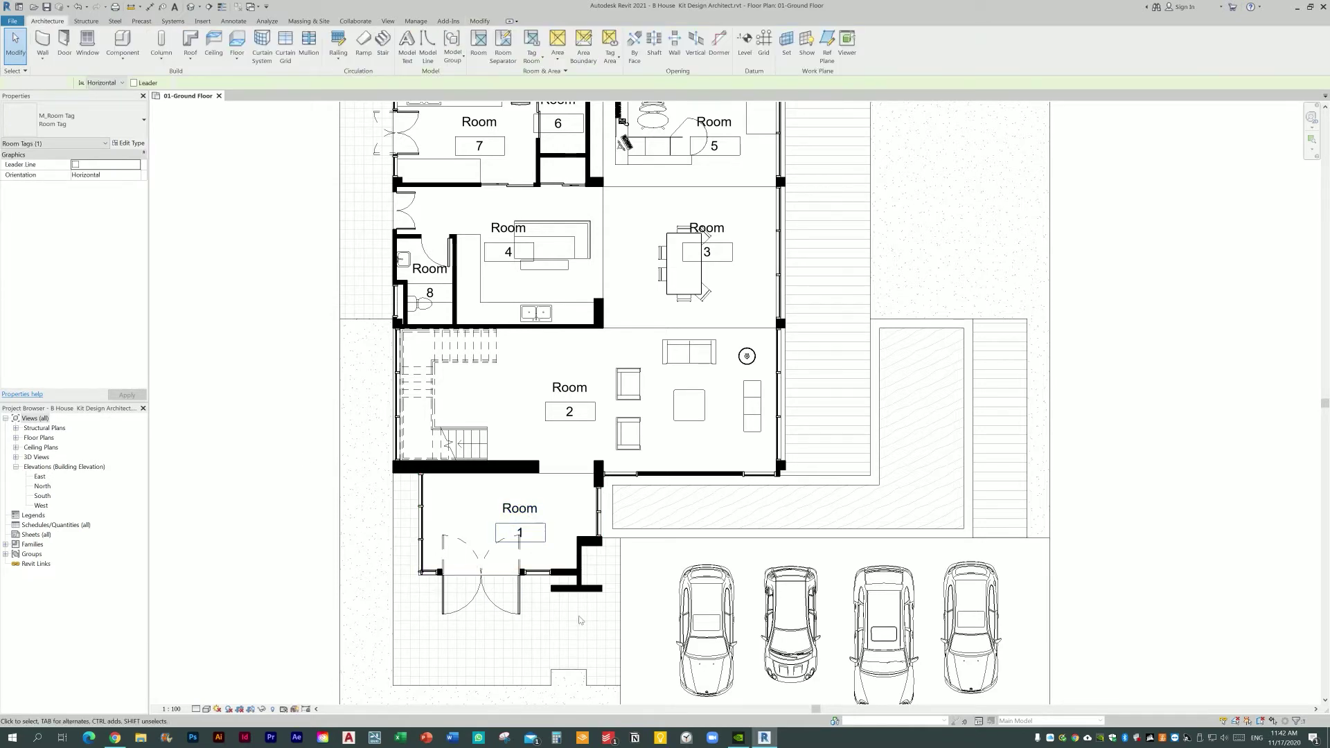
left_click(554, 541)
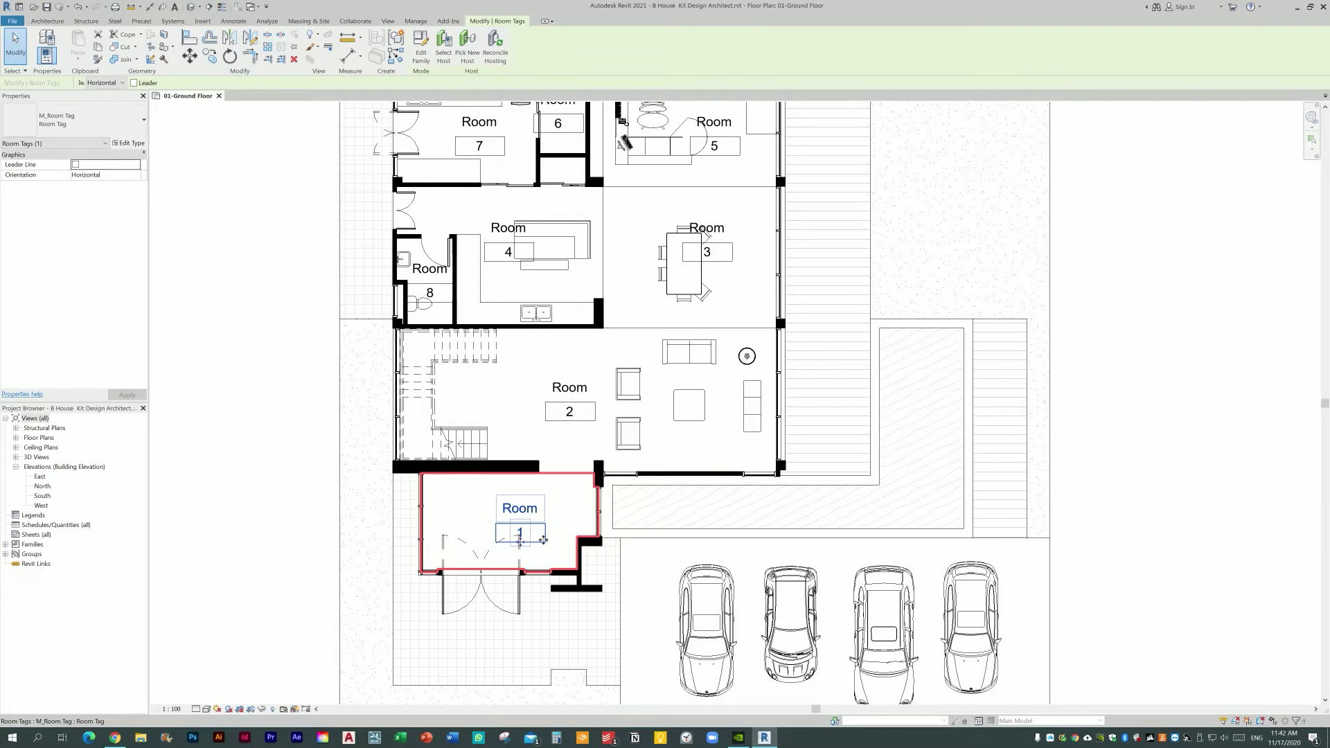
key("Escape")
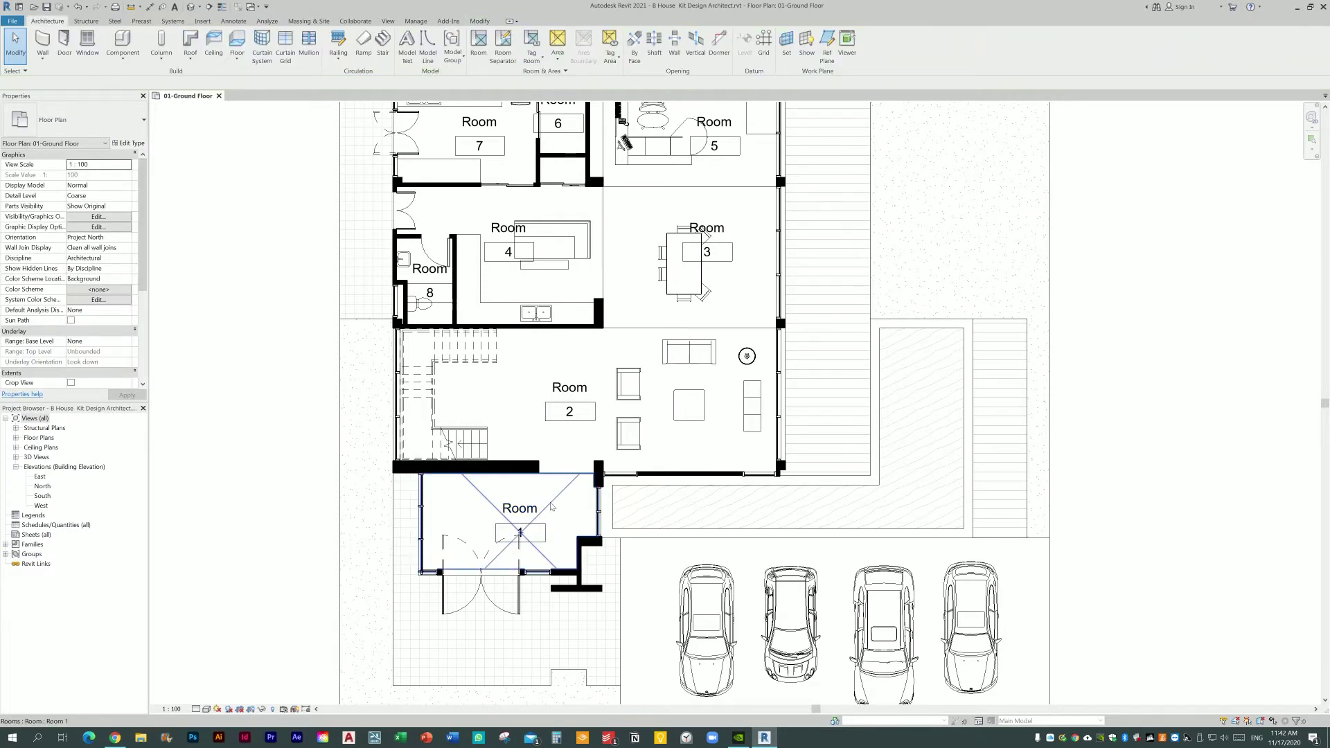
left_click(551, 507)
left_click(97, 290)
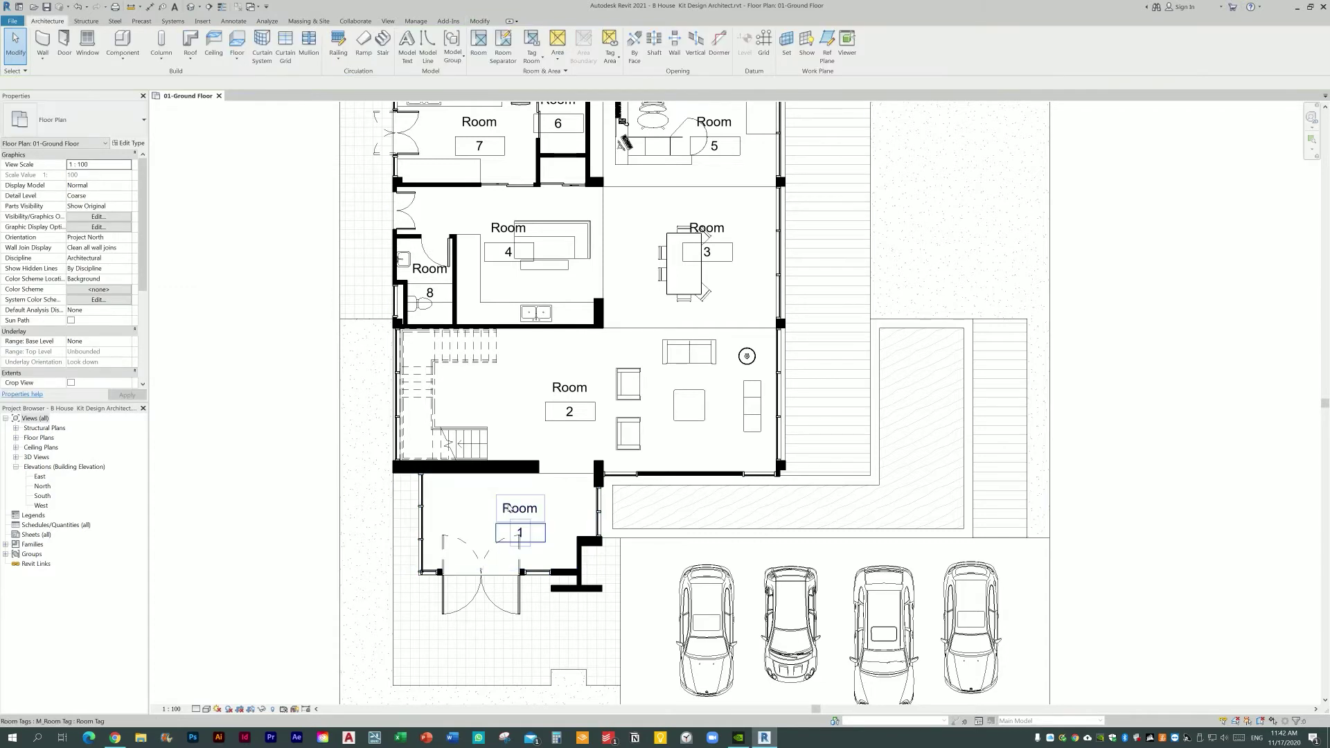
Step: Name rooms 1 to 4 Entrance Hall, Living Room, Dining and Pantry
double_click(519, 535)
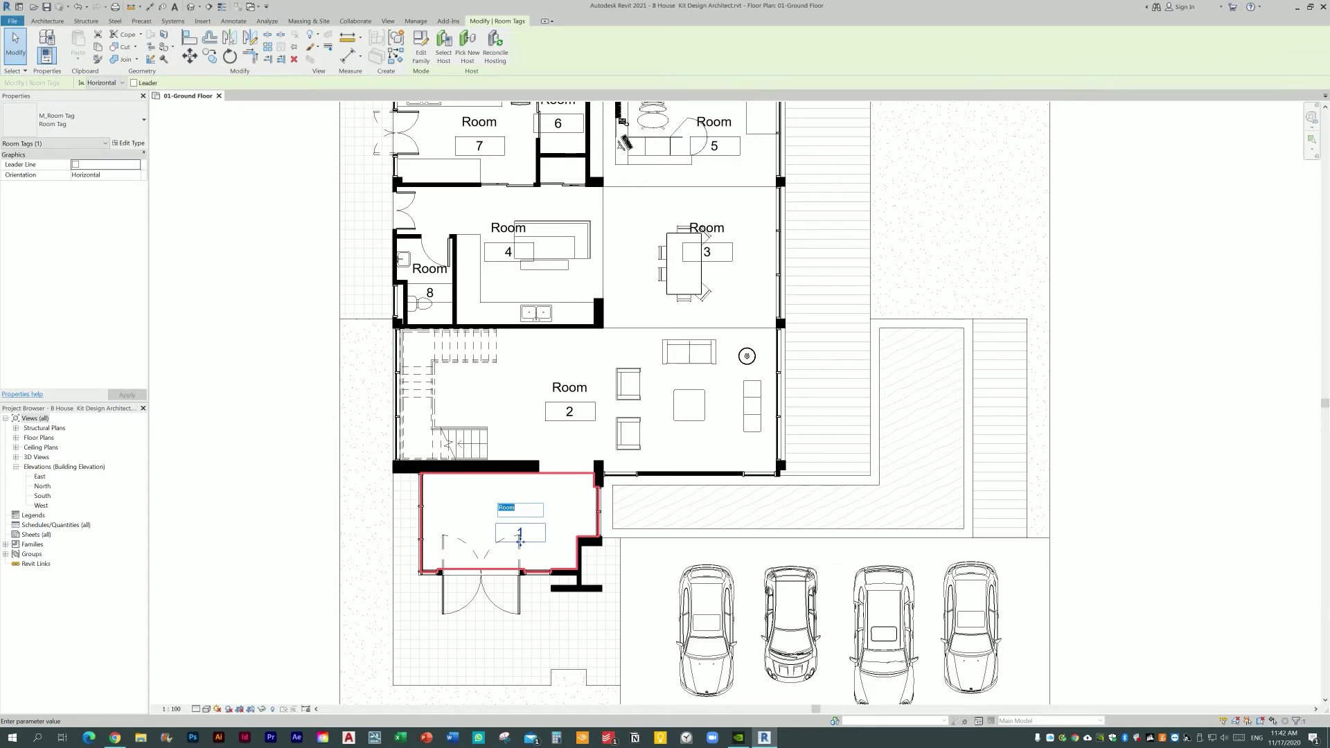
type("Entrance Hall")
double_click(575, 389)
type("L")
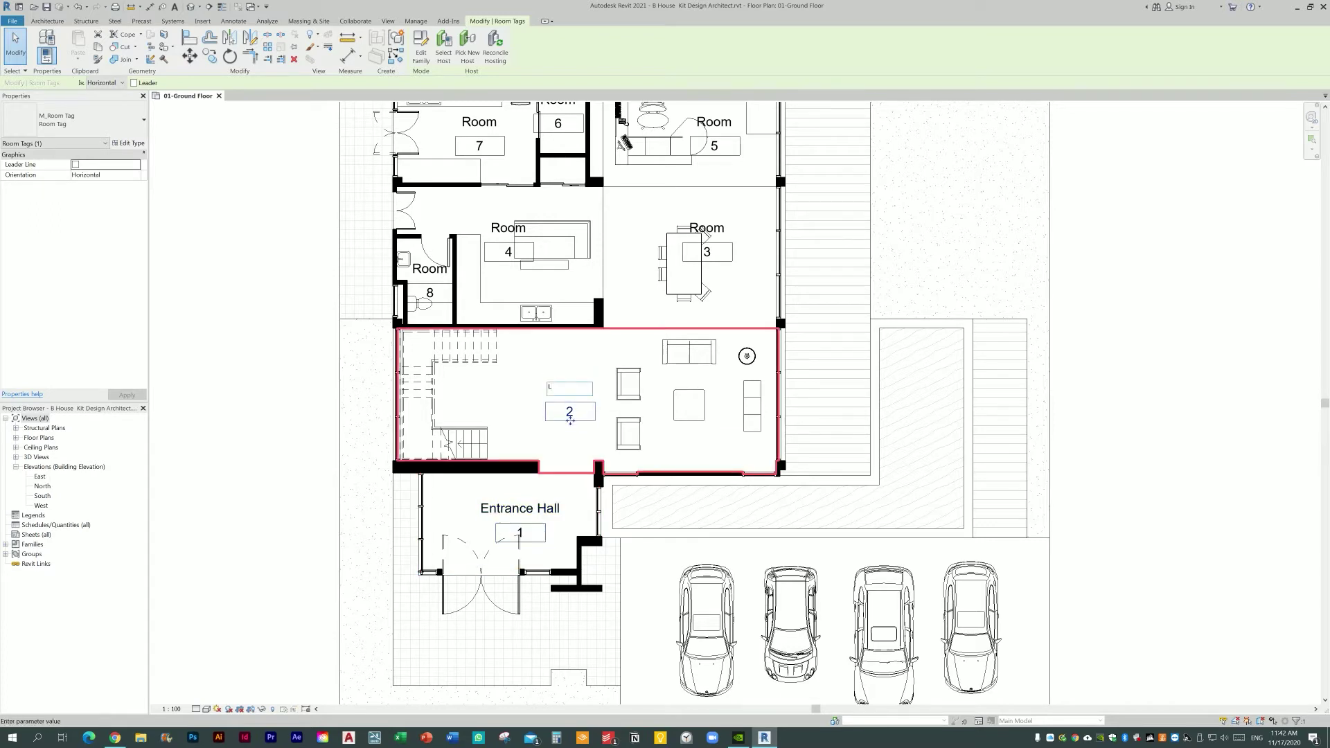
type("oom")
double_click(706, 229)
type("Di")
key("BackSpace")
key("BackSpace")
key("Return")
double_click(508, 228)
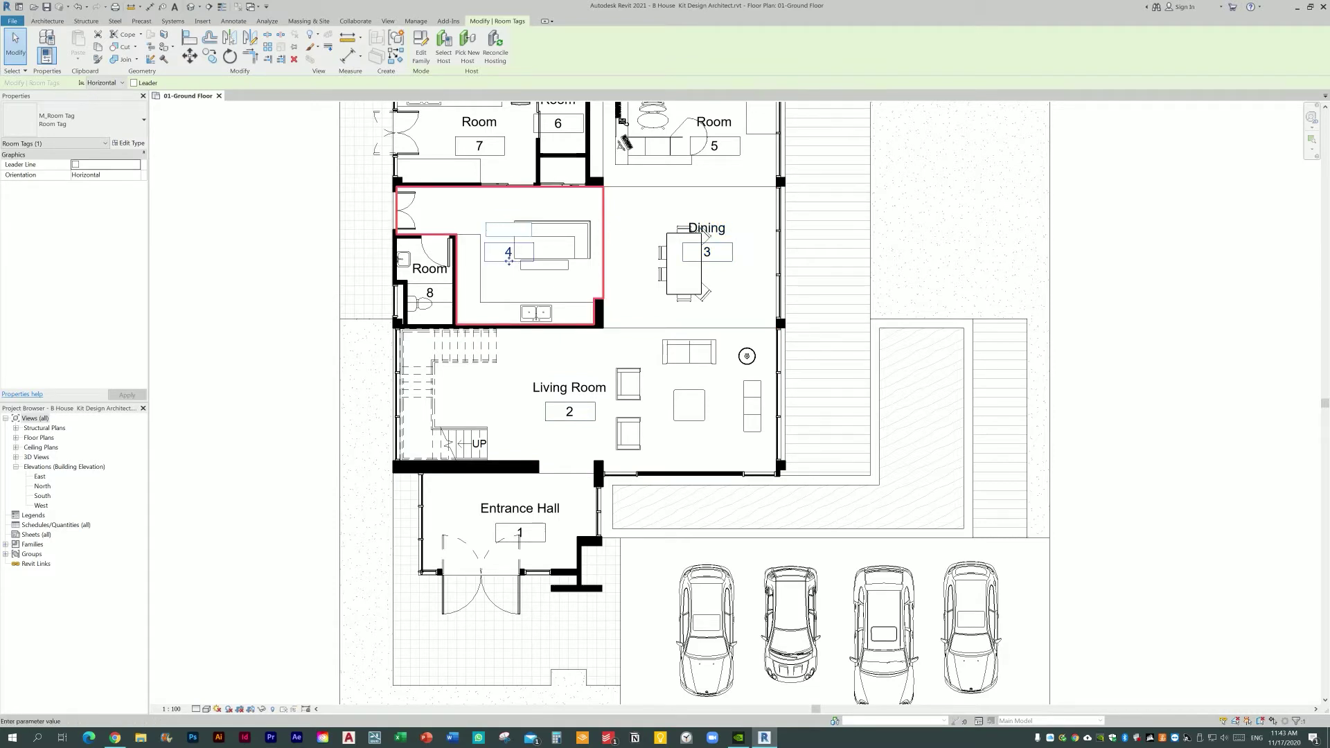
type("Pantry")
key("Return")
Step: Name rooms 8, 5 and 6 Bathroom, Office and Store
double_click(429, 296)
type("Bathr")
key("Return")
middle_click_drag(714, 154, 633, 334)
double_click(633, 334)
type("offi")
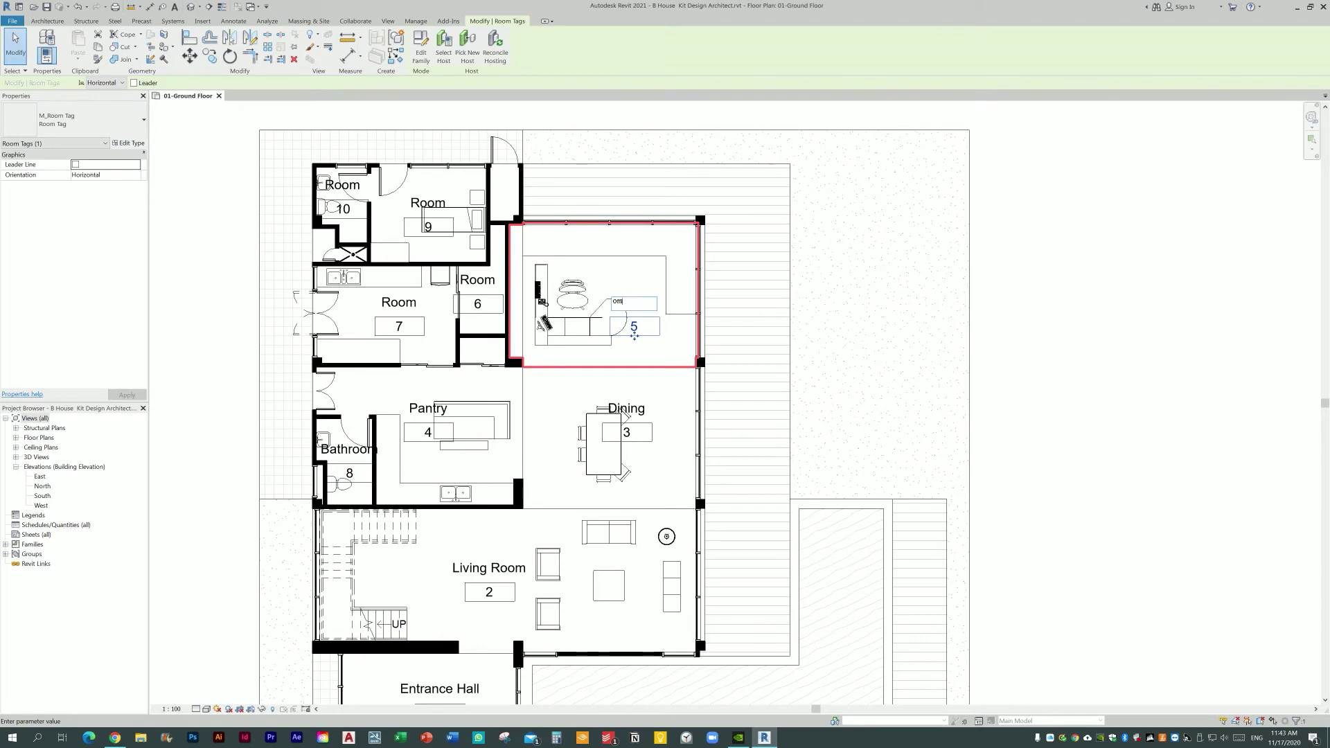
key("Return")
double_click(478, 313)
type("S")
key("Return")
Step: Name rooms 7, 9 and 10 Kitchen, Bedroom and Bathroom
double_click(399, 336)
type("Kitchen")
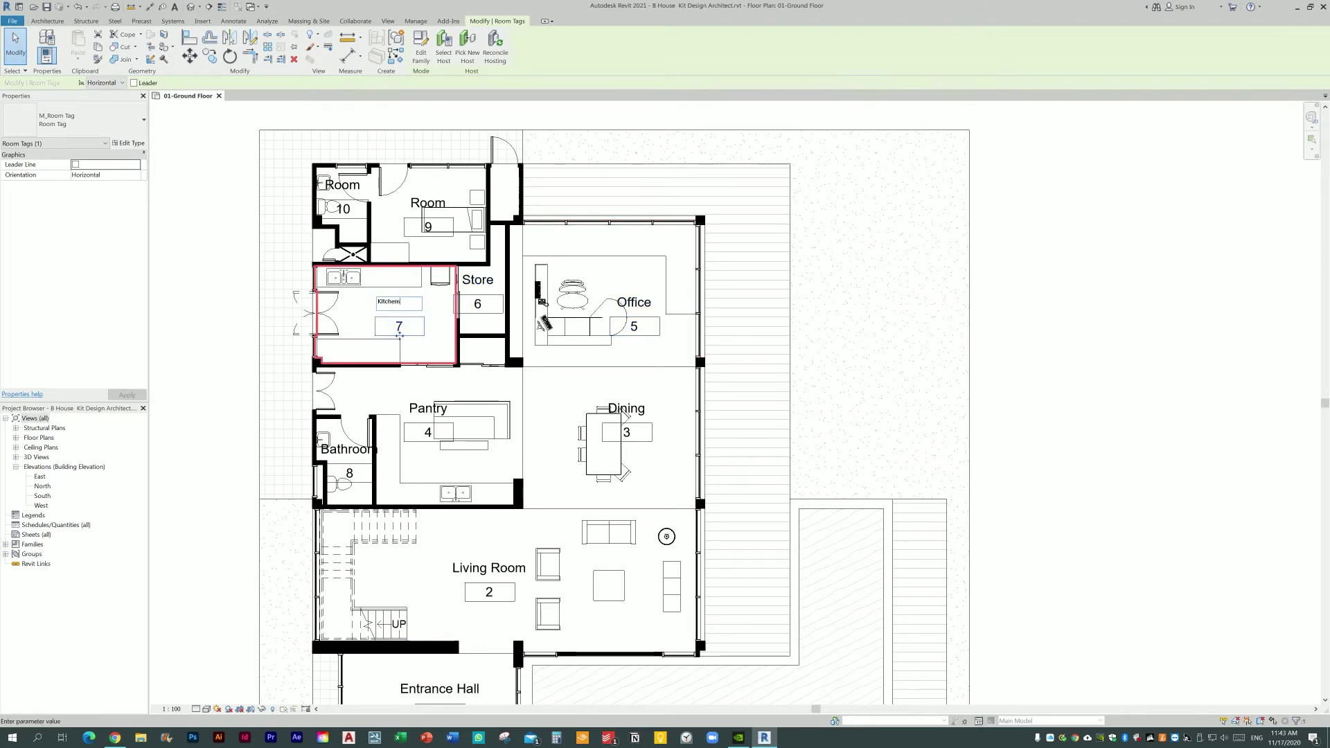
key("Return")
double_click(428, 236)
type("Bedr")
key("Return")
double_click(343, 217)
type("Bathr")
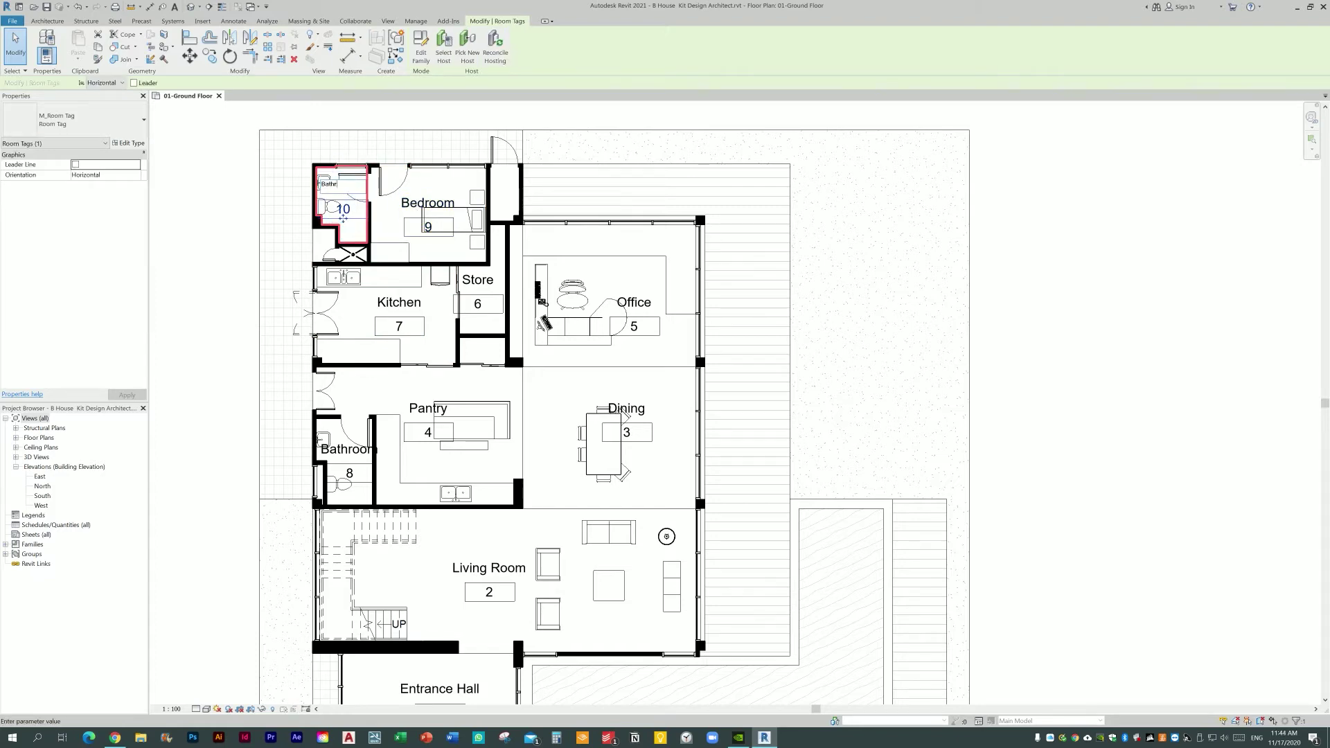
key("Return")
key("Escape")
scroll(441, 263, "down", 1)
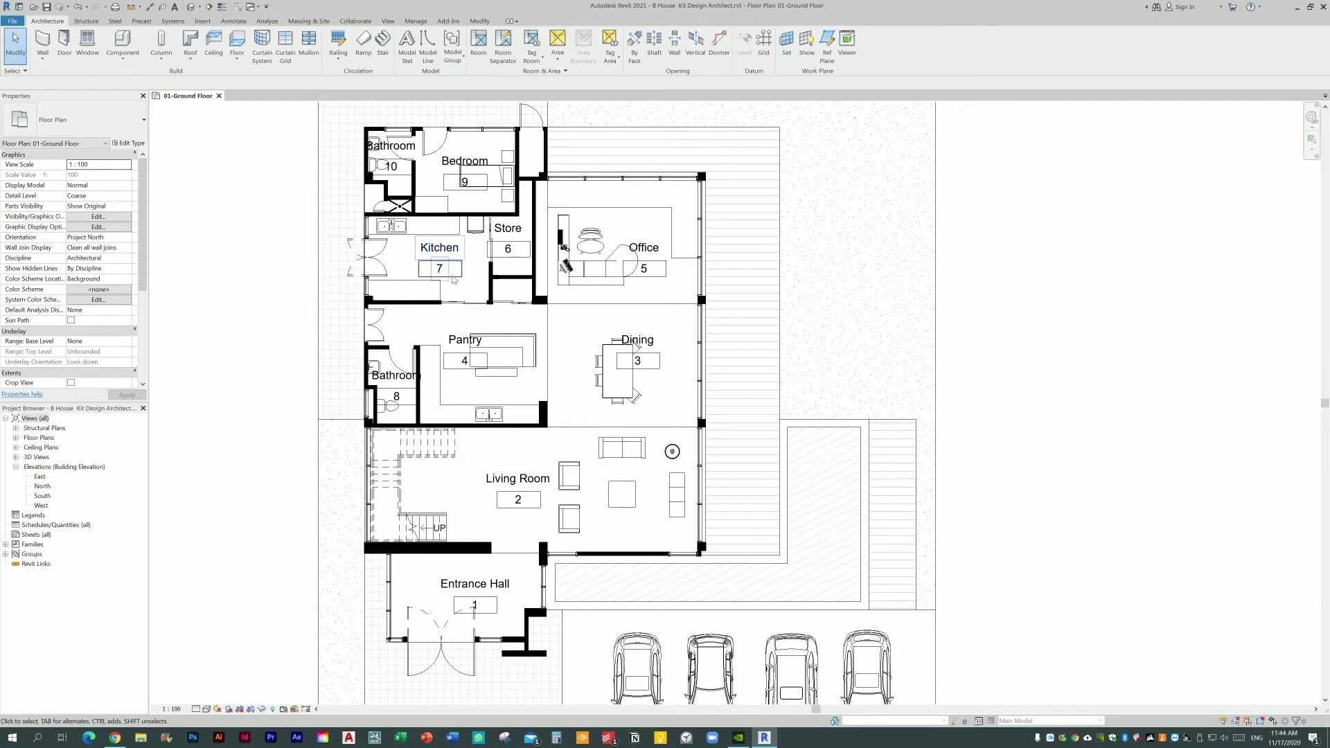
left_click(455, 283)
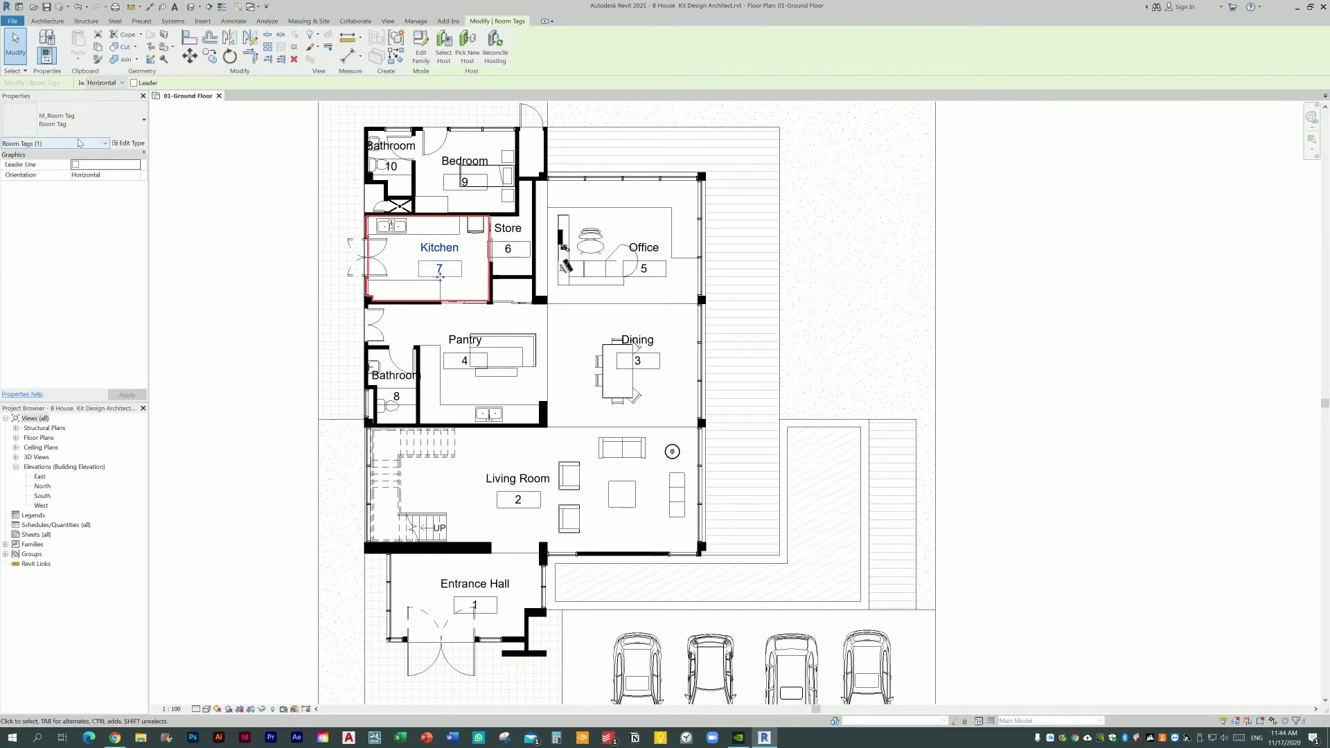
left_click(130, 143)
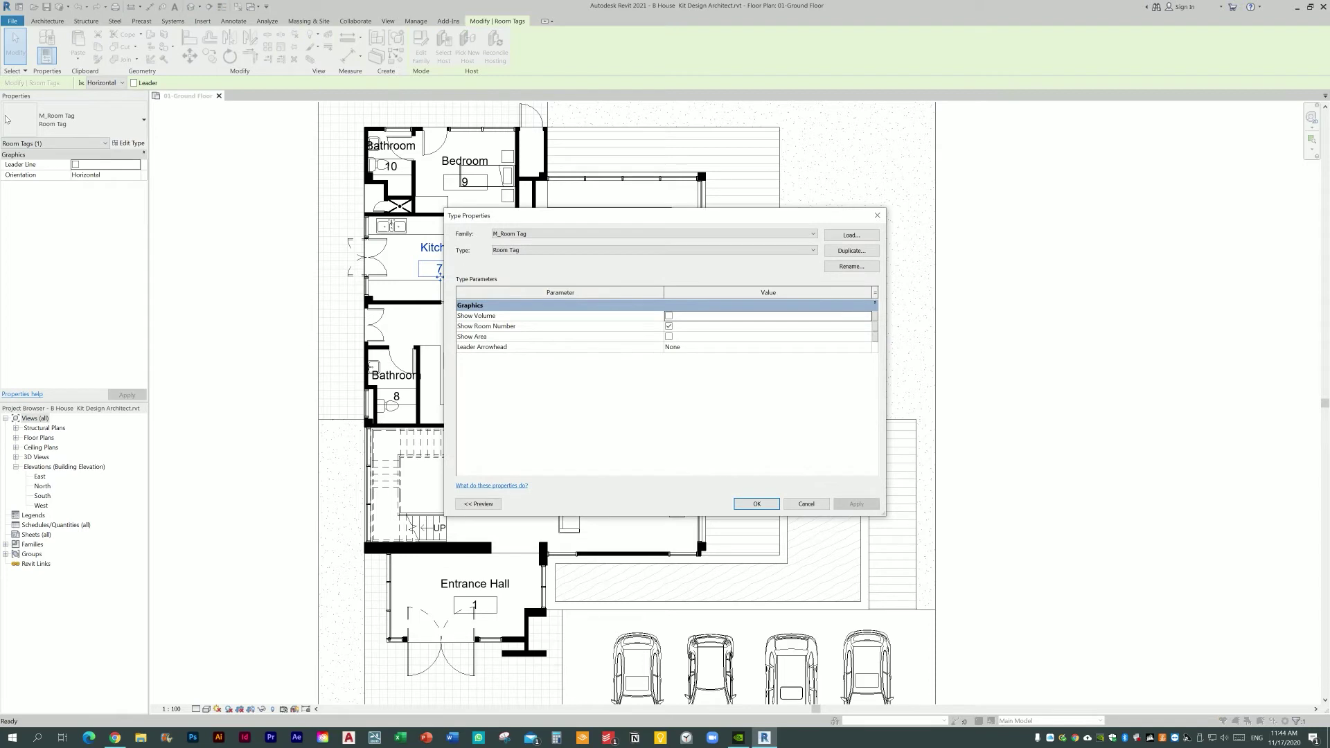
left_click(669, 337)
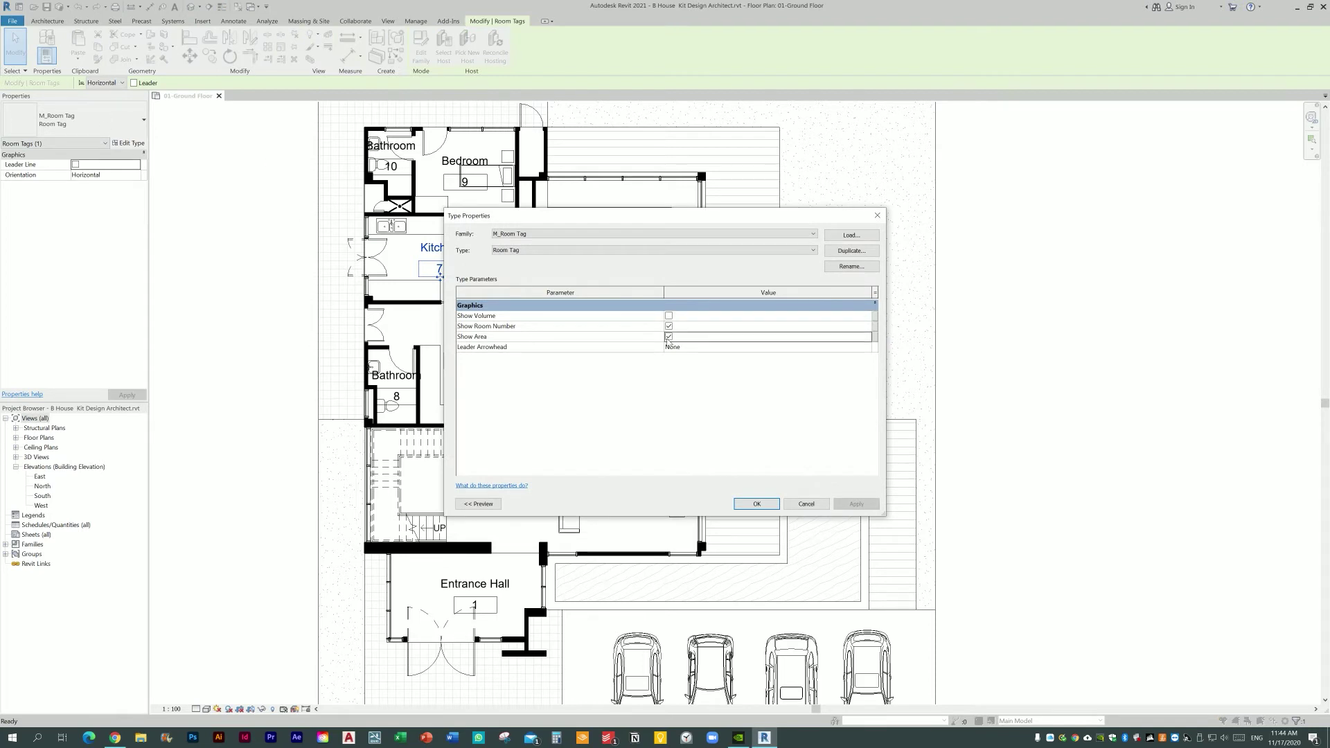
left_click(767, 504)
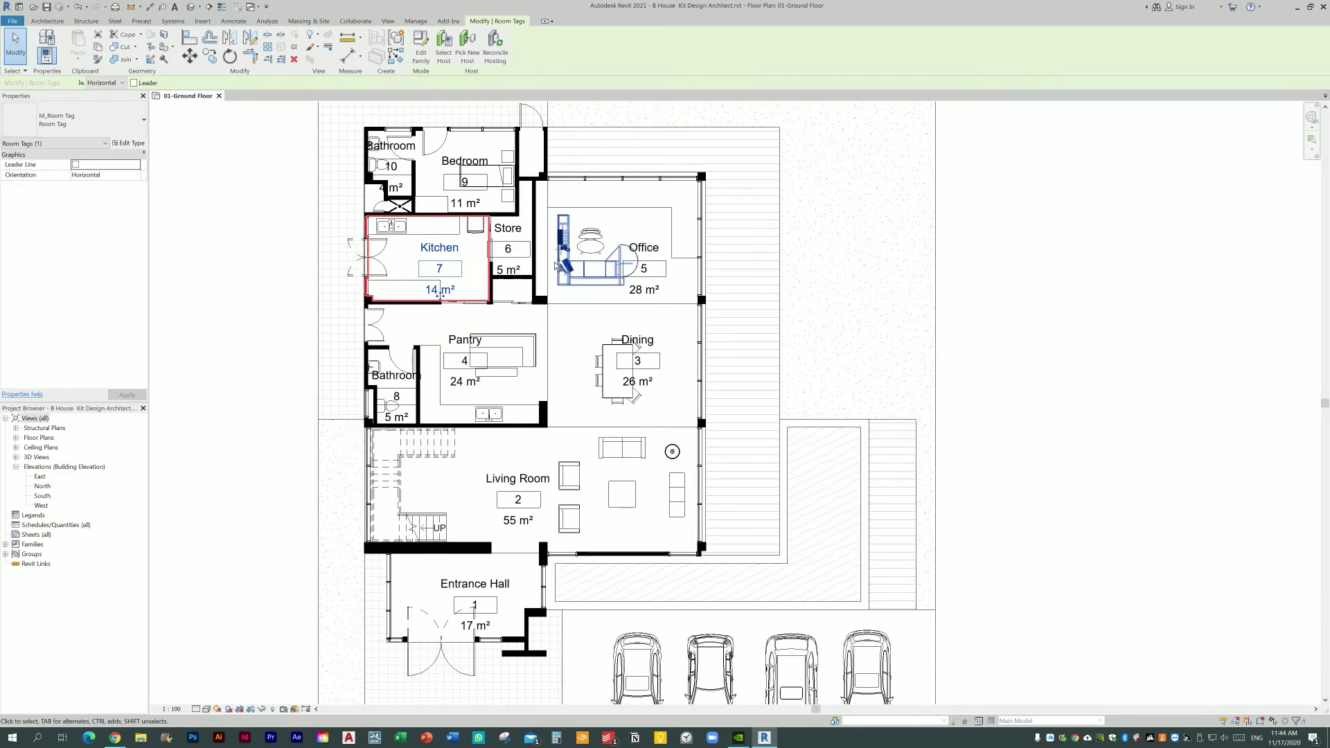
left_click(171, 344)
key("ctrl+z")
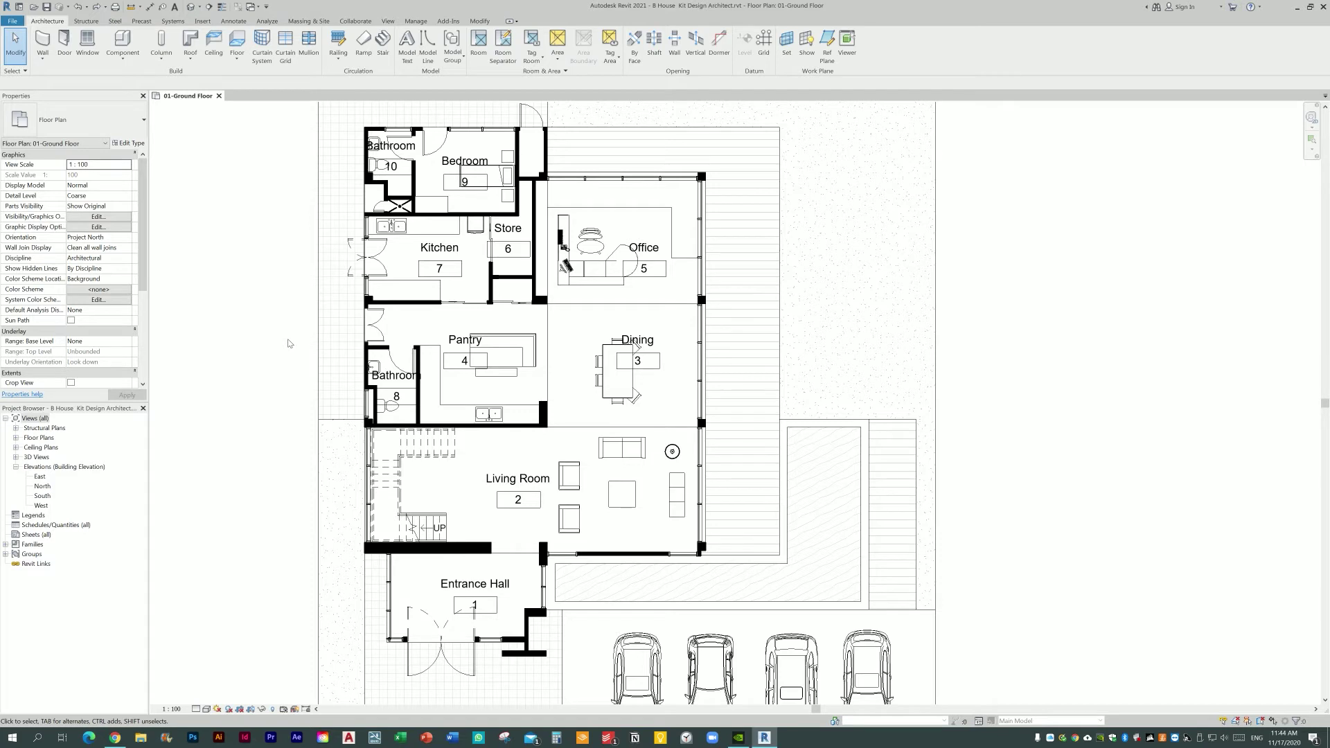
Step: Hide the Room Tags category in this view via the Dining tag
left_click(657, 353)
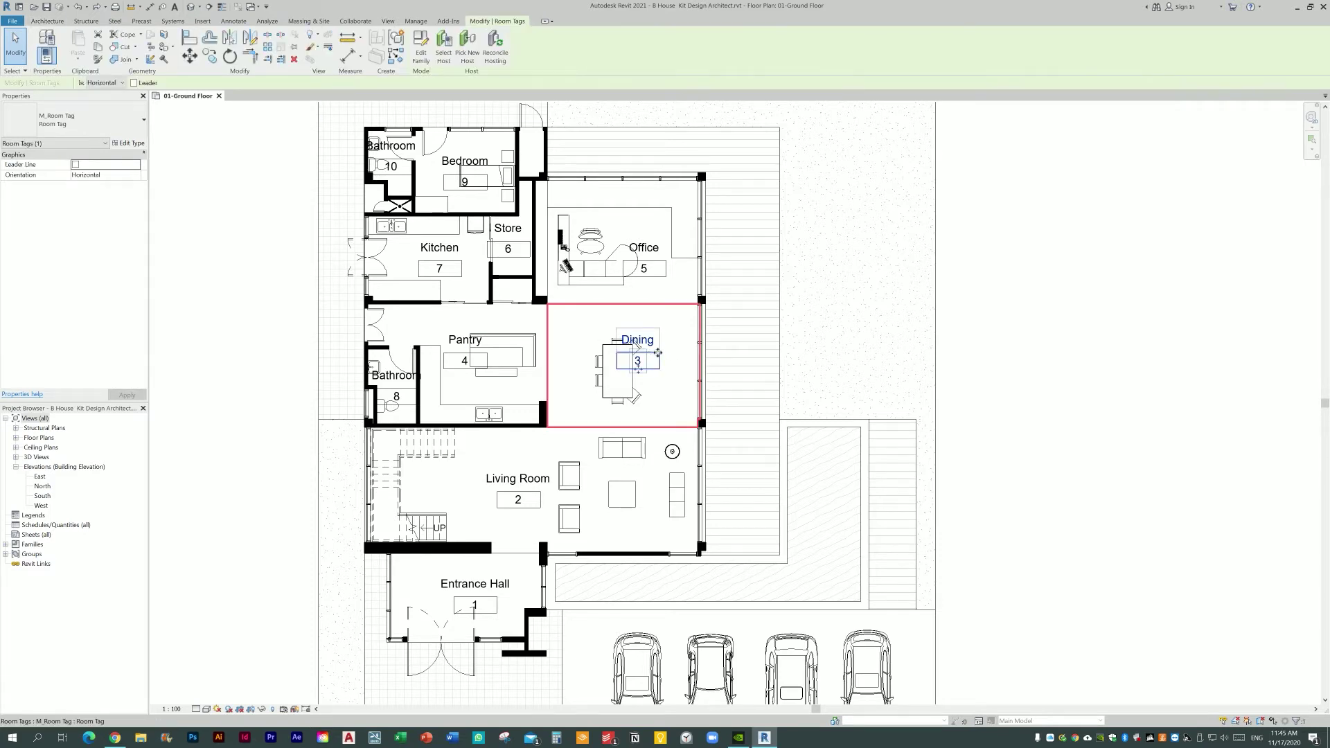
right_click(656, 355)
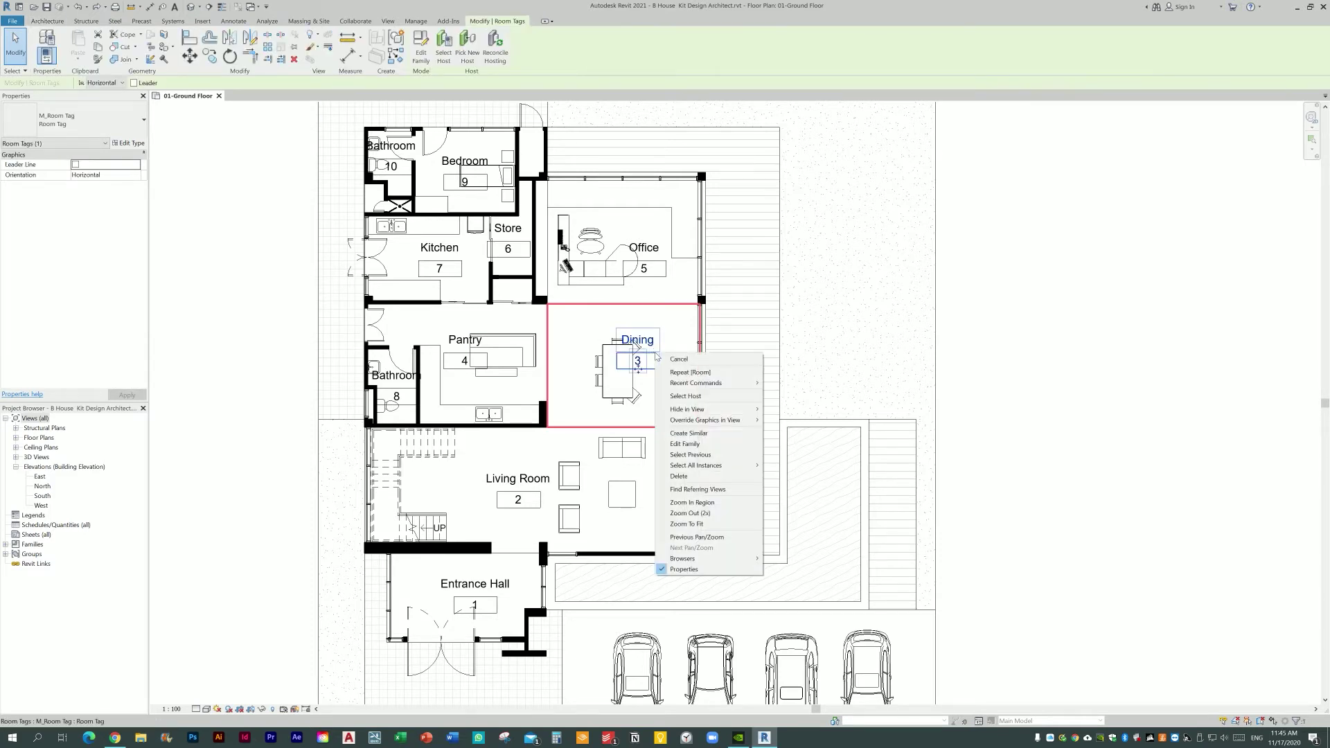
mouse_move(686, 408)
left_click(797, 420)
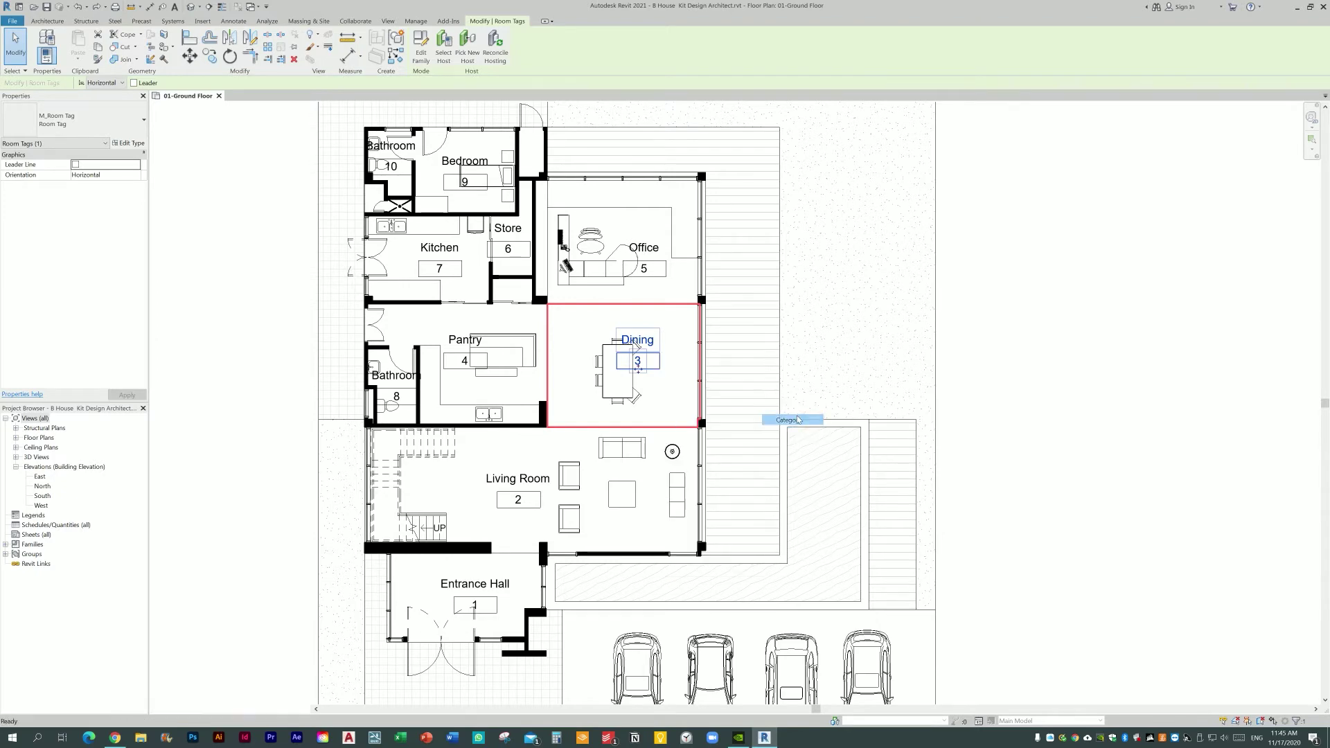
scroll(282, 444, "down", 1)
middle_click_drag(282, 444, 305, 419)
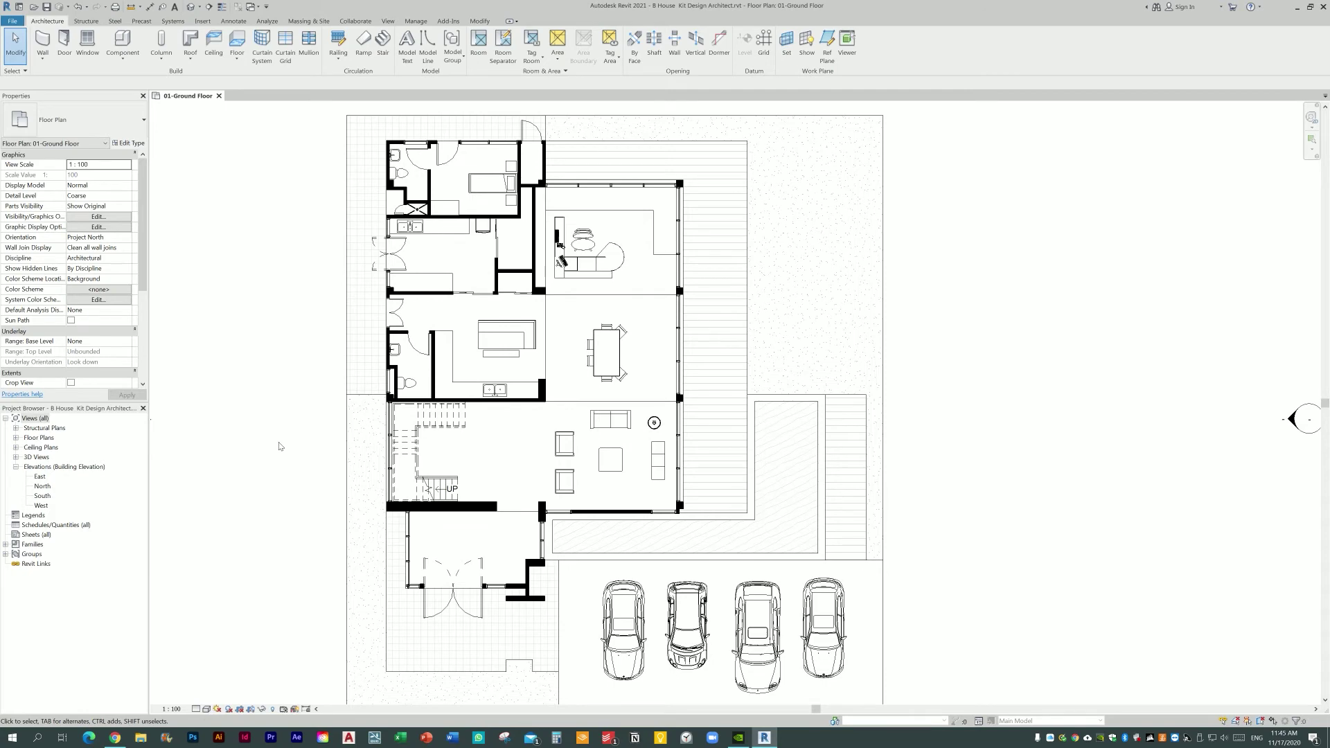
Step: Check hidden elements with Reveal Hidden Elements, then hide the Room Tags category again
left_click(272, 709)
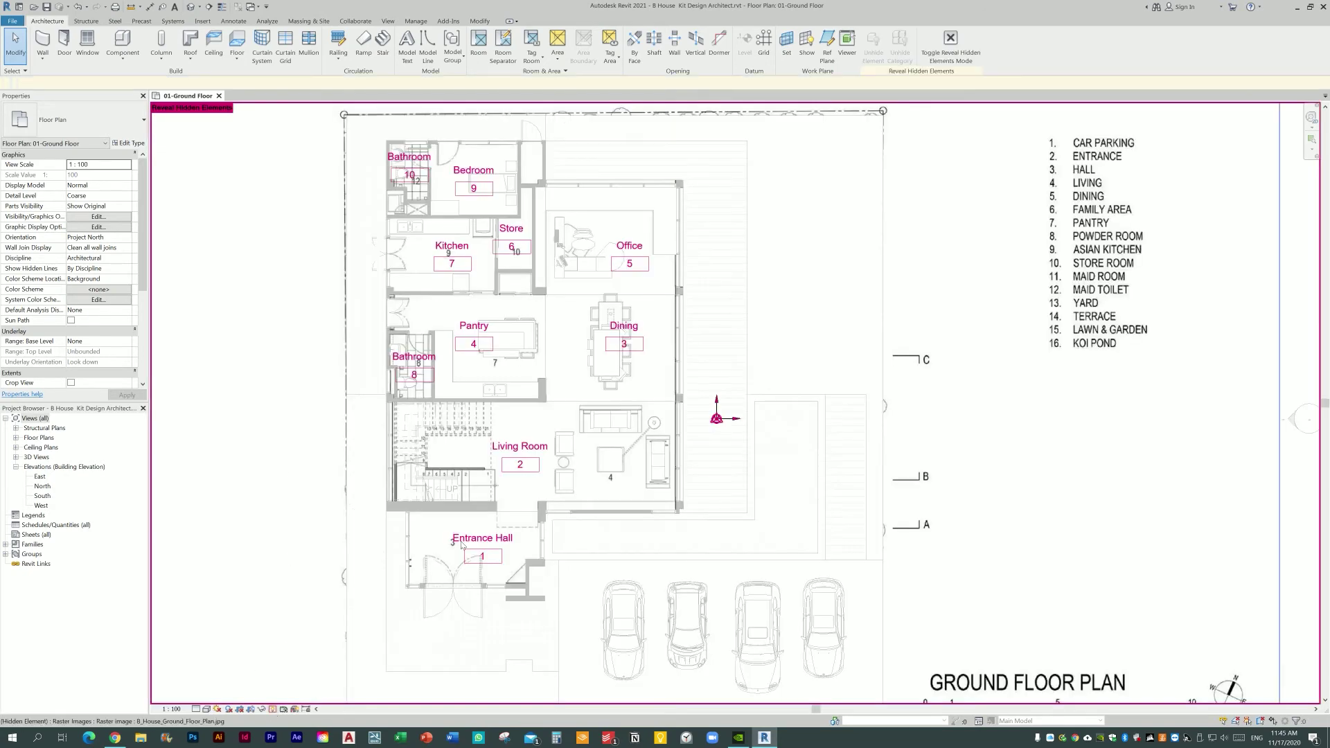
left_click(519, 462)
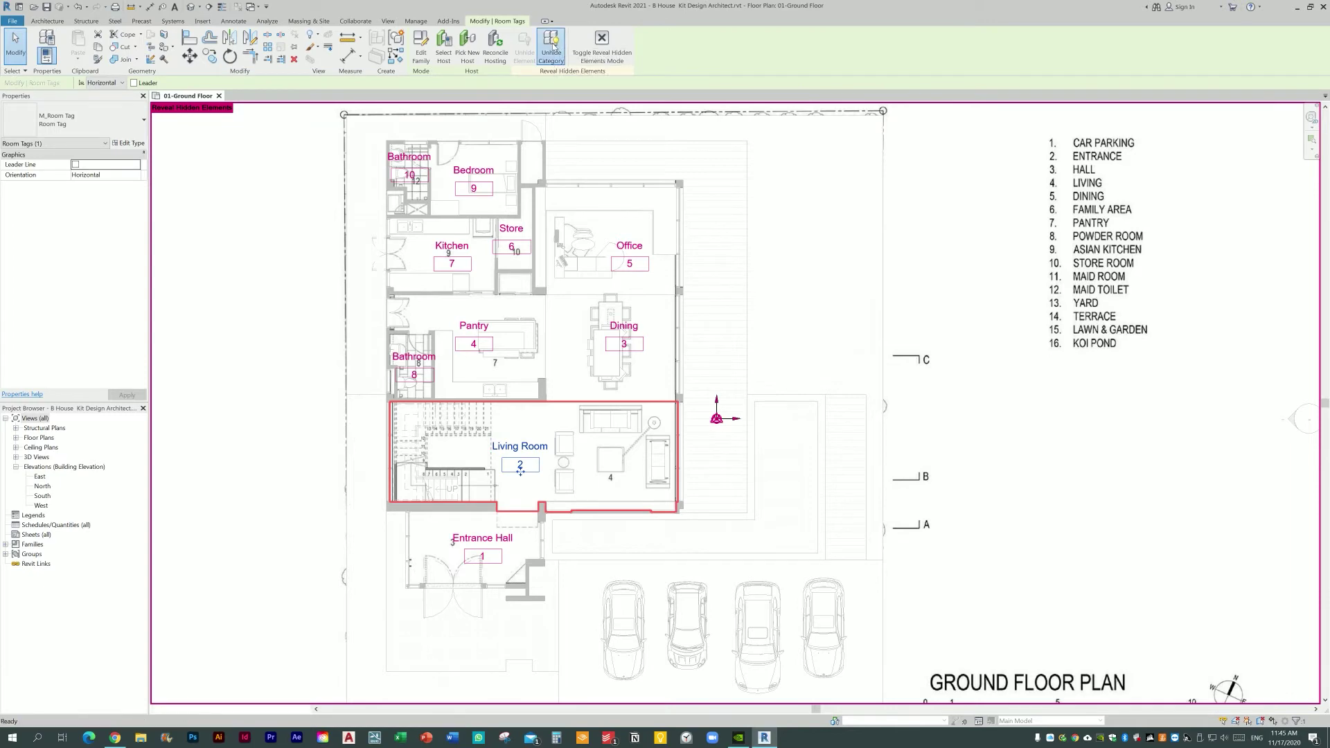
left_click(551, 48)
left_click(602, 45)
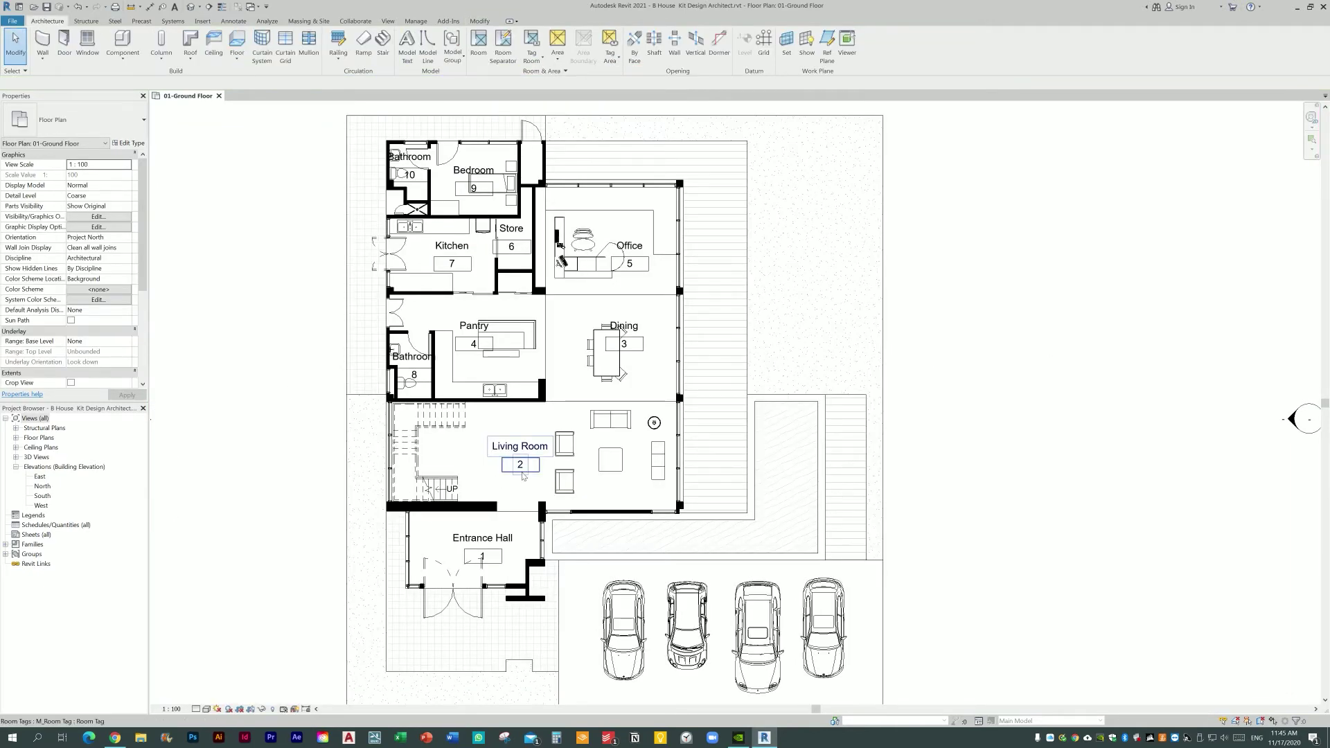
left_click(520, 466)
right_click(521, 472)
mouse_move(554, 529)
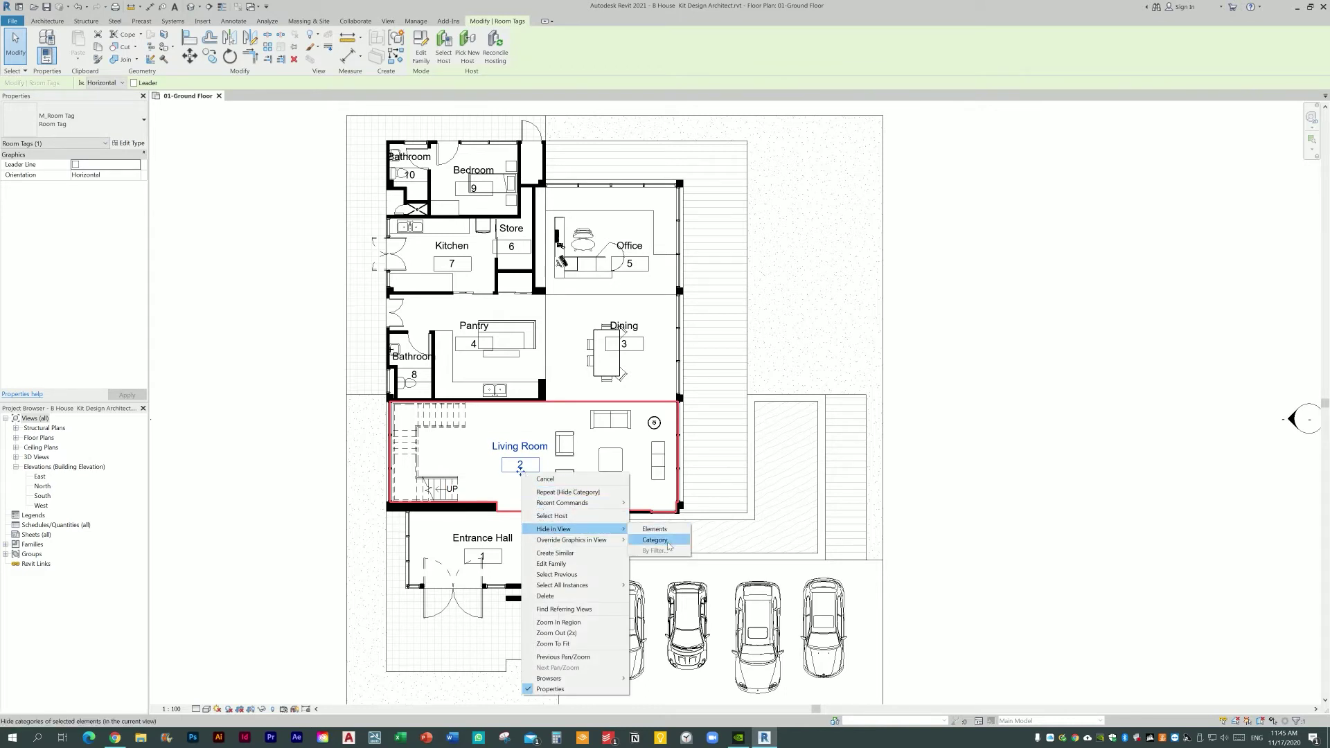
left_click(663, 540)
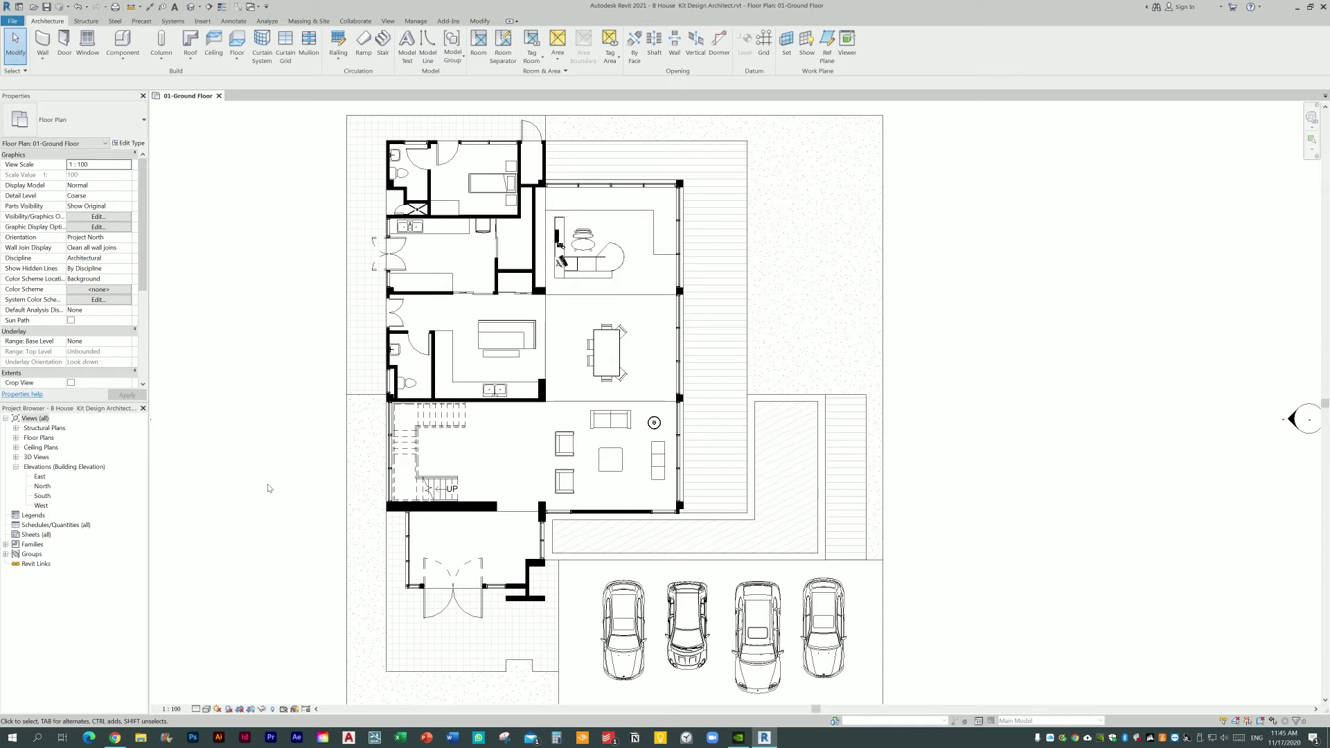
Step: Place a Color Fill Legend right of the plan using Rooms and the Name colour scheme
left_click(223, 22)
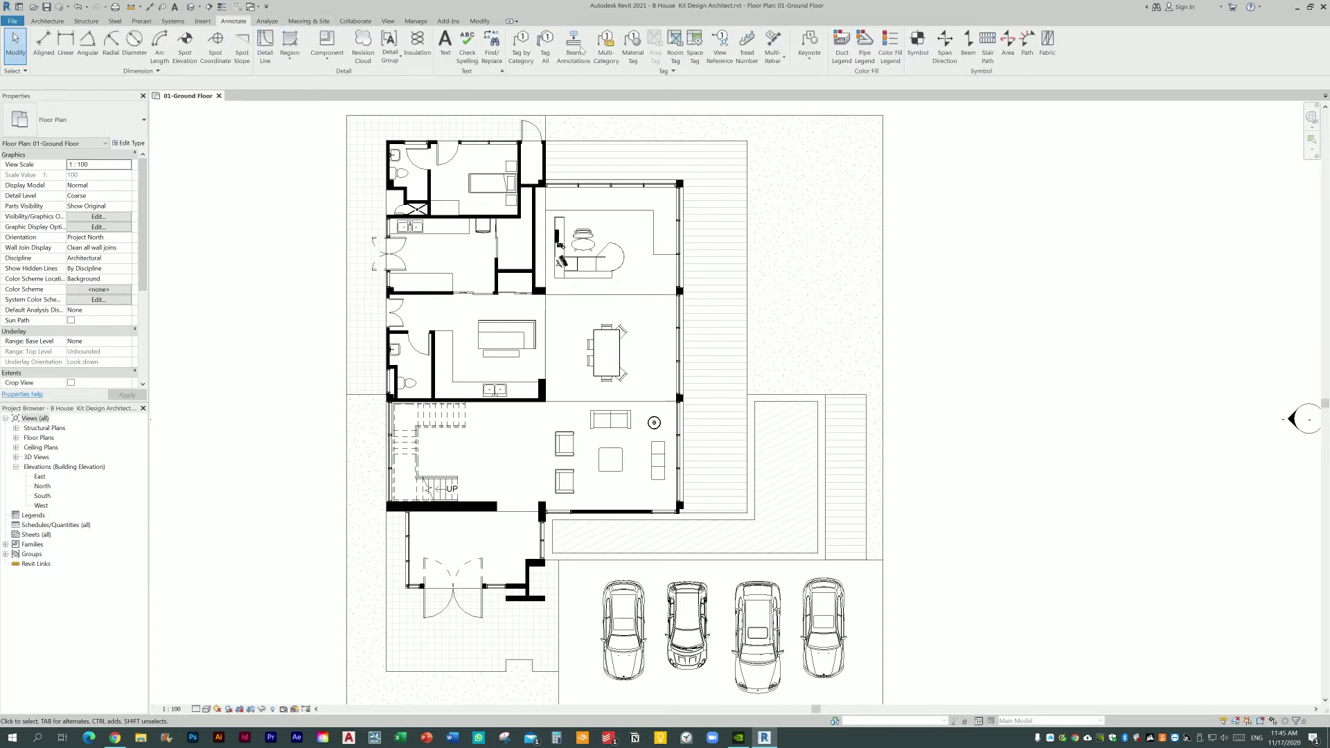
left_click(895, 61)
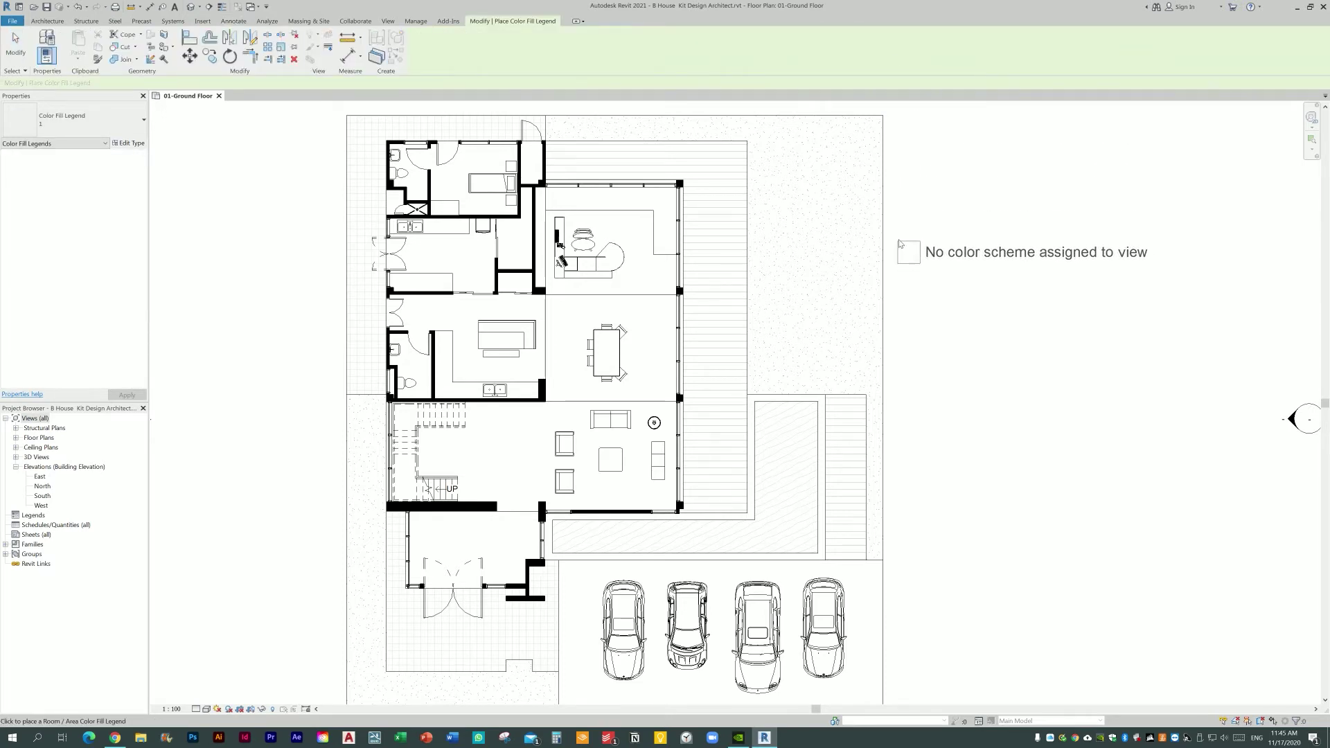
left_click(901, 244)
key("Up")
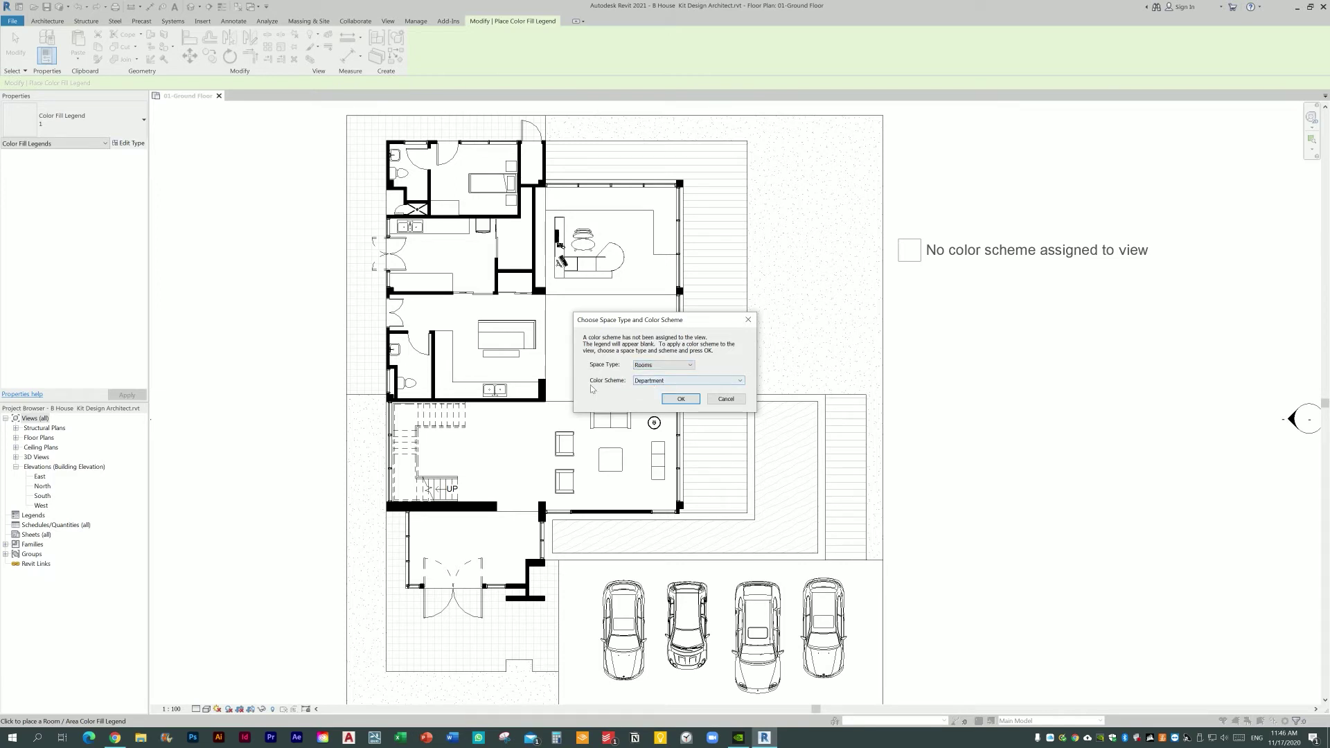
left_click(647, 383)
left_click(652, 402)
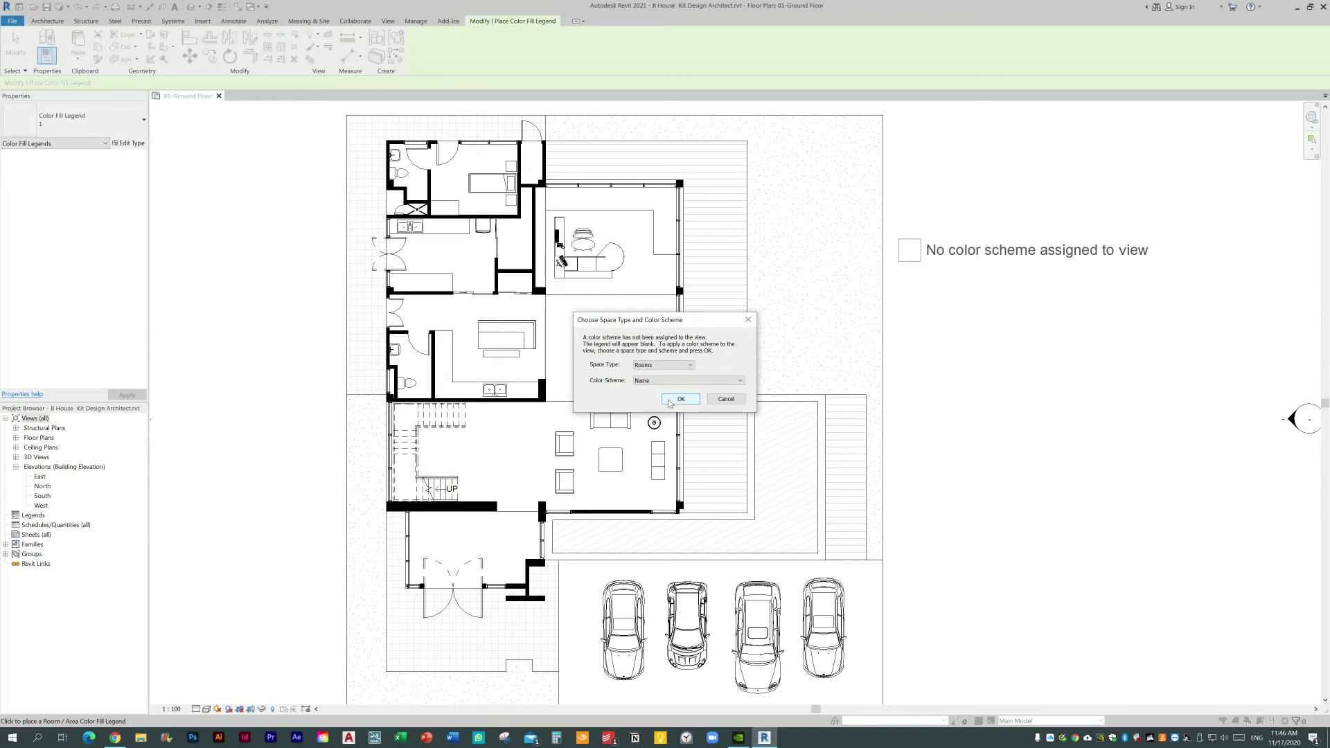
left_click(669, 401)
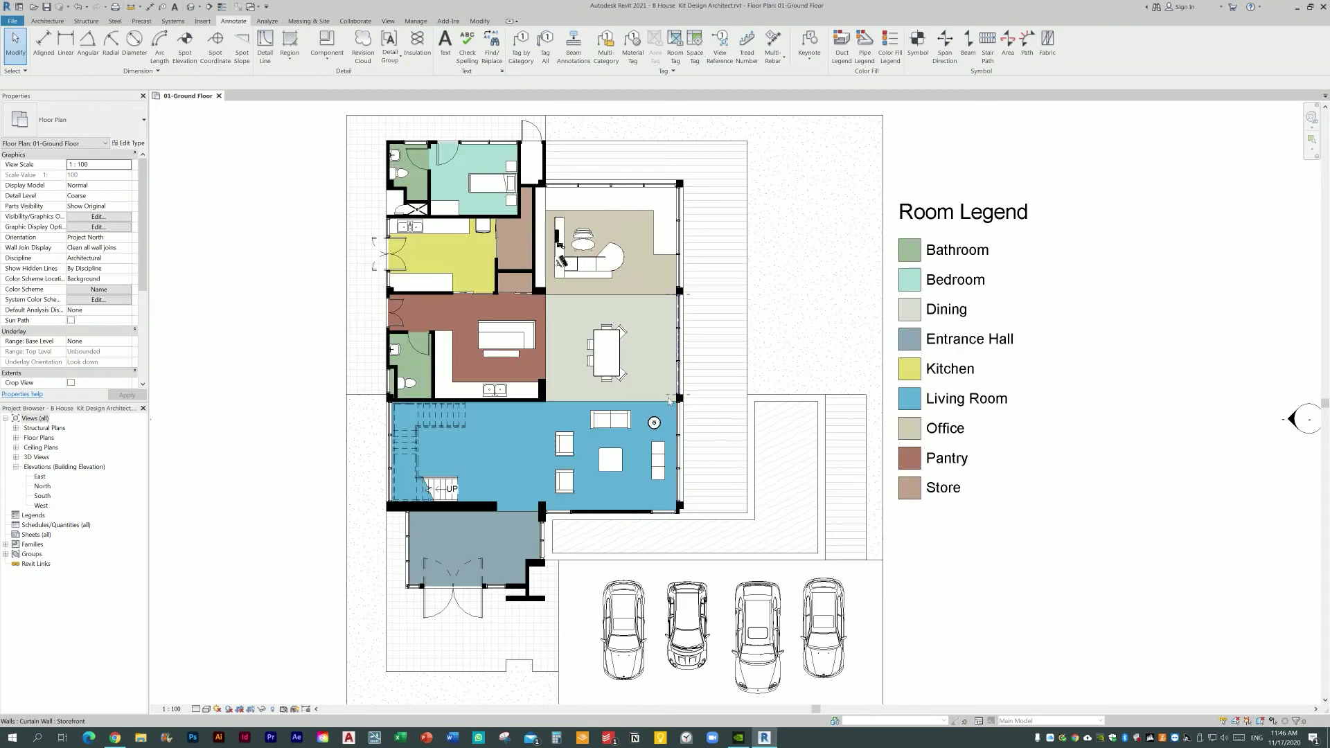
Step: Select the Room Legend and open its colour scheme for editing
middle_click_drag(1098, 574, 1046, 586)
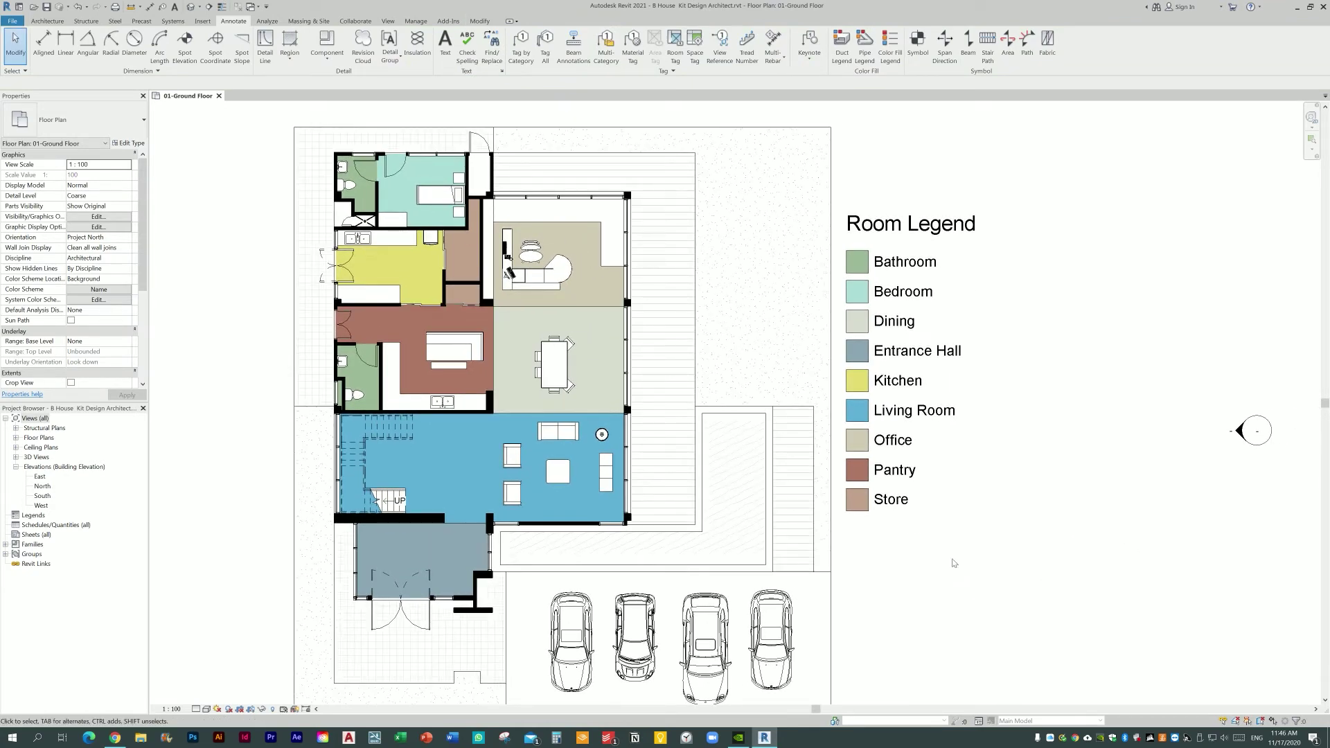
left_click(912, 514)
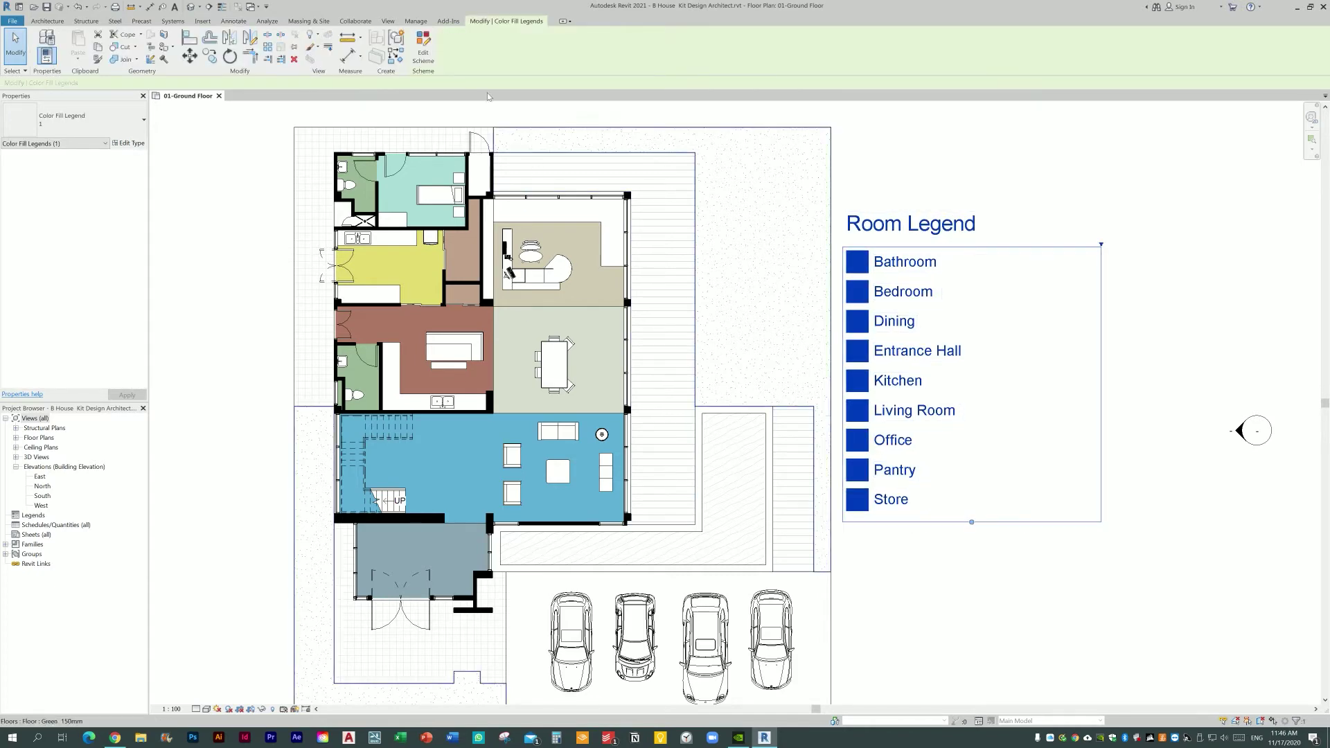
left_click(426, 50)
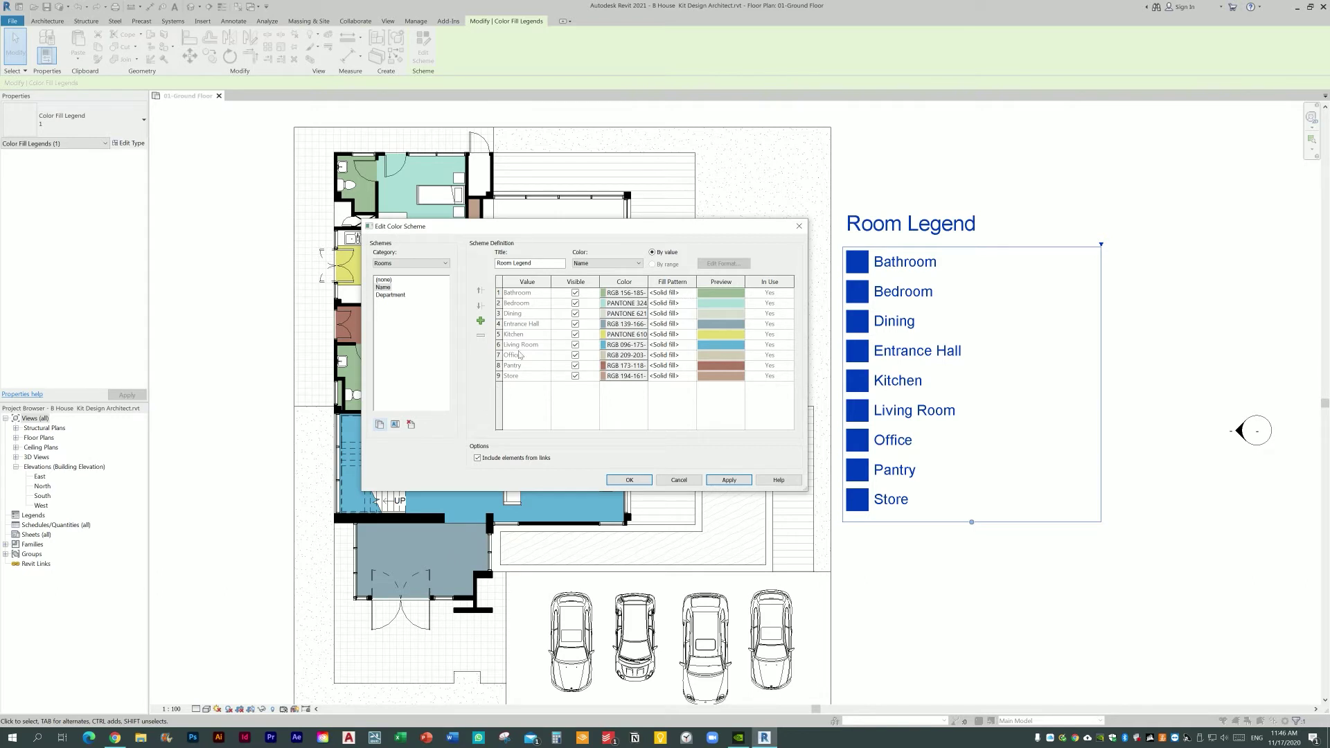
Step: Change Bathroom's fill pattern to Diagonal crosshatch
left_click(686, 293)
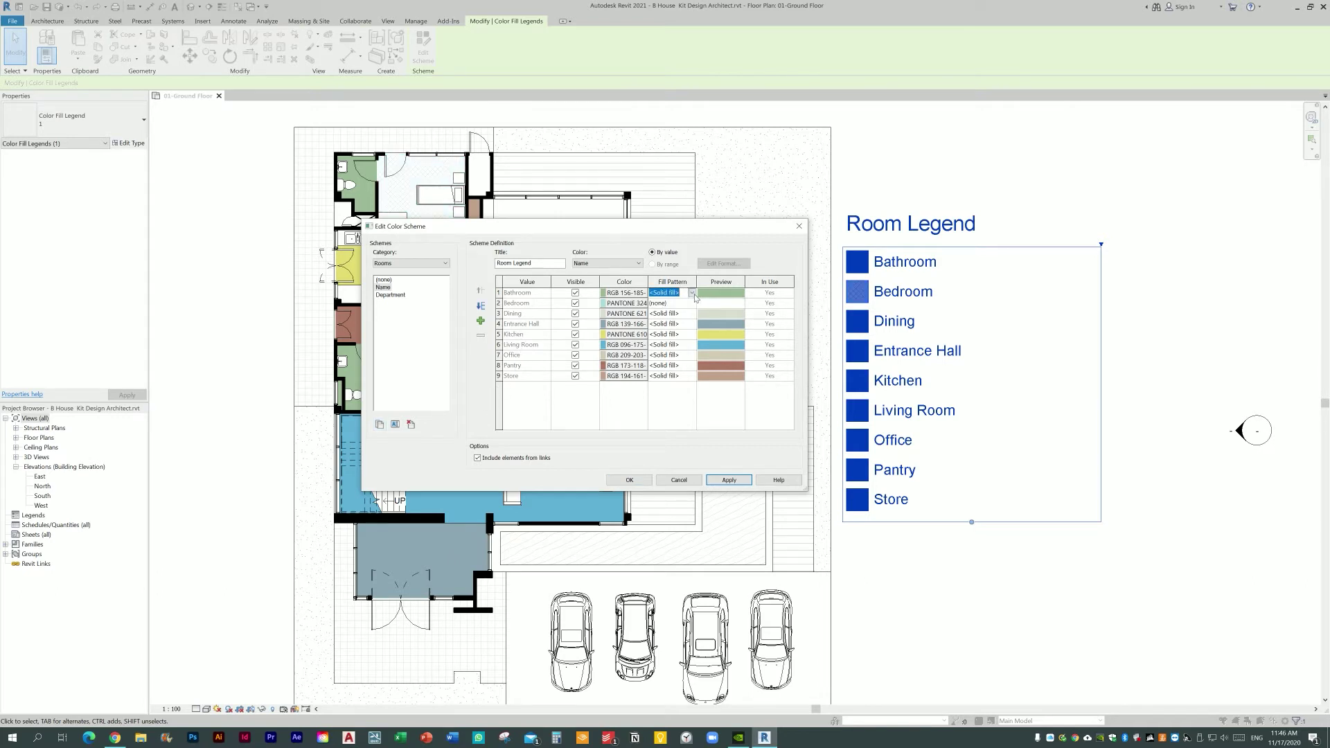
left_click(691, 293)
scroll(689, 320, "down", 1)
scroll(696, 324, "down", 1)
scroll(702, 328, "down", 1)
scroll(701, 328, "up", 1)
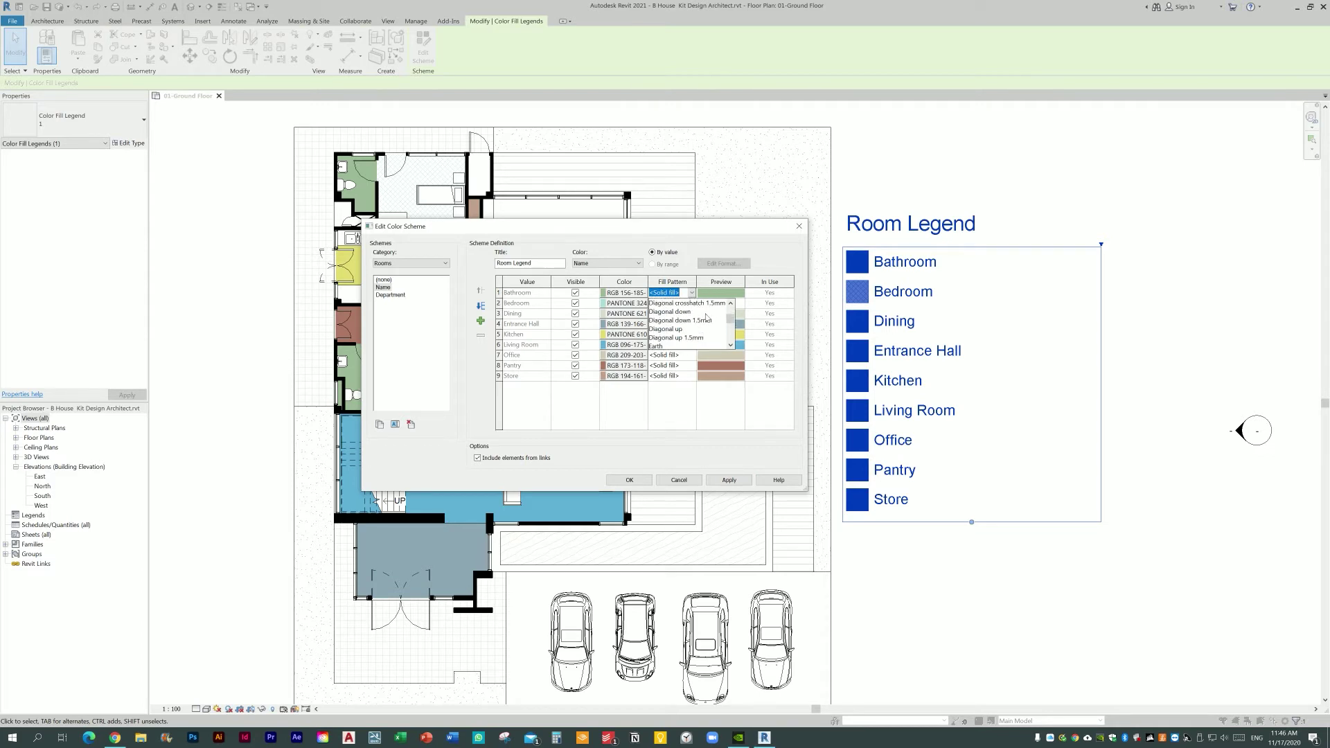
left_click(705, 307)
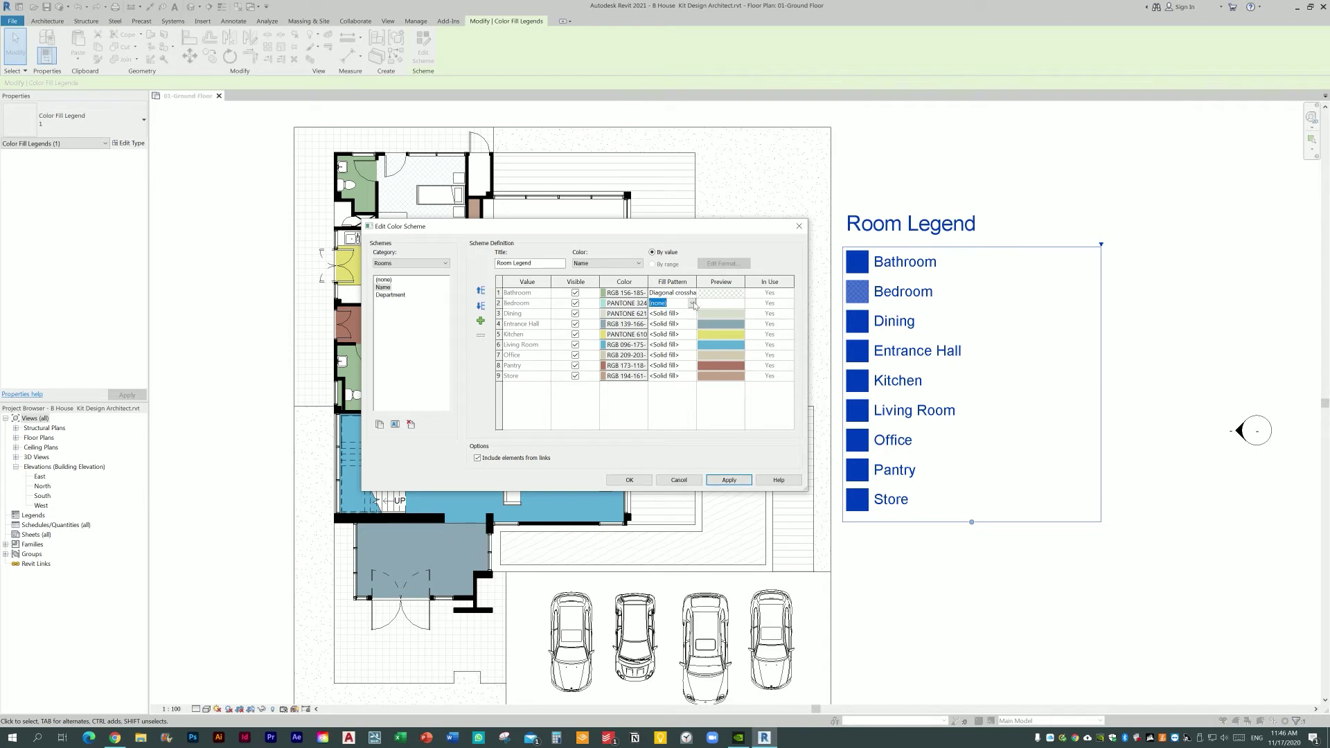
Step: Keep Bedroom on Solid fill and apply the colour scheme changes to the plan
left_click(691, 304)
left_click(692, 323)
left_click(715, 481)
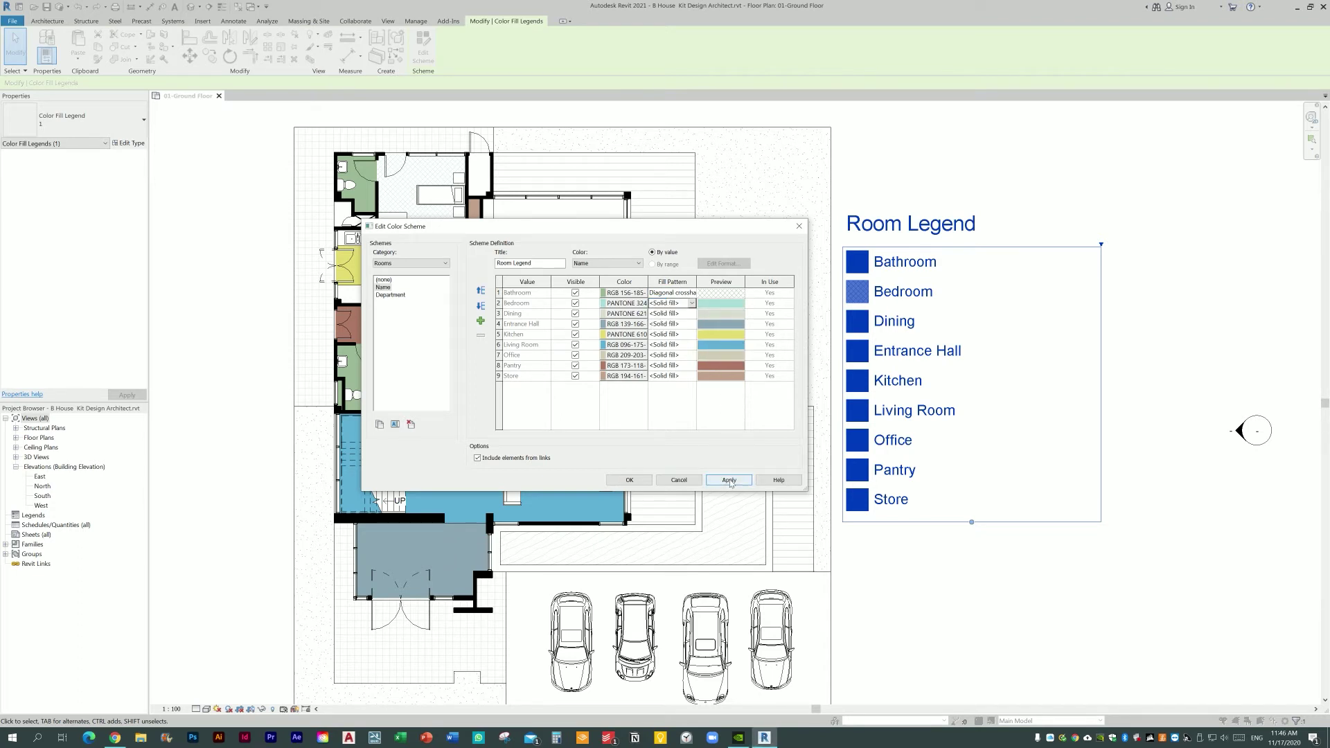
left_click(729, 480)
left_click(629, 480)
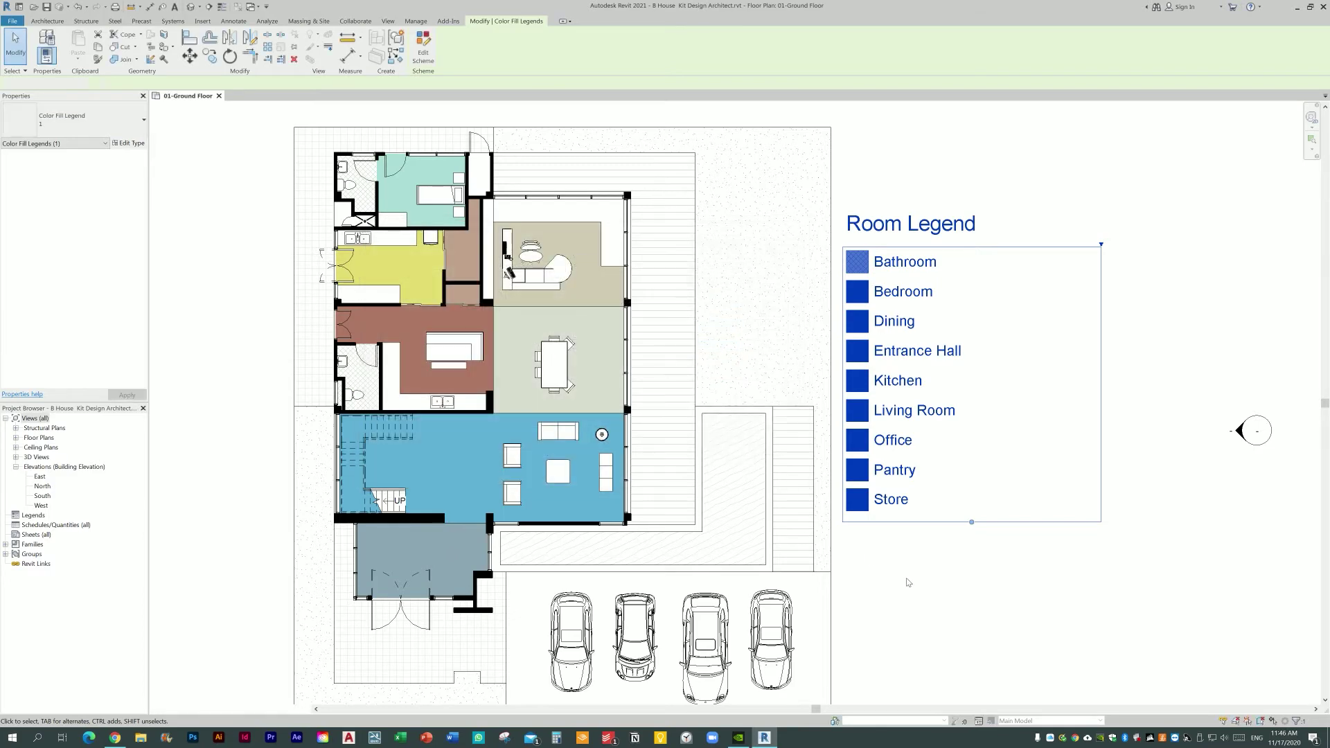
key("Escape")
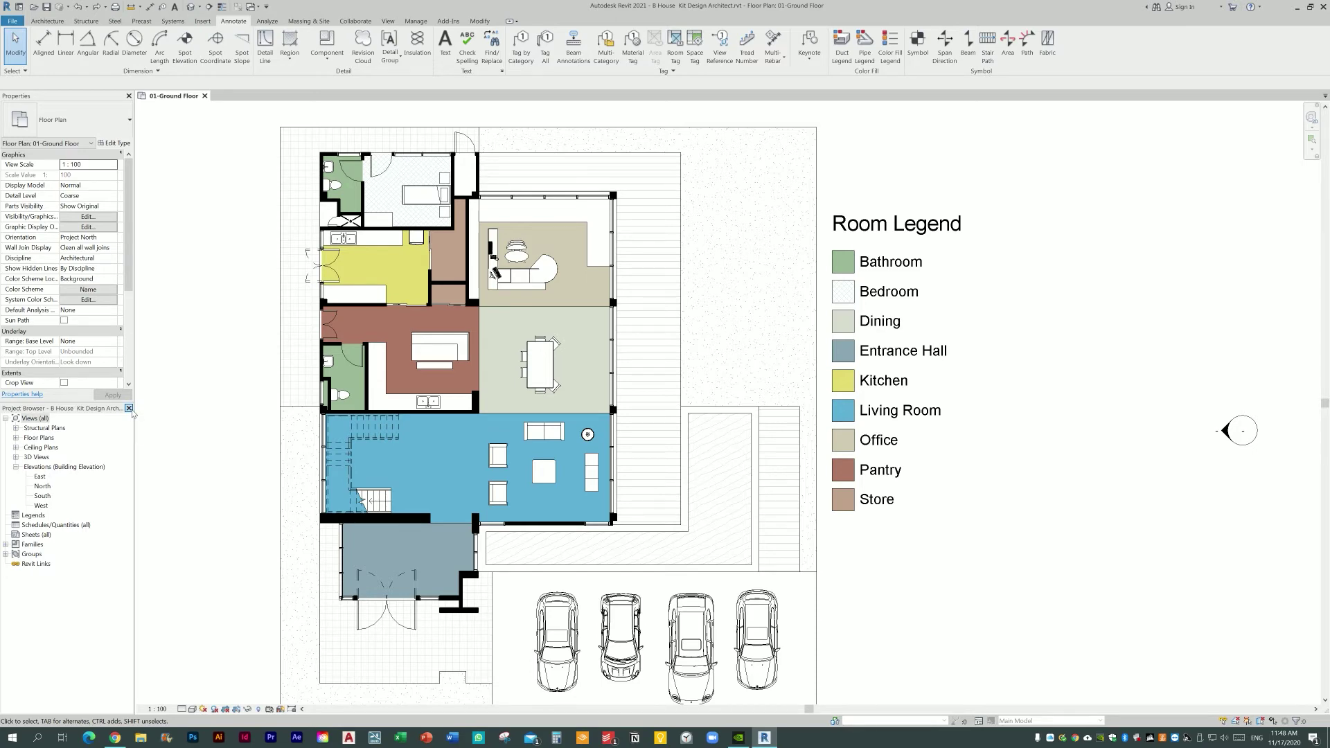
Step: Close the Project Browser and bring up the View tab's User Interface panel list
left_click(129, 409)
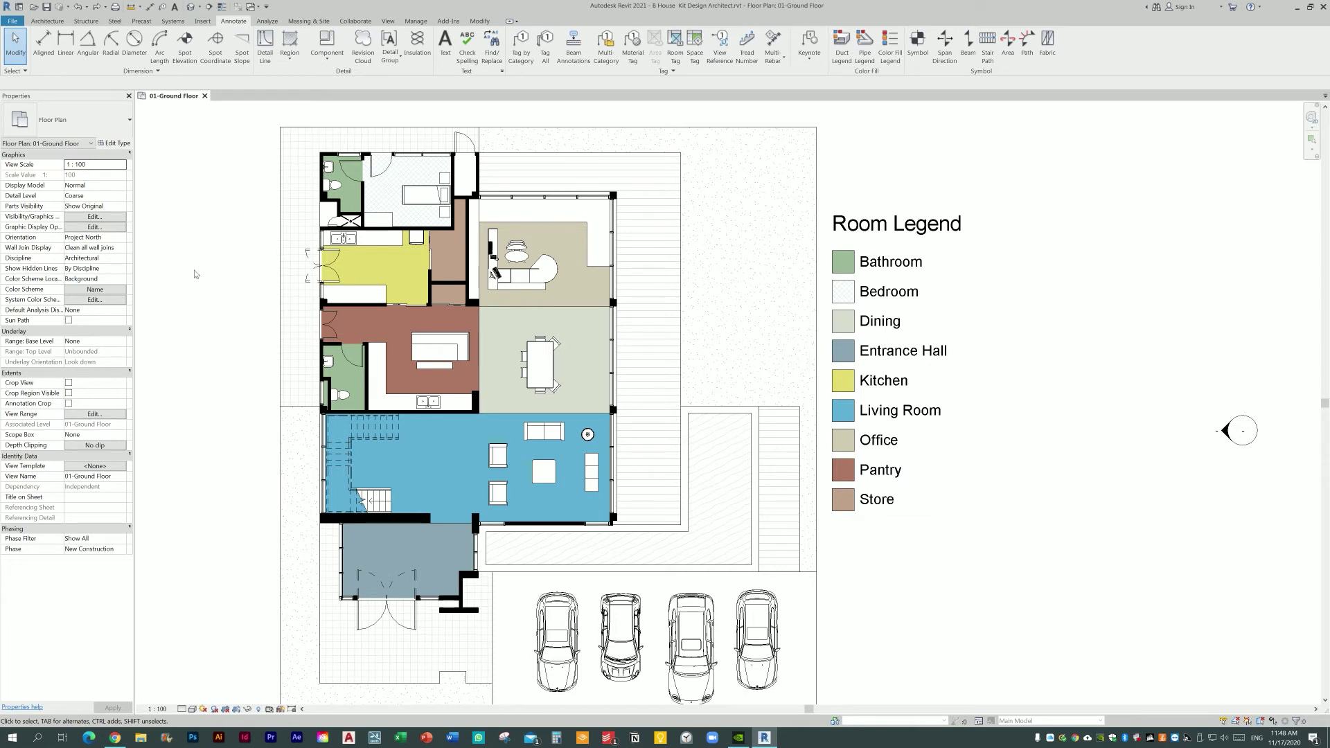
left_click(385, 21)
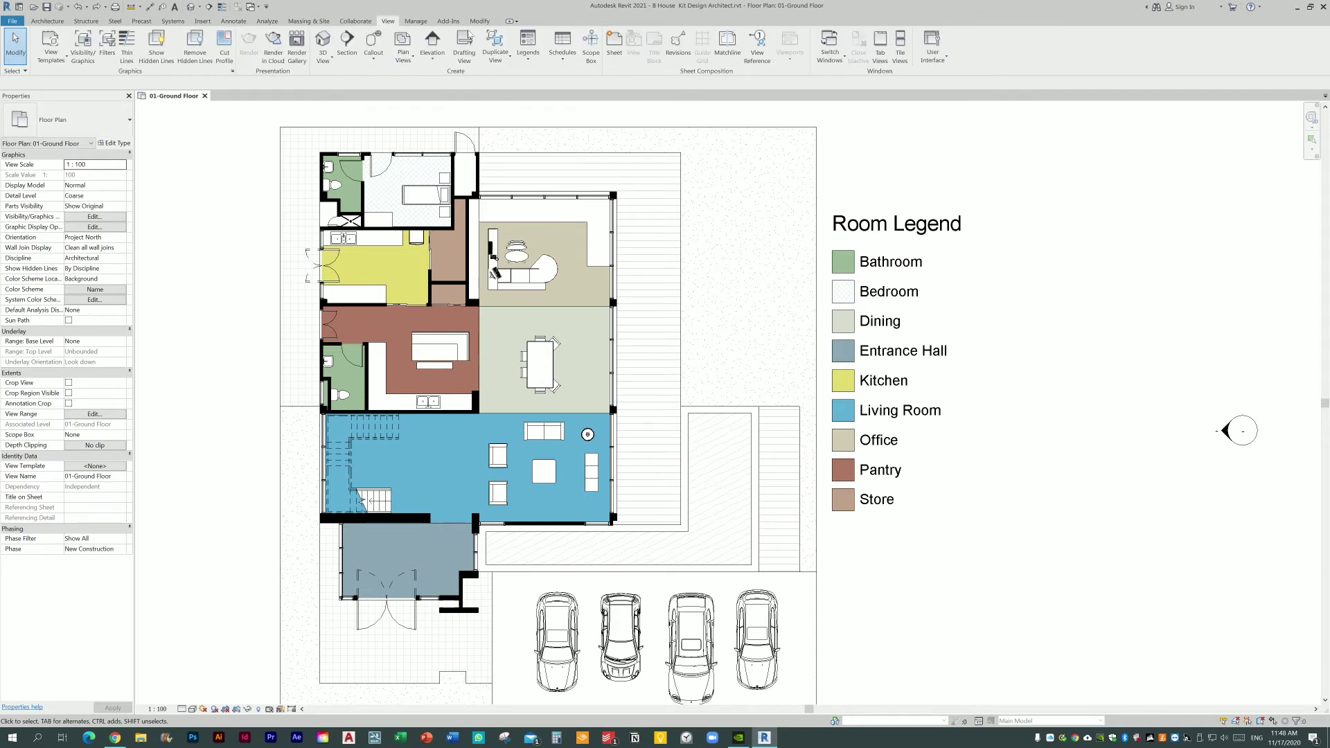
left_click(948, 62)
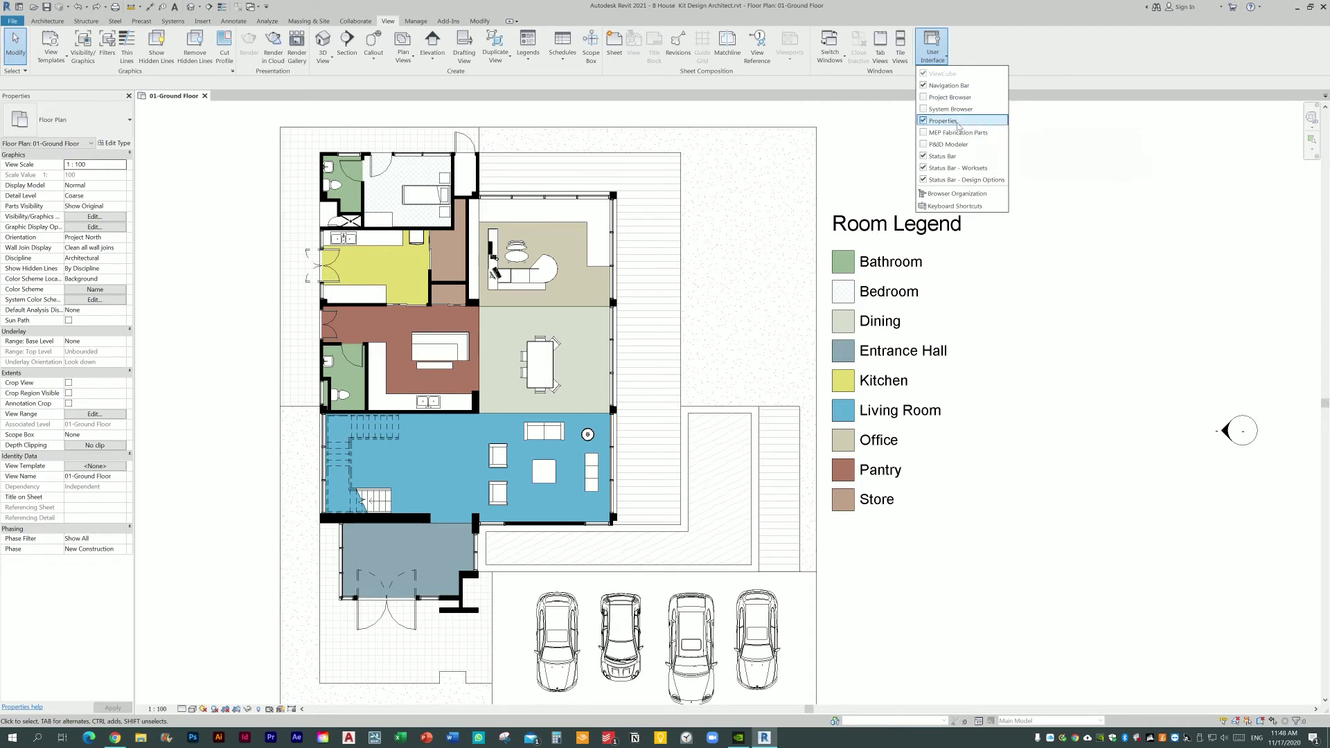
Step: Turn the Project Browser back on from the User Interface list
left_click(950, 97)
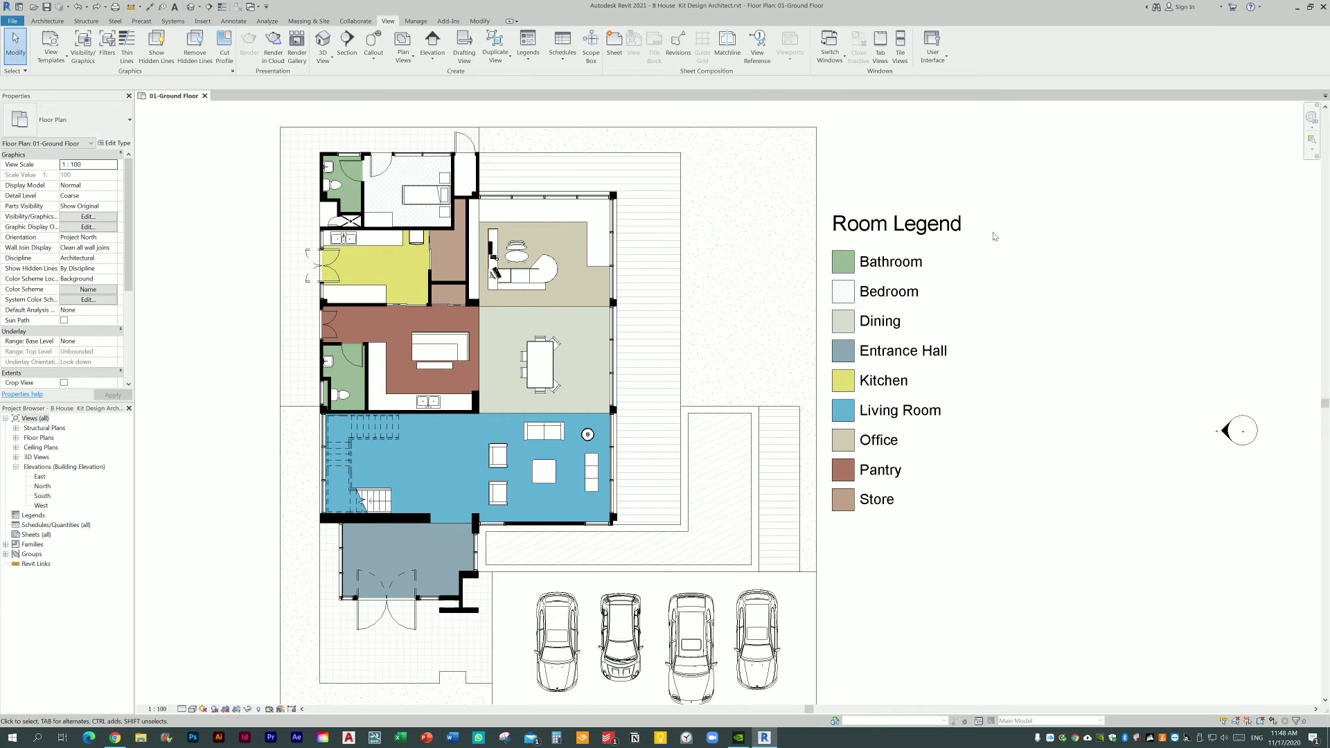
scroll(994, 236, "down", 1)
scroll(994, 236, "down", 1)
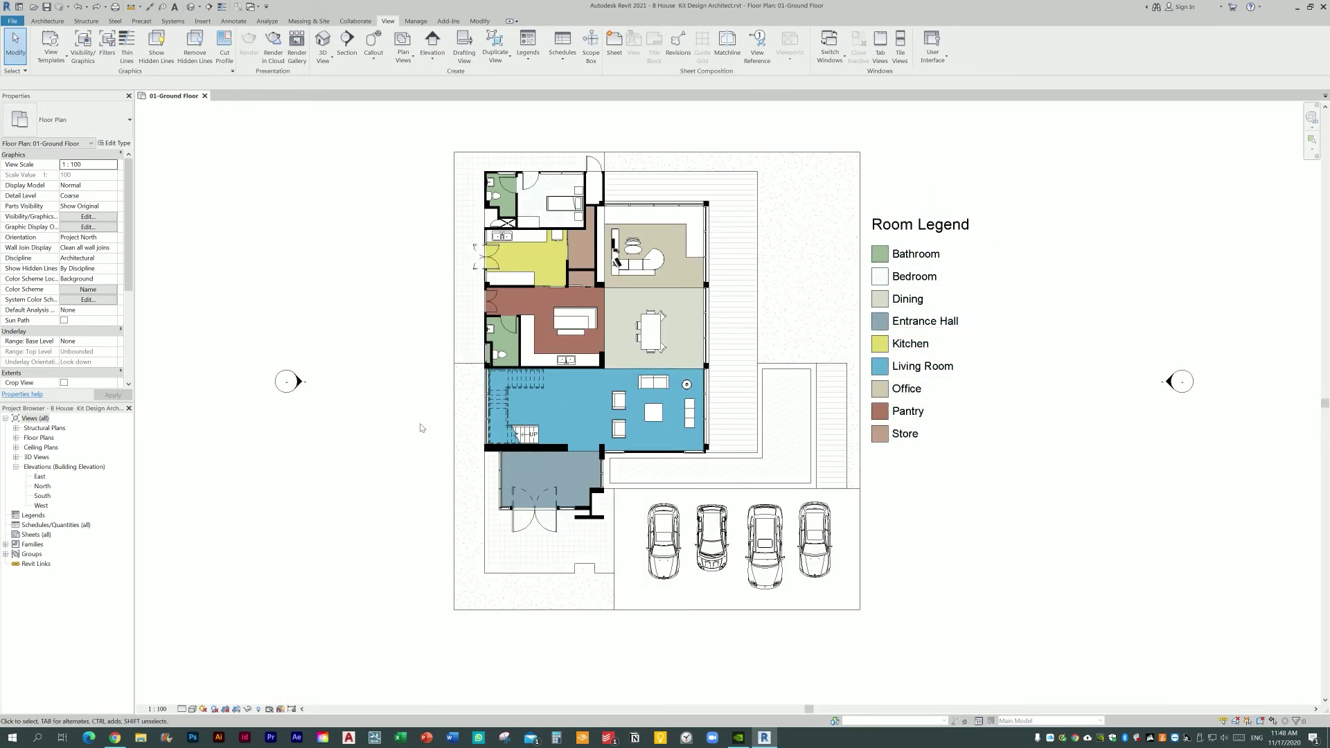
scroll(415, 445, "down", 1)
scroll(416, 444, "up", 1)
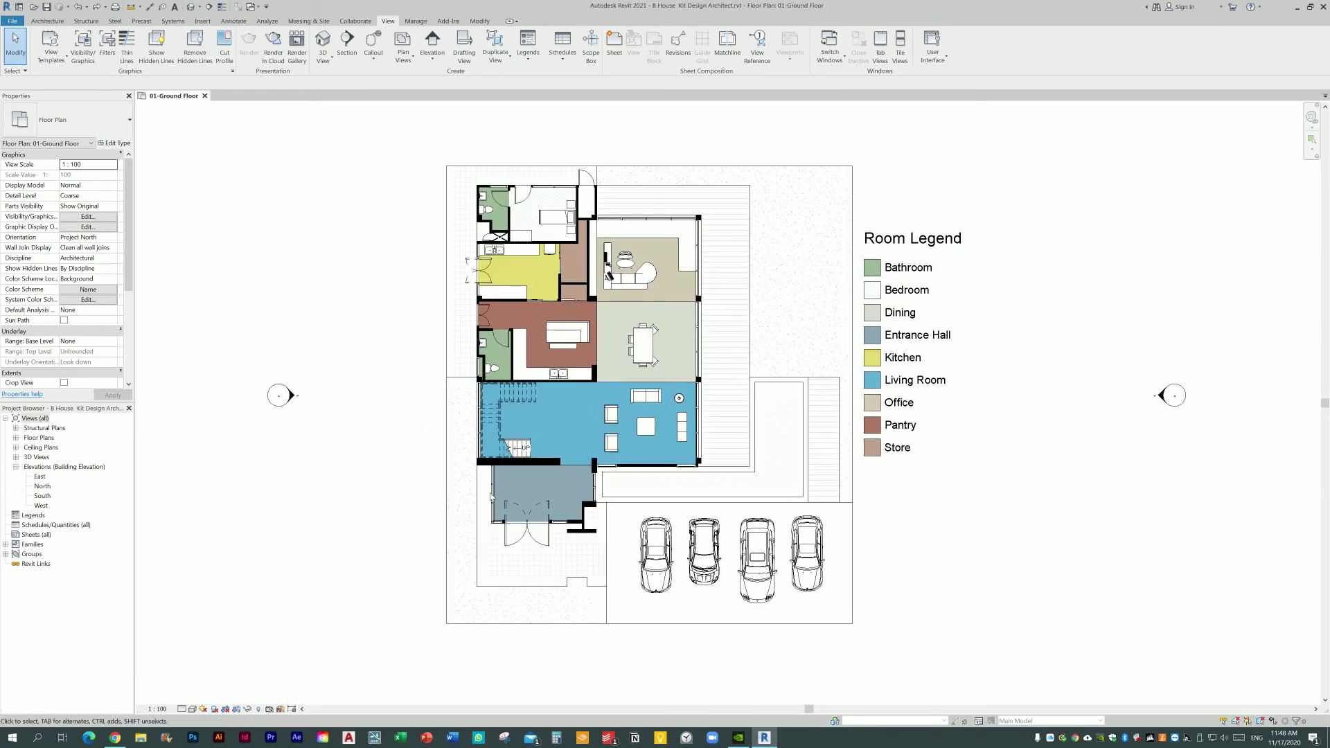
Step: Test selecting the living-room chair, then switch off Select pinned elements
left_click(611, 414)
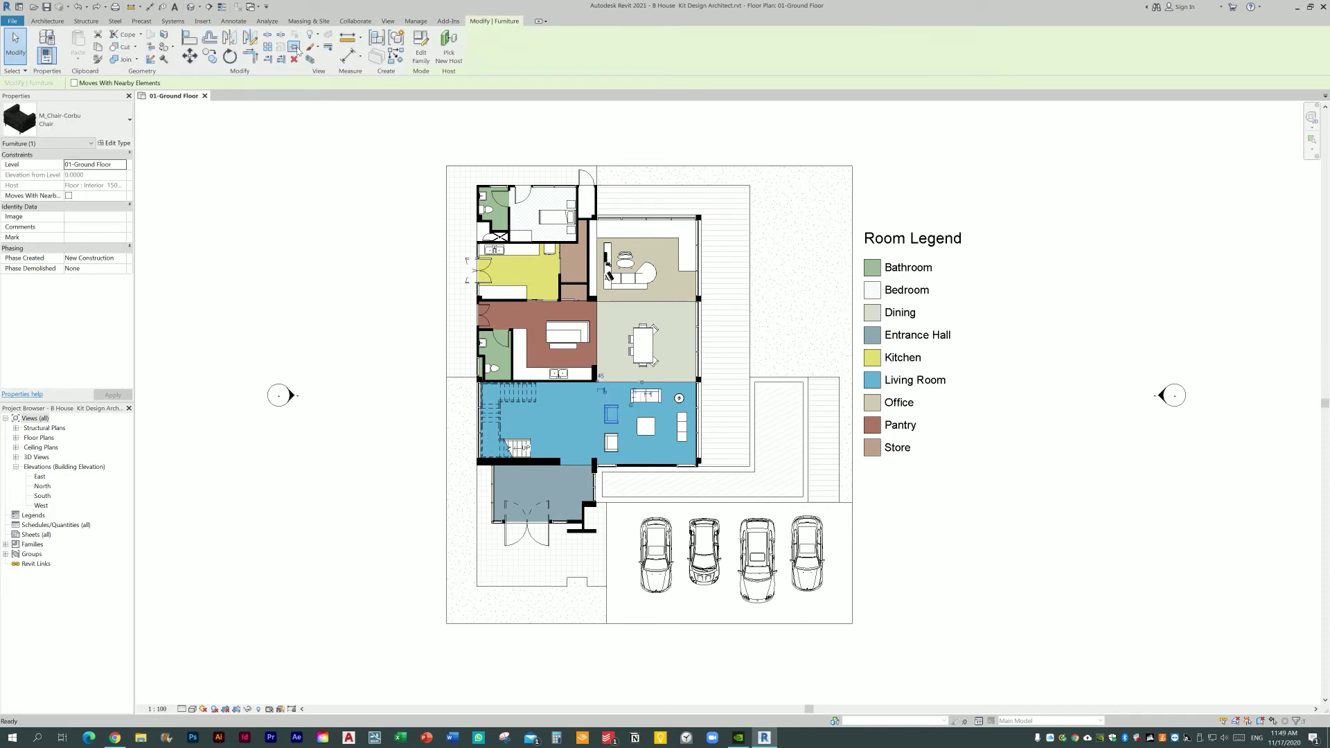
left_click(571, 404)
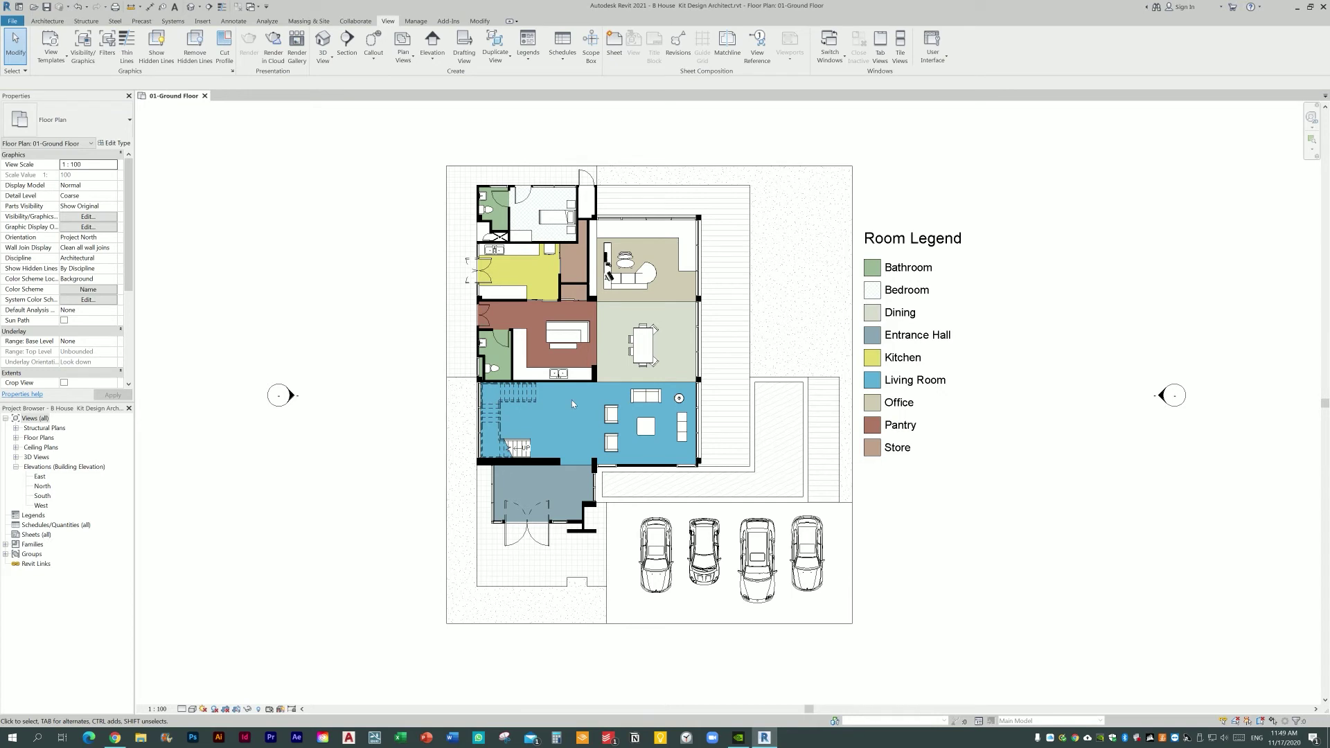
left_click(611, 413)
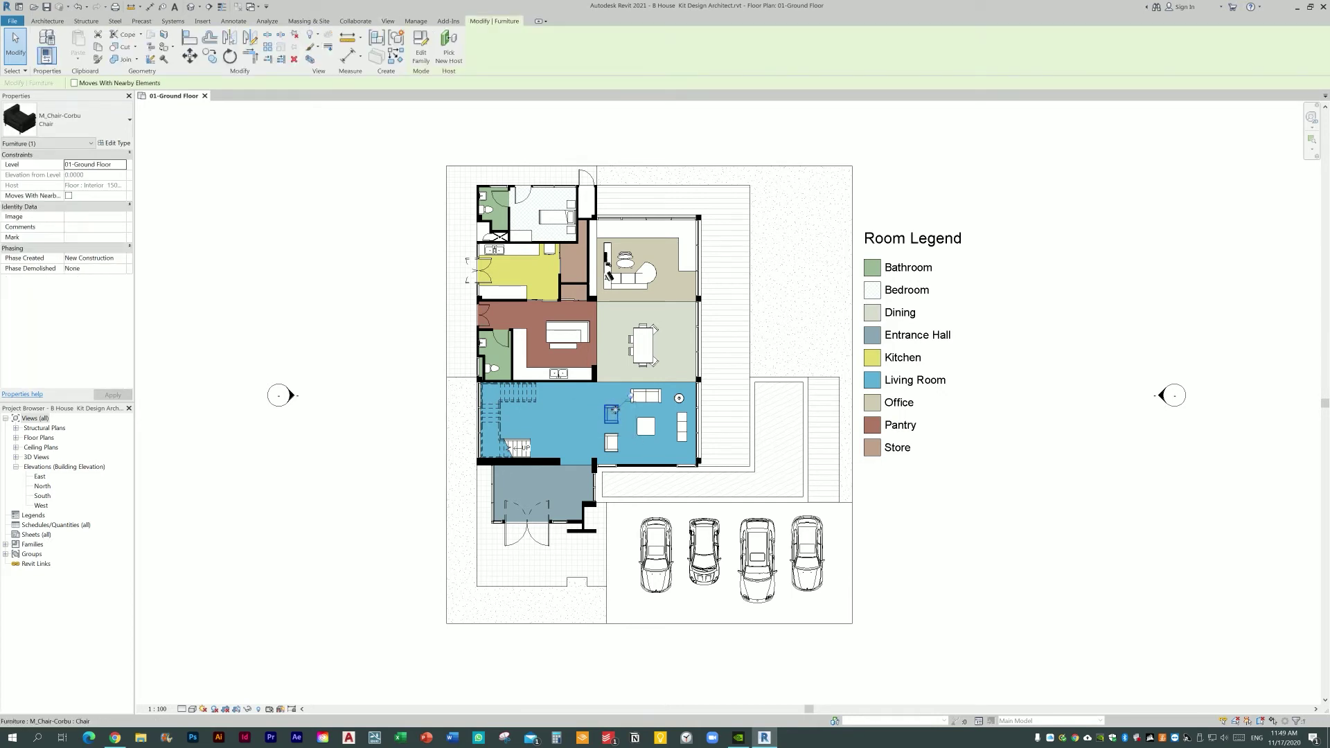
left_click(386, 368)
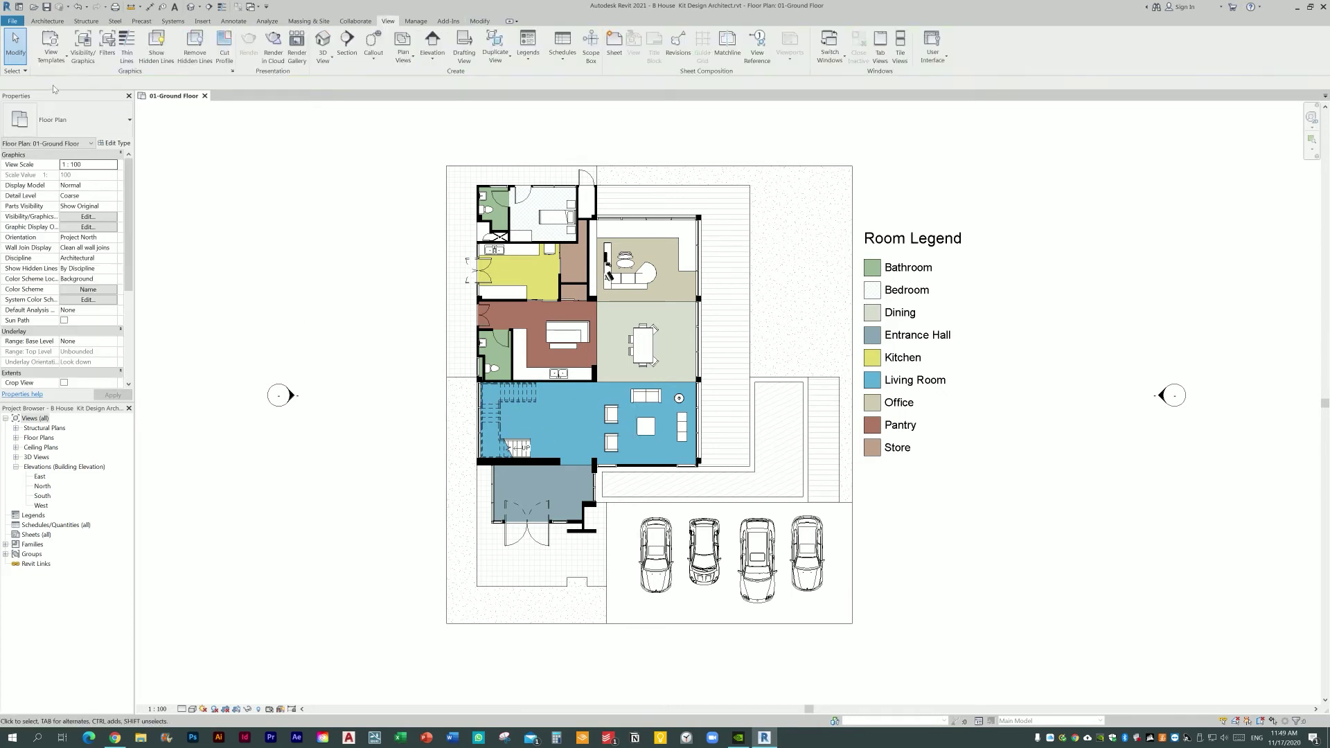
left_click(15, 70)
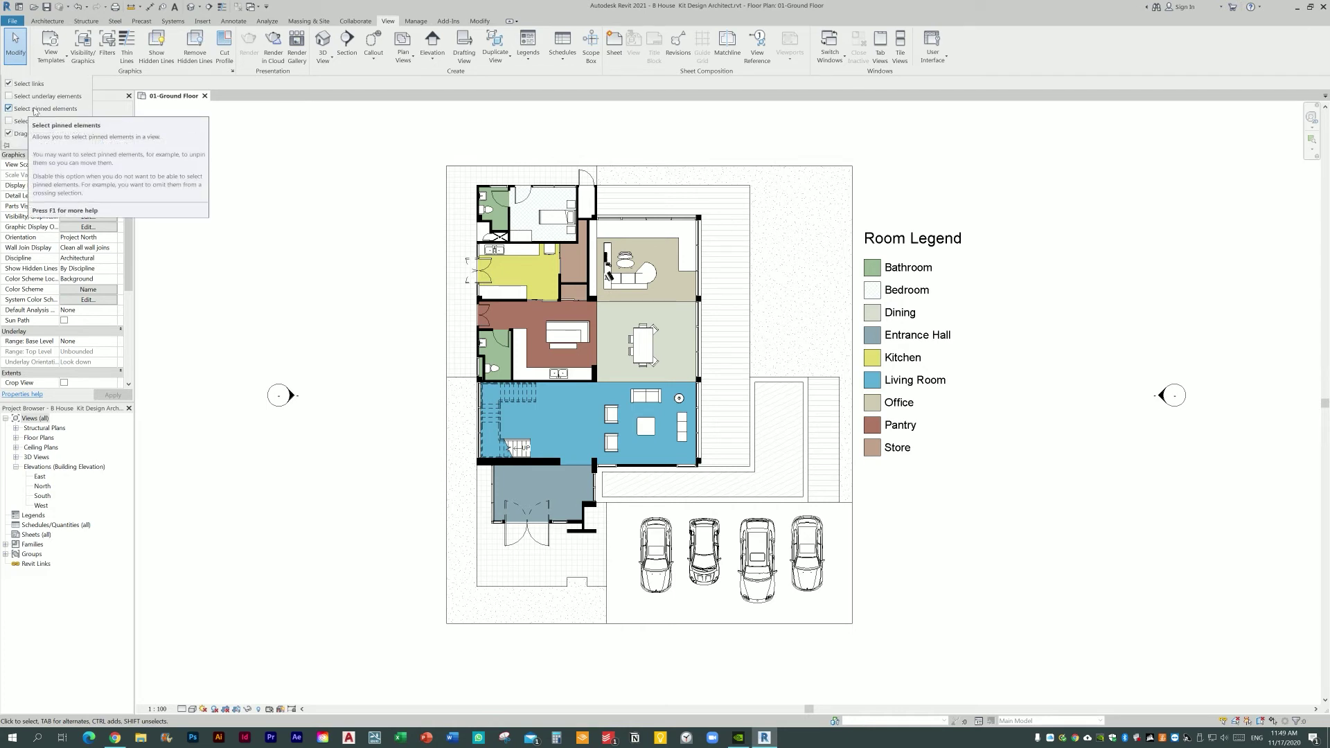
left_click(34, 110)
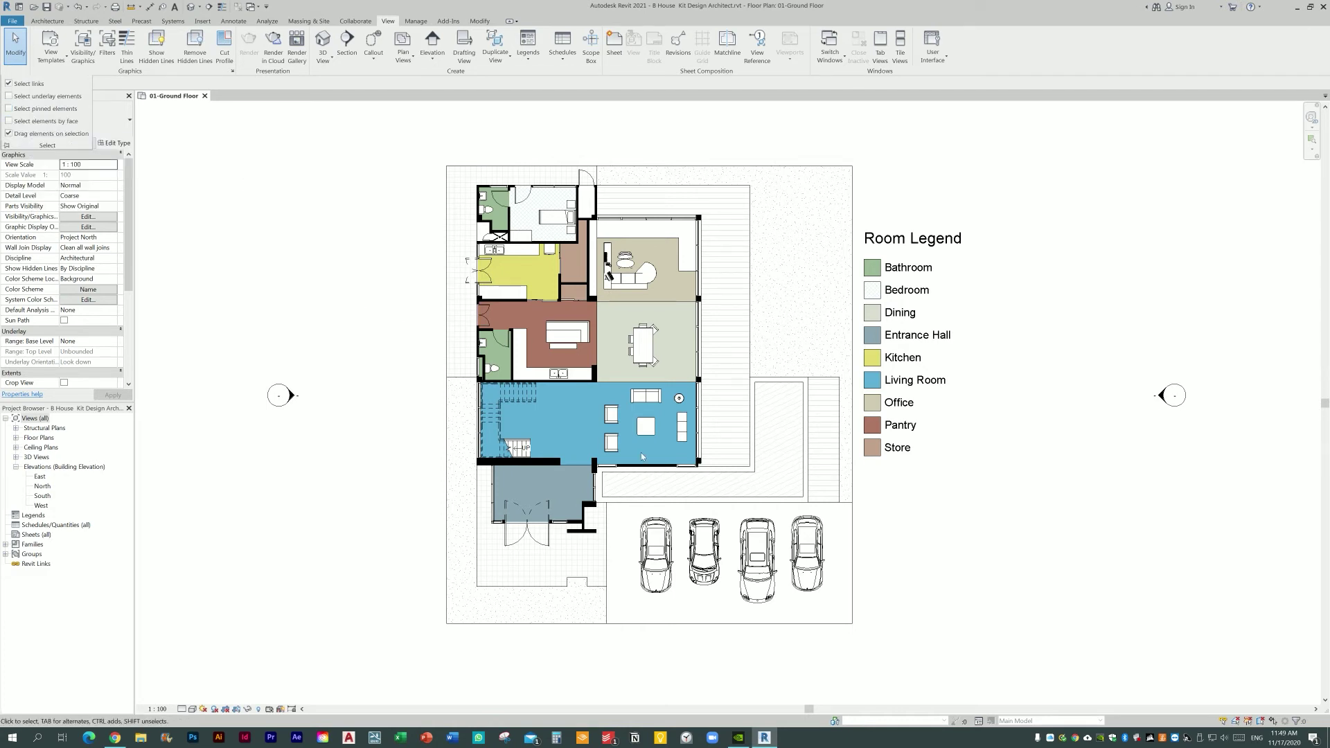
scroll(551, 359, "up", 2)
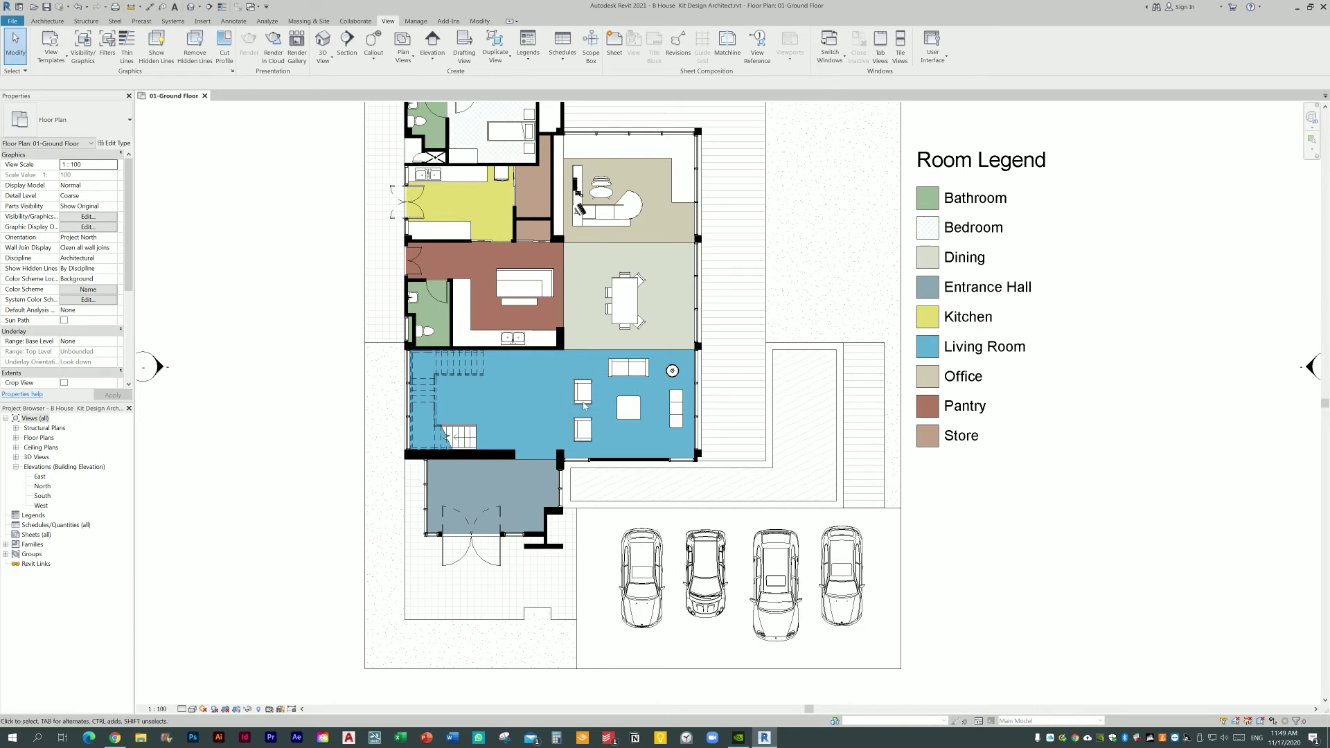
Step: Check selection behaviour on the living-room chair and a driveway car
left_click(14, 71)
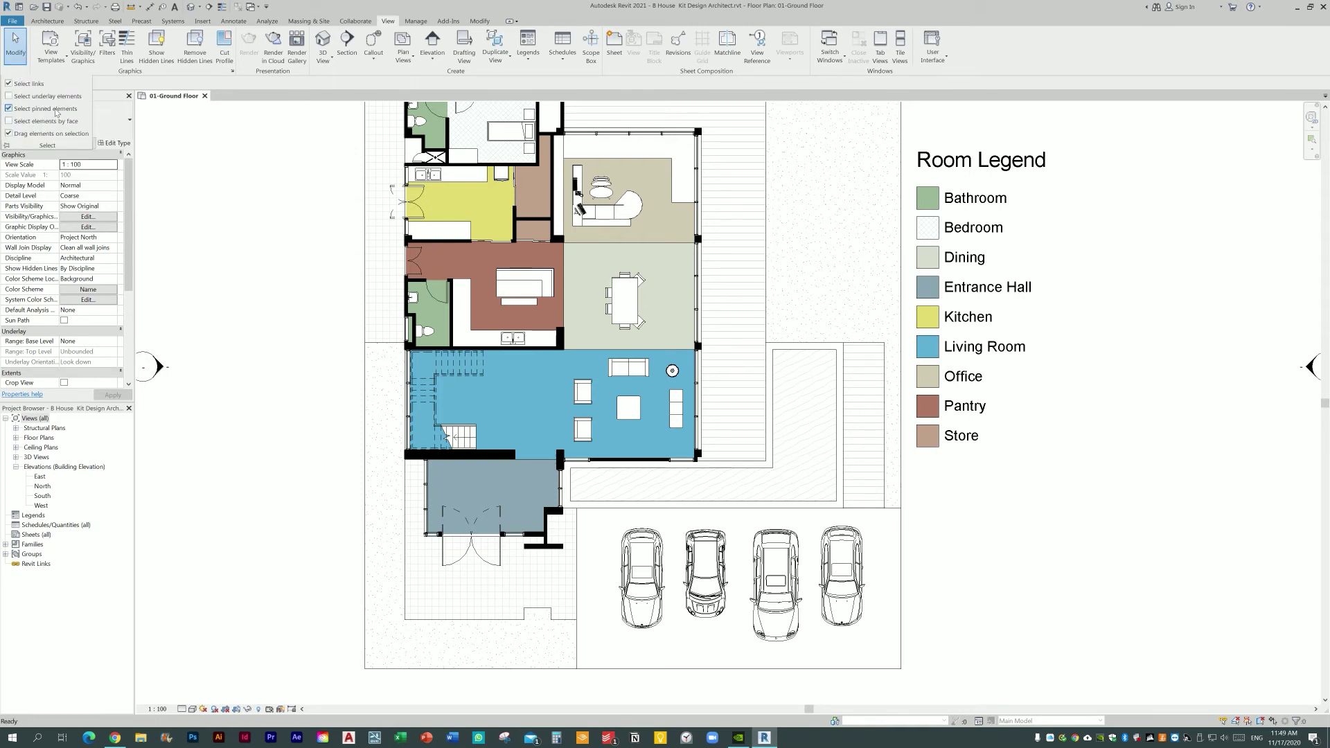
left_click(590, 396)
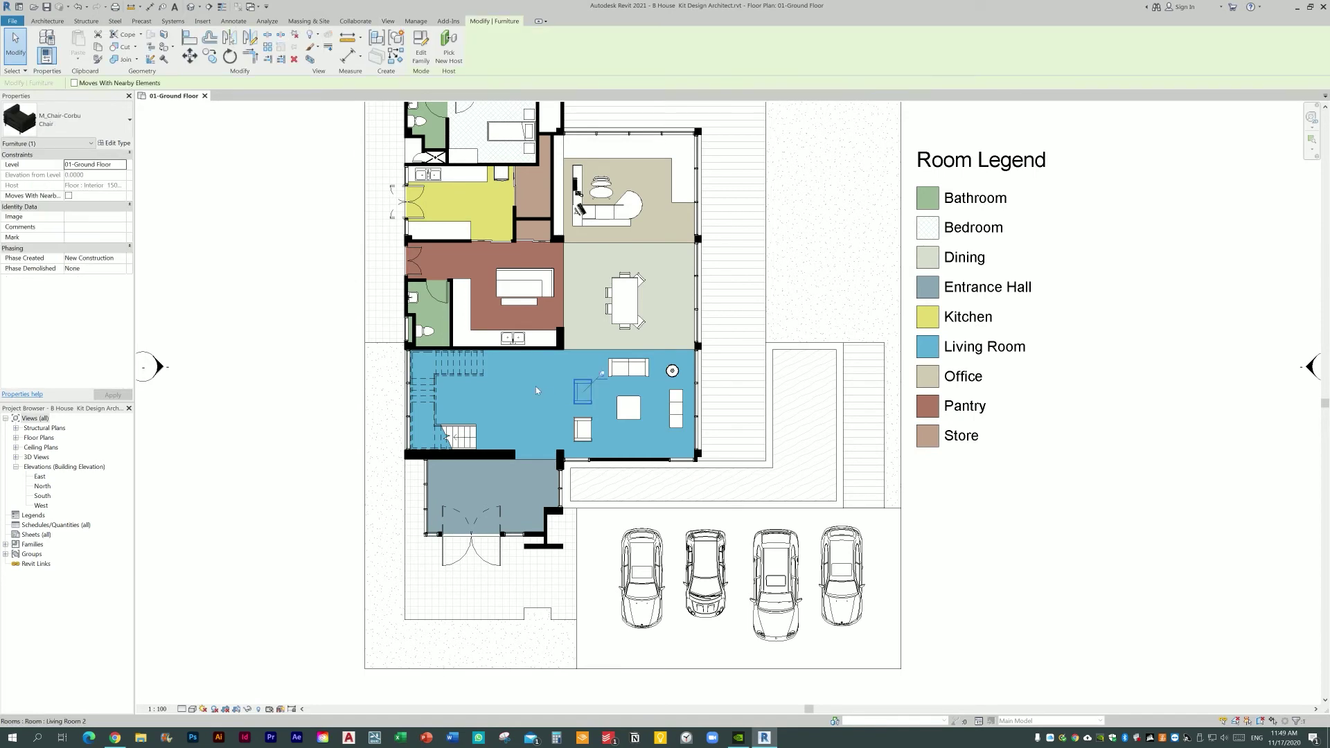
left_click(357, 364)
scroll(563, 503, "down", 1)
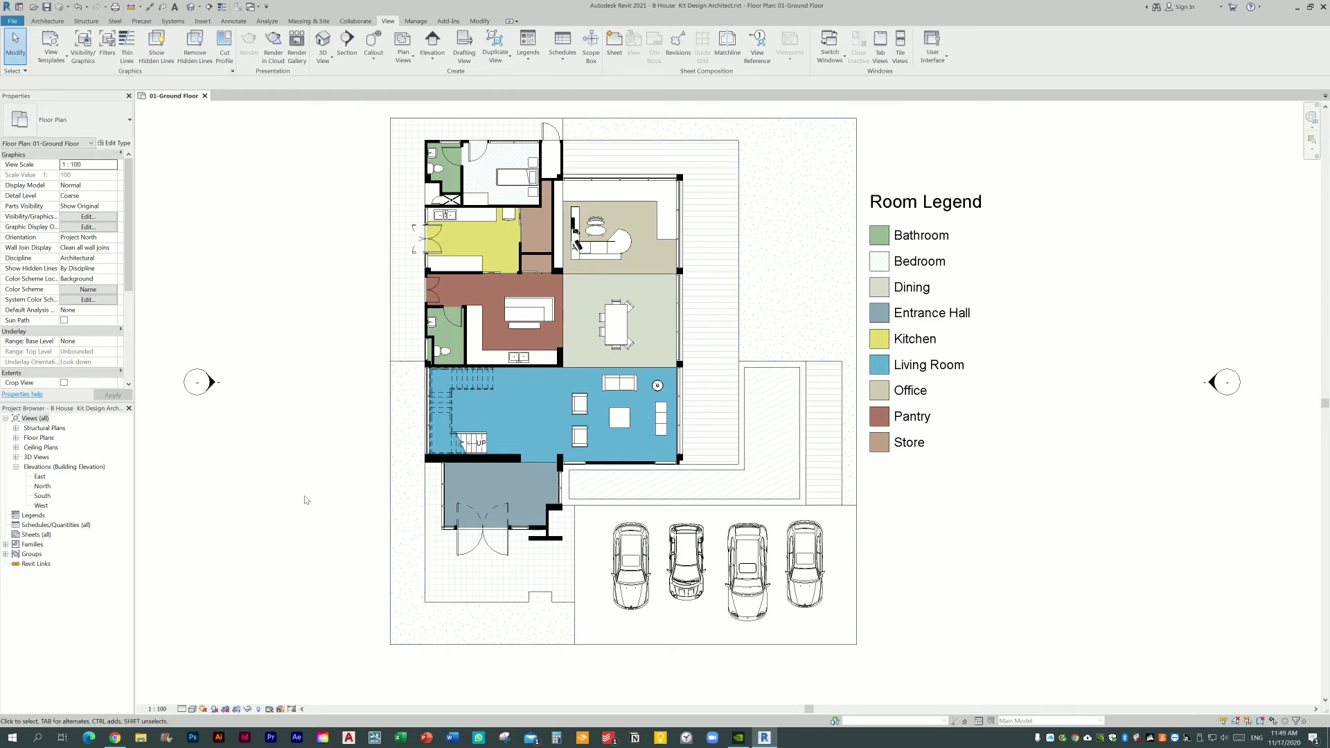
left_click(746, 575)
left_click(911, 671)
Step: Check selection behaviour on the curtain wall beside the stairs
left_click(19, 71)
left_click(428, 439)
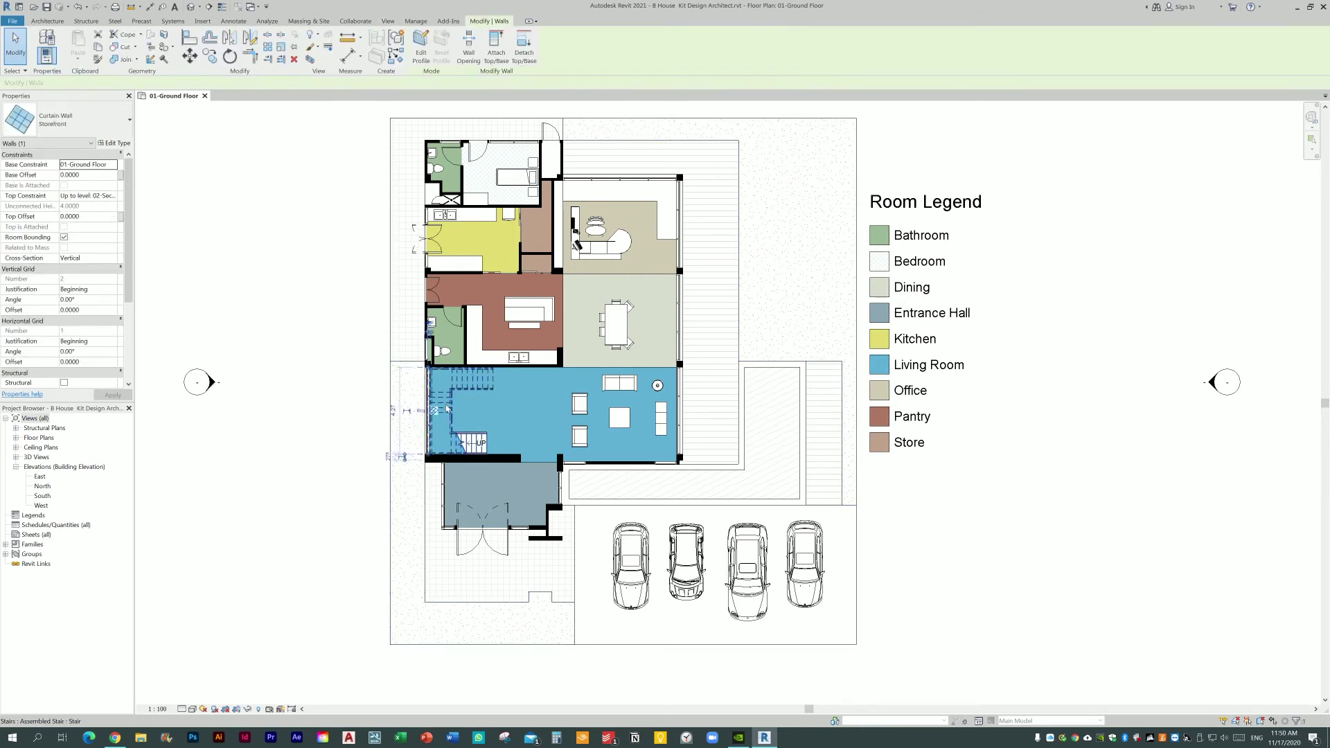
scroll(430, 446, "up", 3)
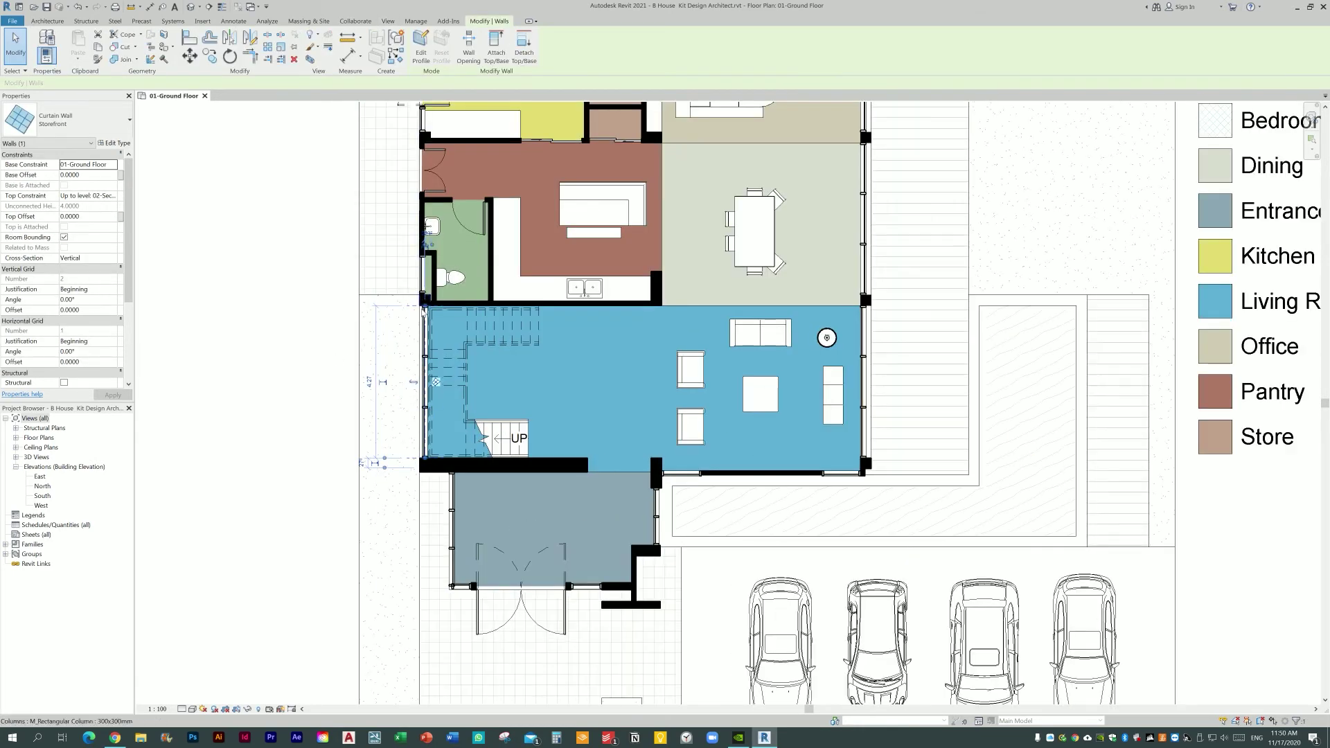
key("Escape")
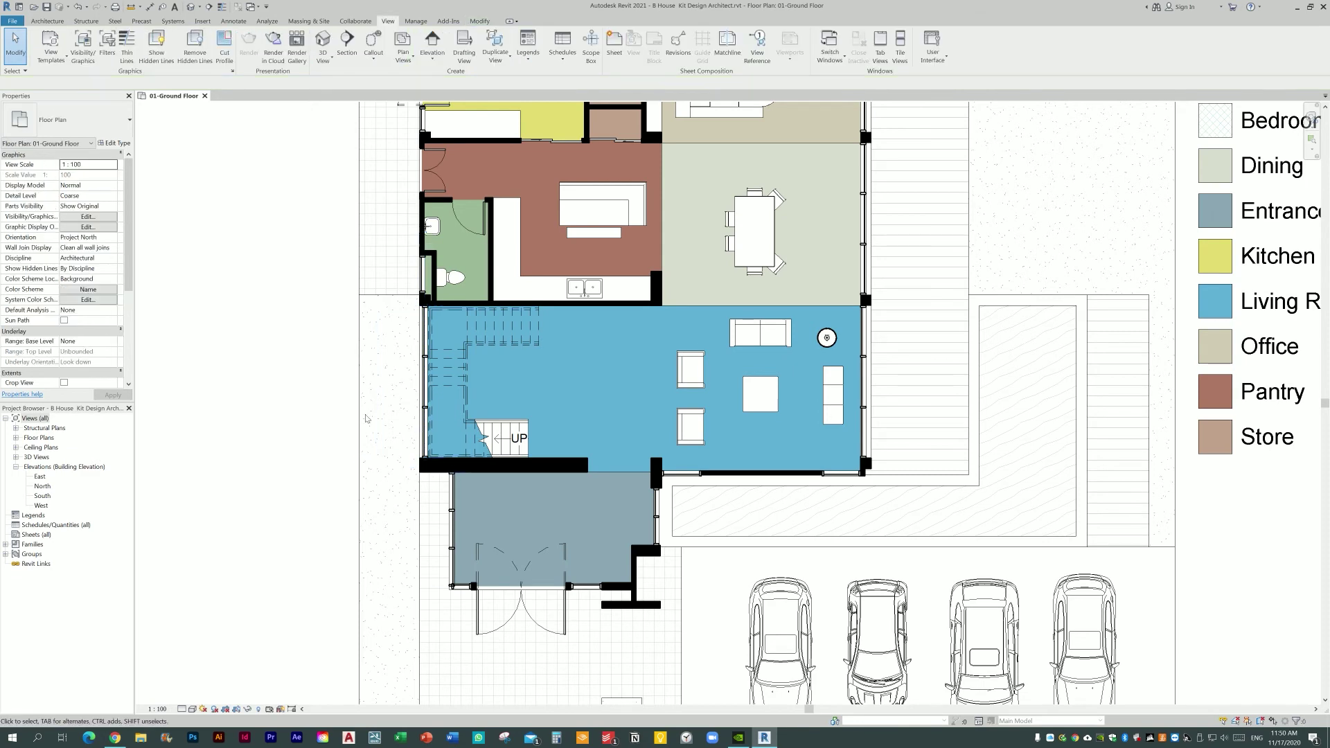
scroll(392, 443, "down", 1)
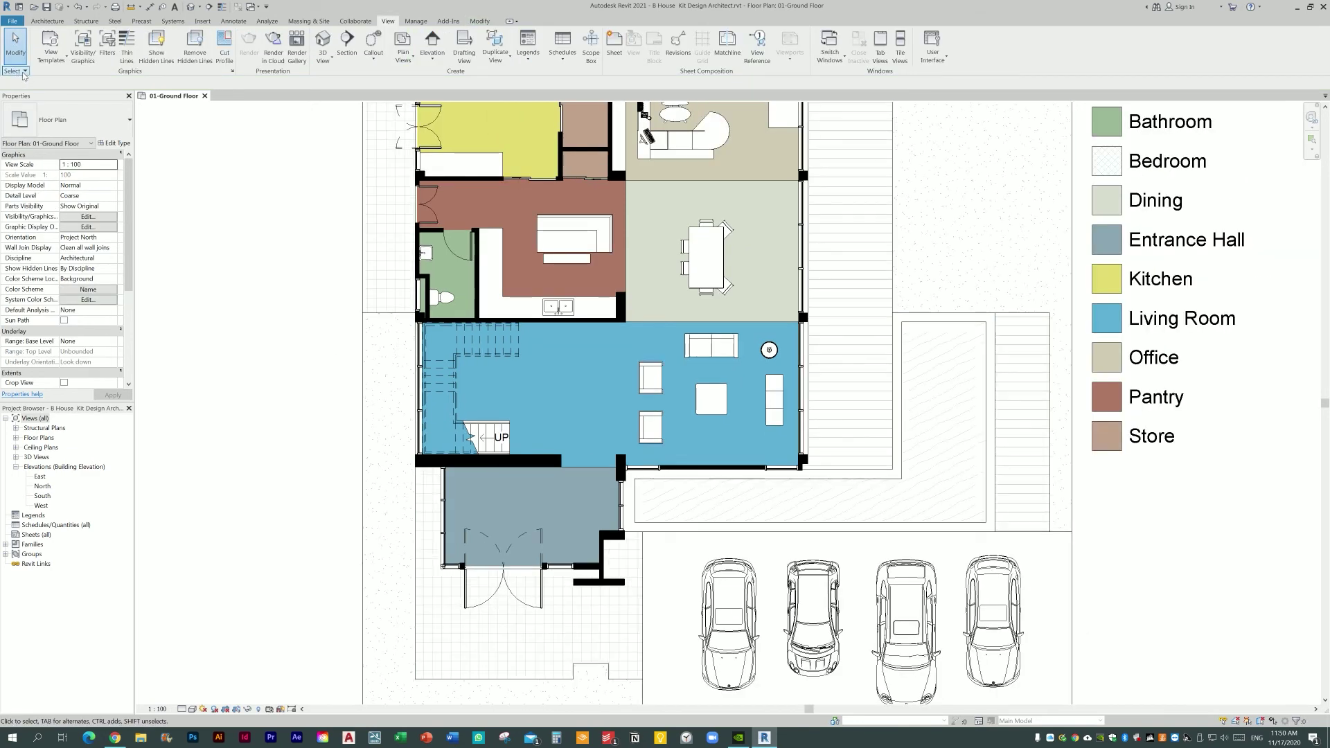
left_click(24, 72)
Step: Bring the whole plan and legend into view and select Schedules/Quantities in the Project Browser
scroll(388, 430, "down", 1)
scroll(360, 415, "down", 1)
middle_click_drag(325, 391, 342, 437)
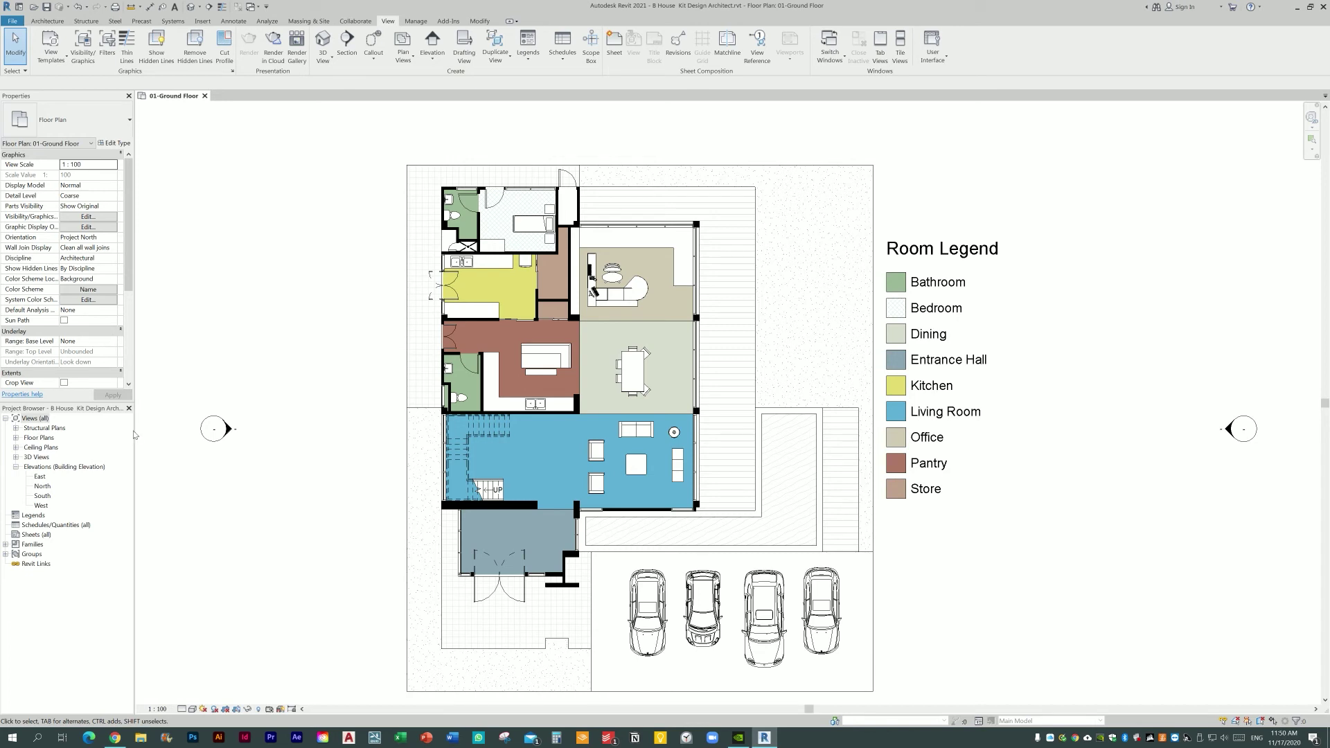
left_click(38, 526)
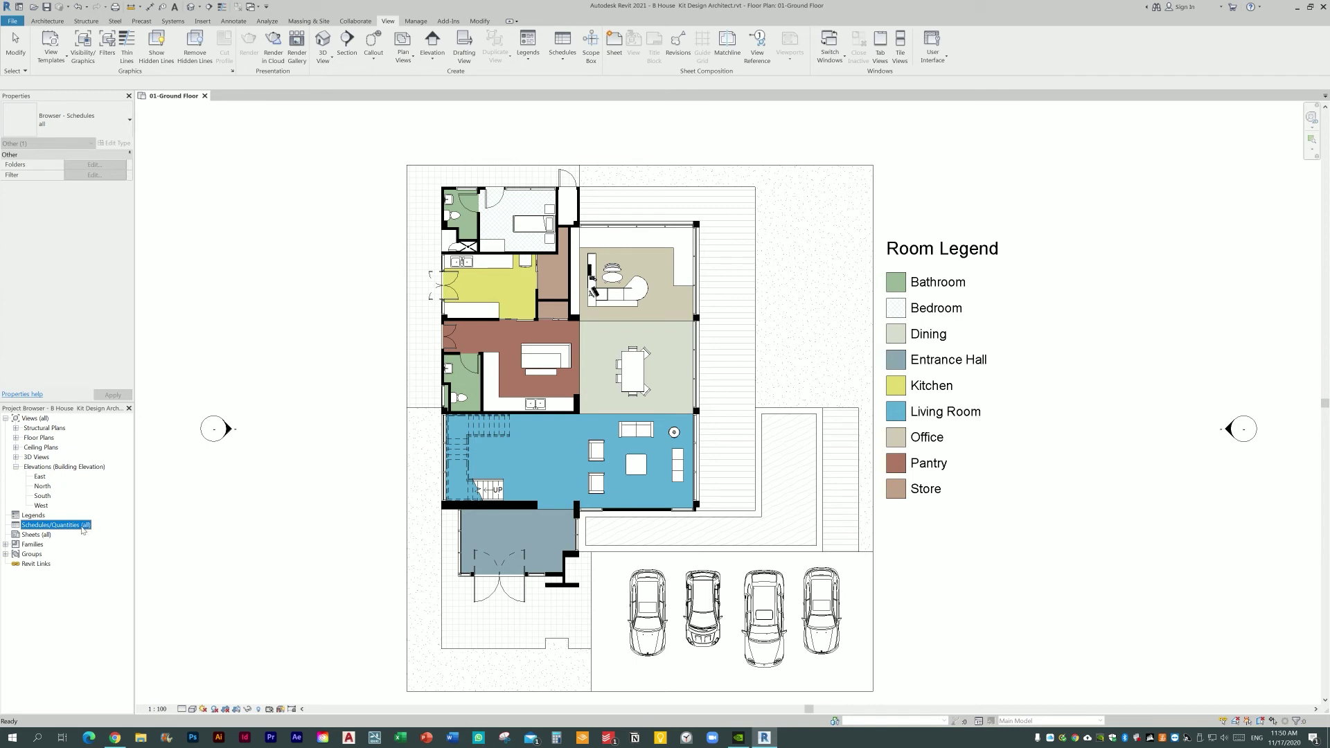
Step: Start a new Schedule/Quantities table from the View tab
right_click(82, 529)
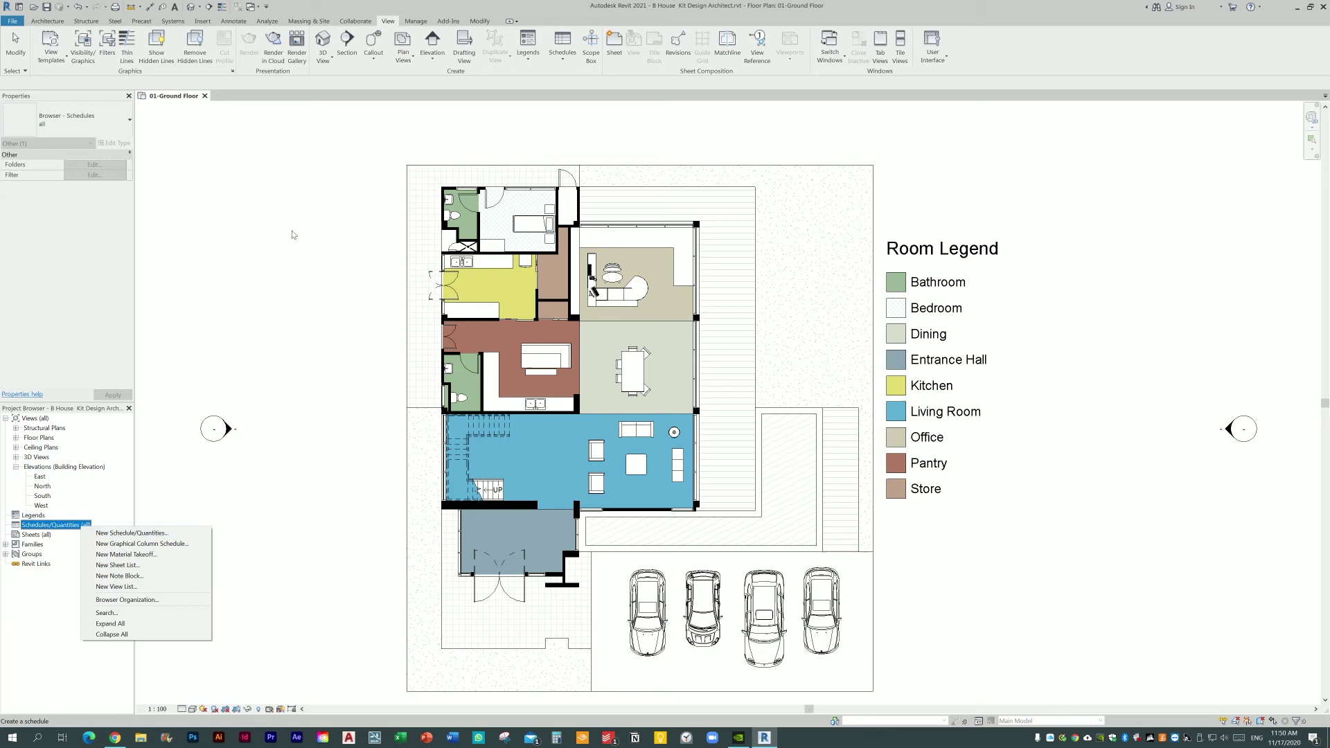
left_click(327, 206)
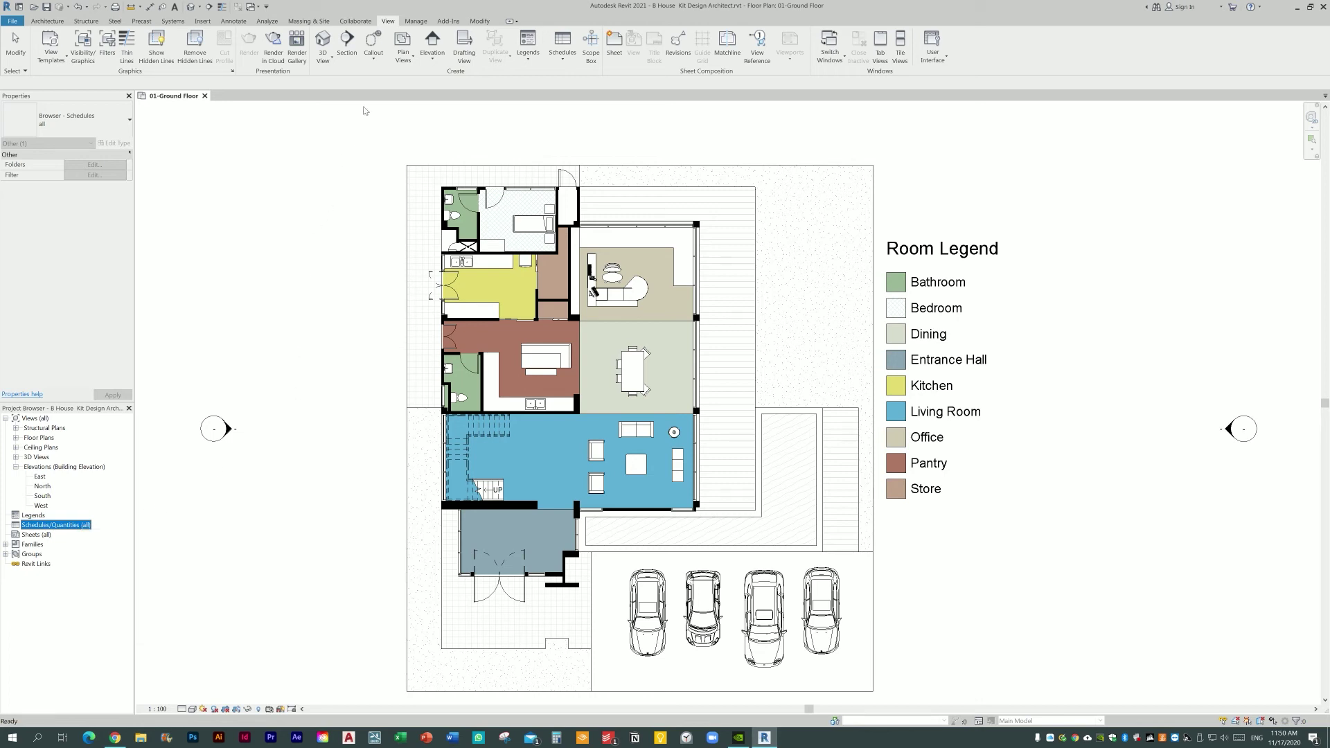
left_click(391, 22)
left_click(562, 46)
left_click(566, 77)
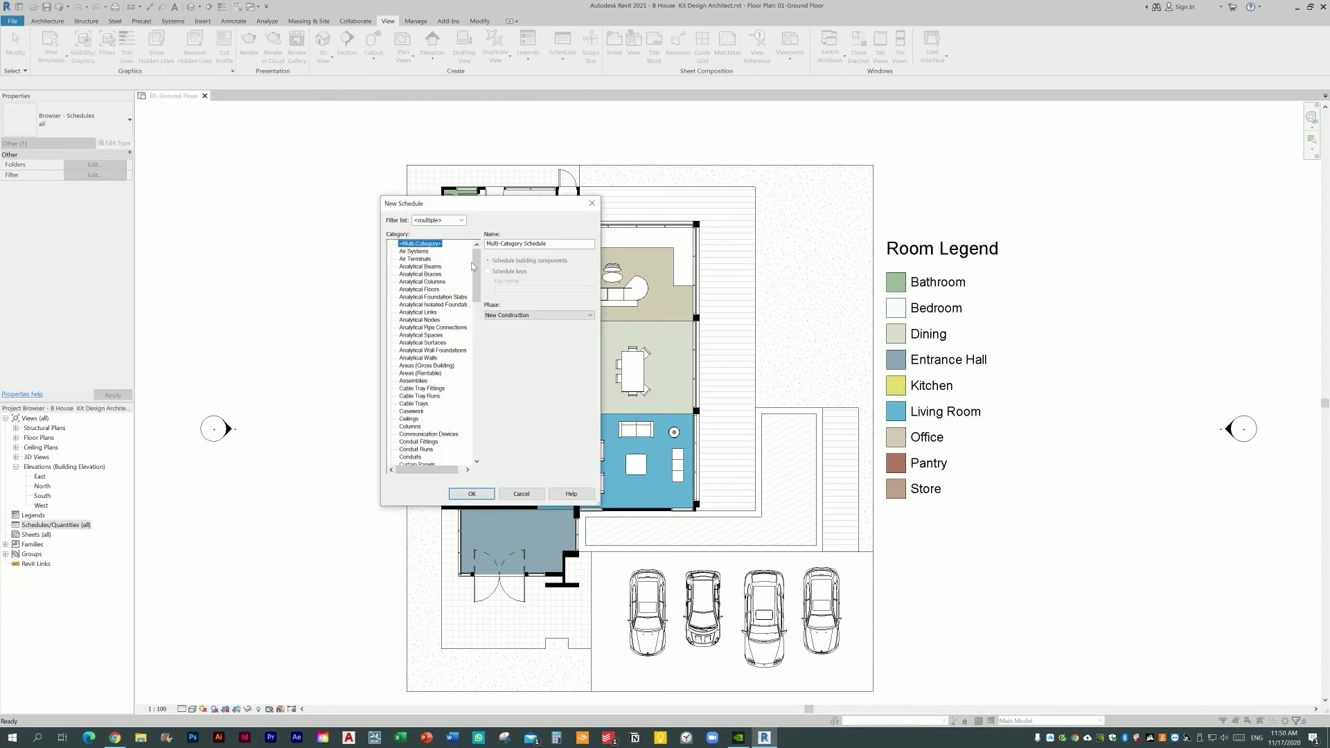
Step: Choose Rooms as the new schedule's category
left_click_drag(476, 272, 479, 285)
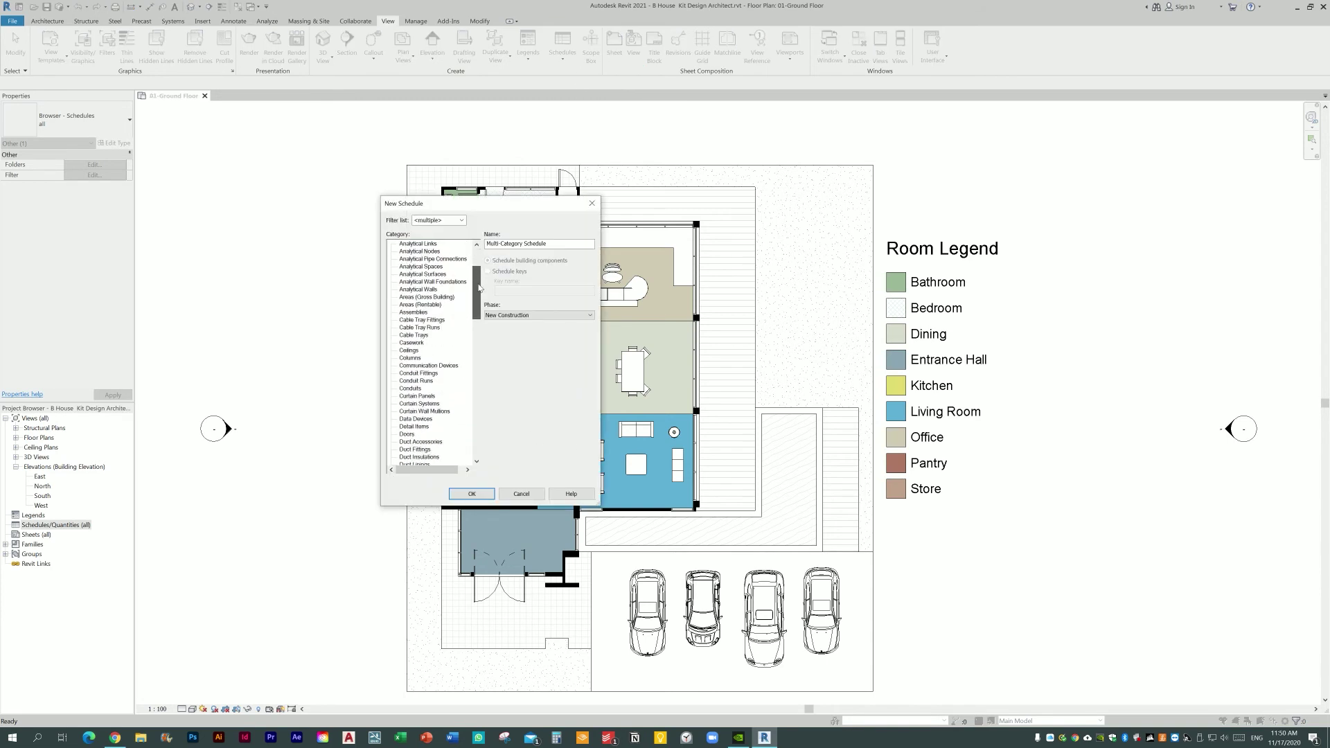
mouse_move(478, 285)
left_mouse_down()
mouse_move(475, 398)
mouse_move(477, 258)
left_mouse_up()
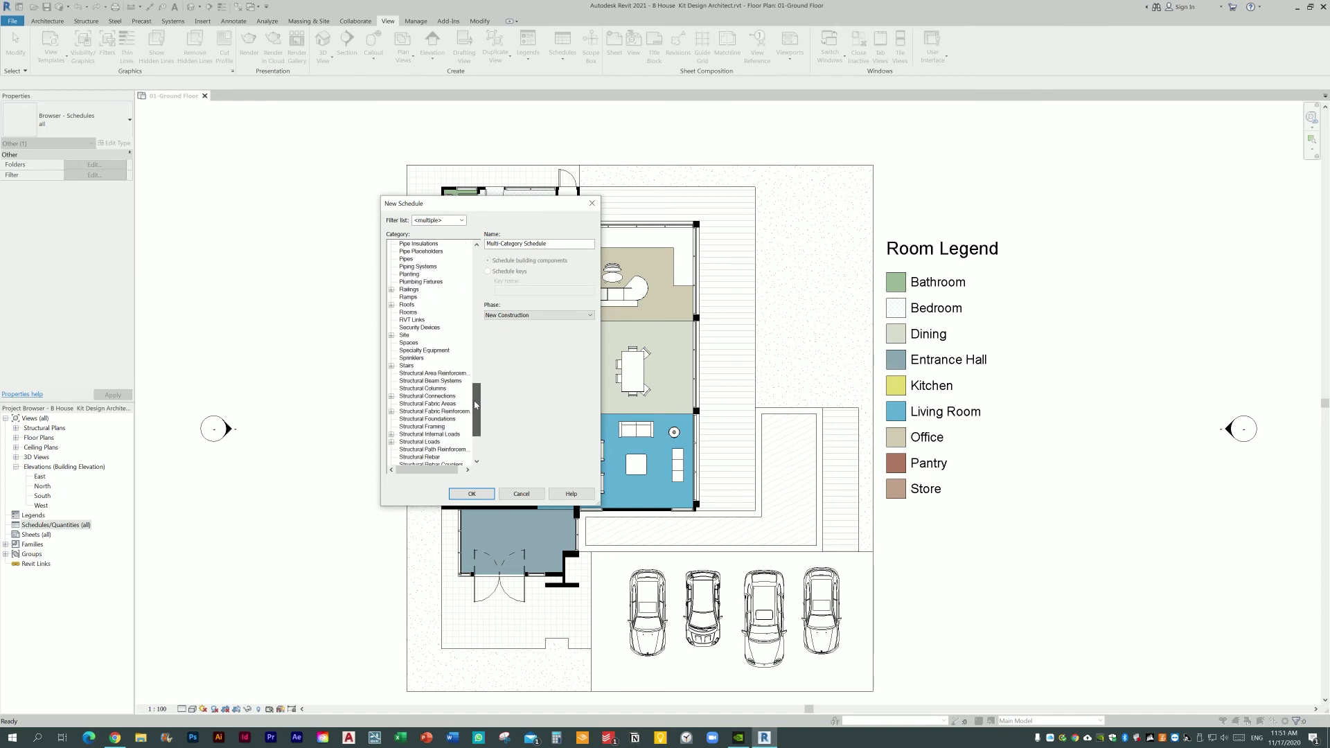
left_click(420, 313)
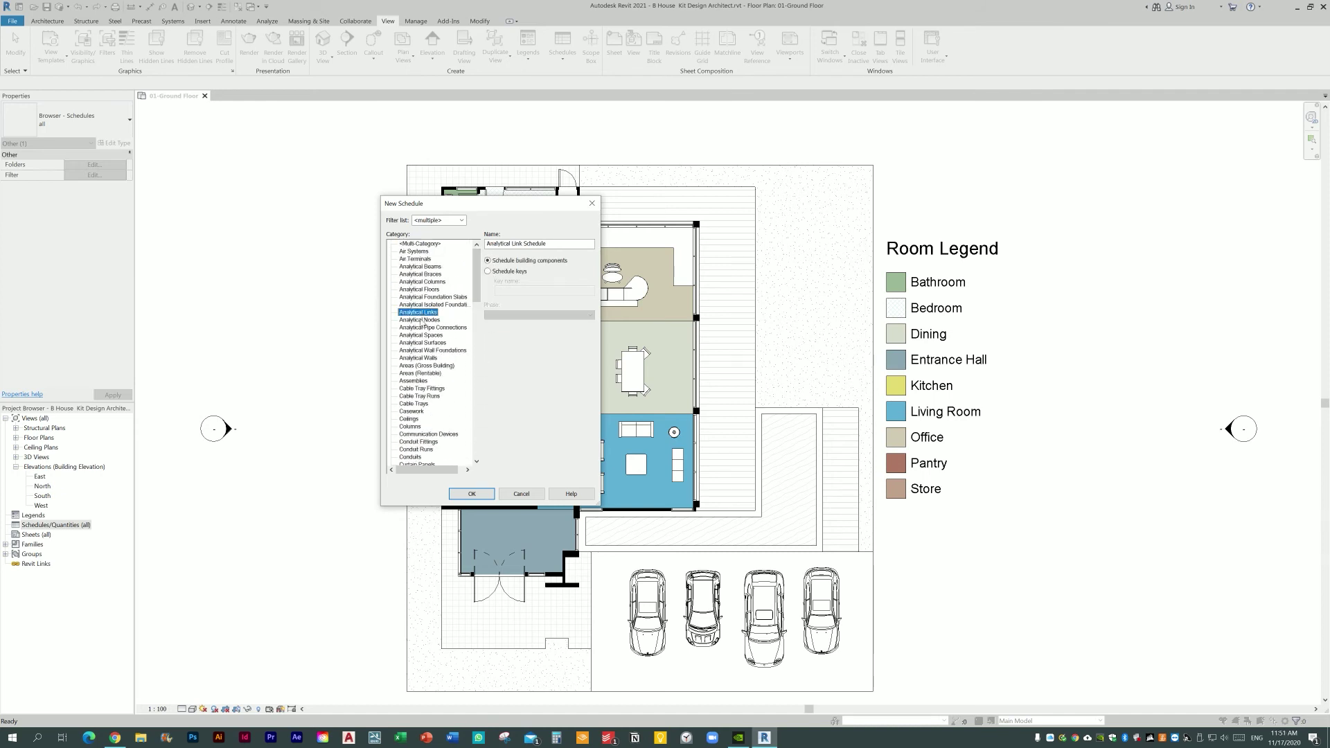
key("r")
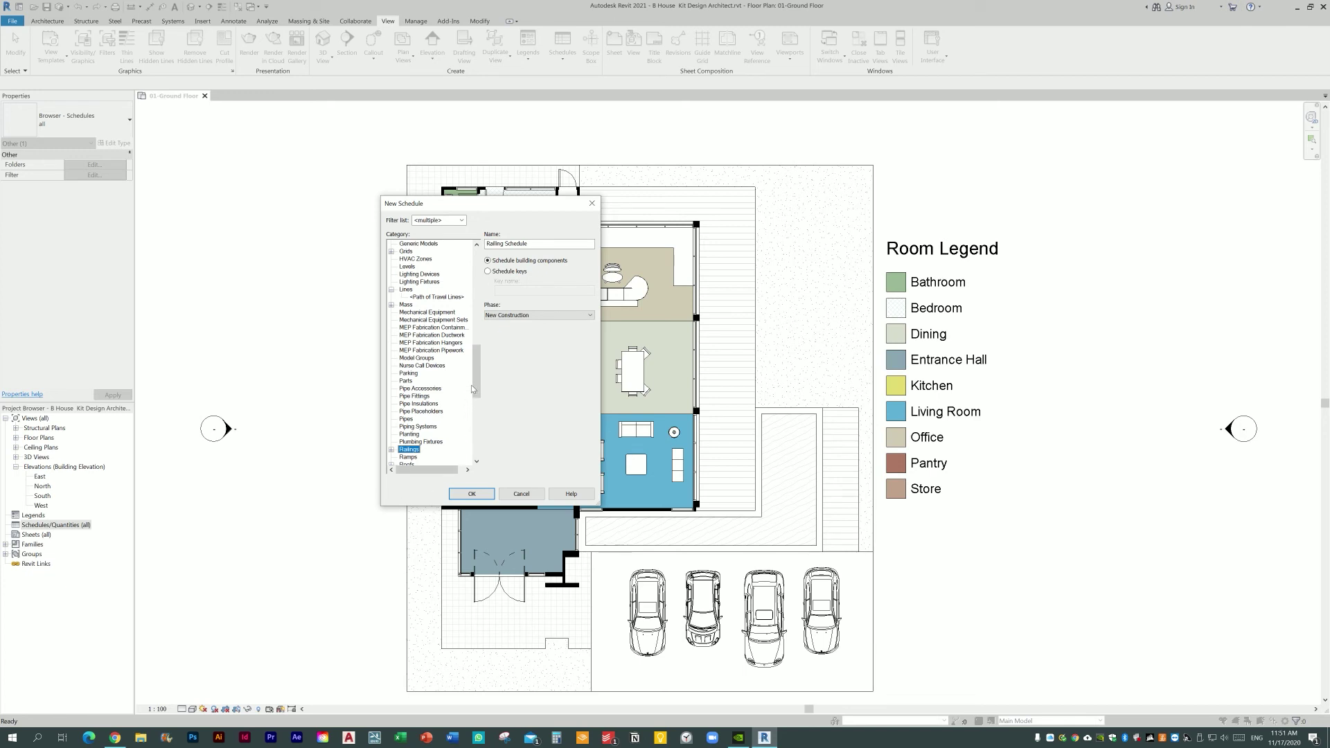
scroll(470, 389, "down", 4)
left_click(409, 381)
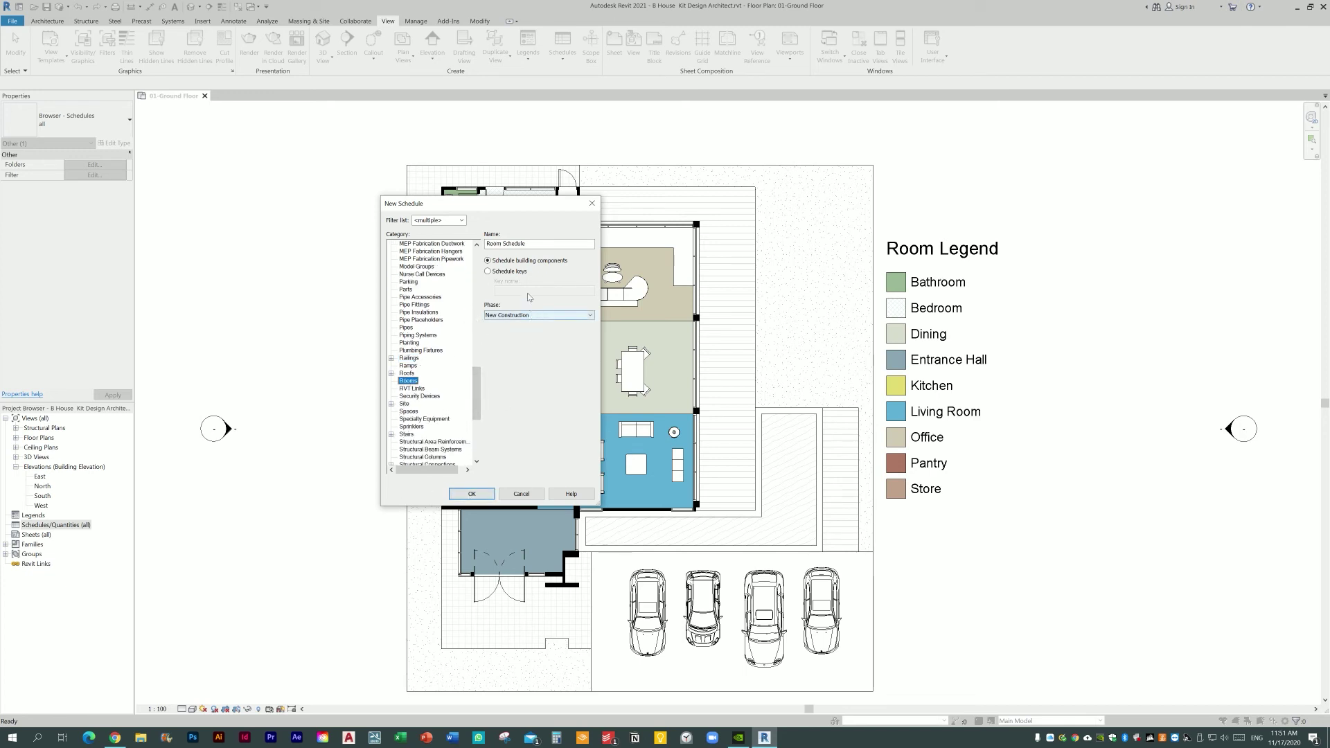
Step: Confirm the Rooms schedule and add Area, Name and Number as fields
left_click(465, 497)
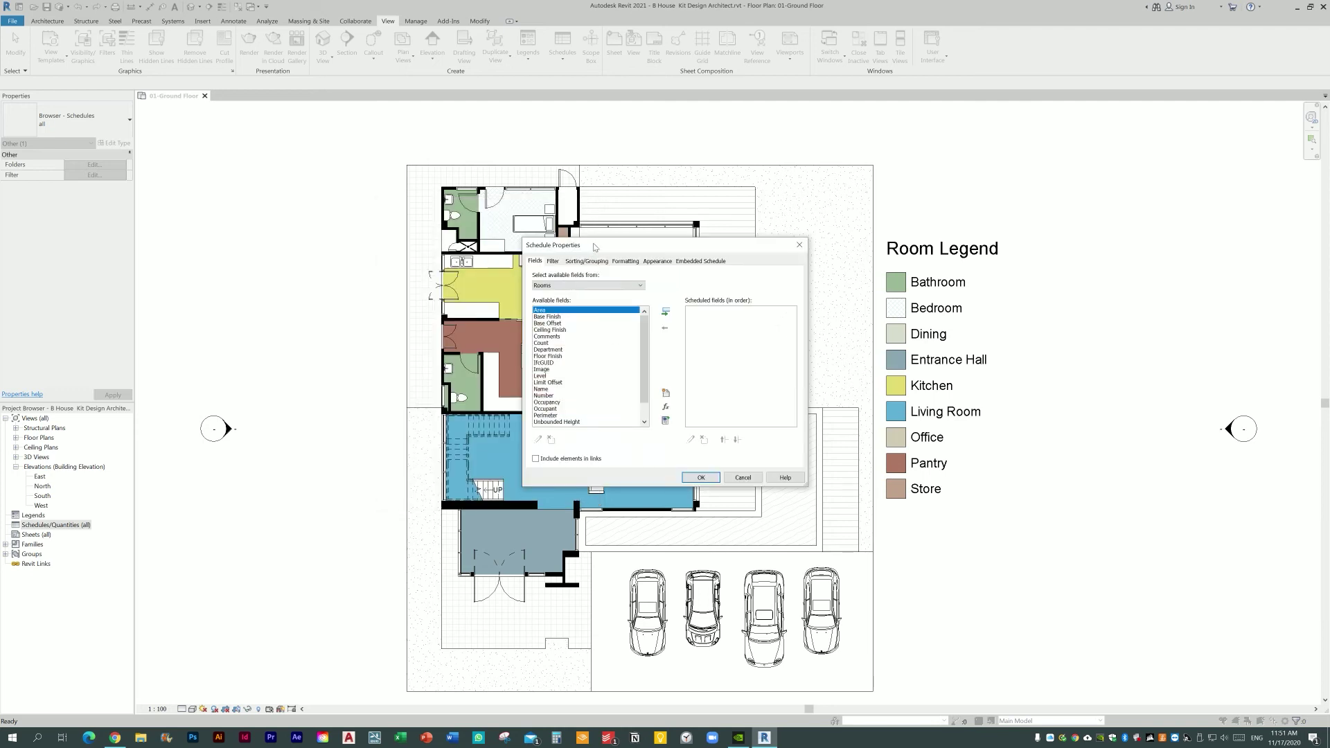
left_click_drag(449, 240, 443, 240)
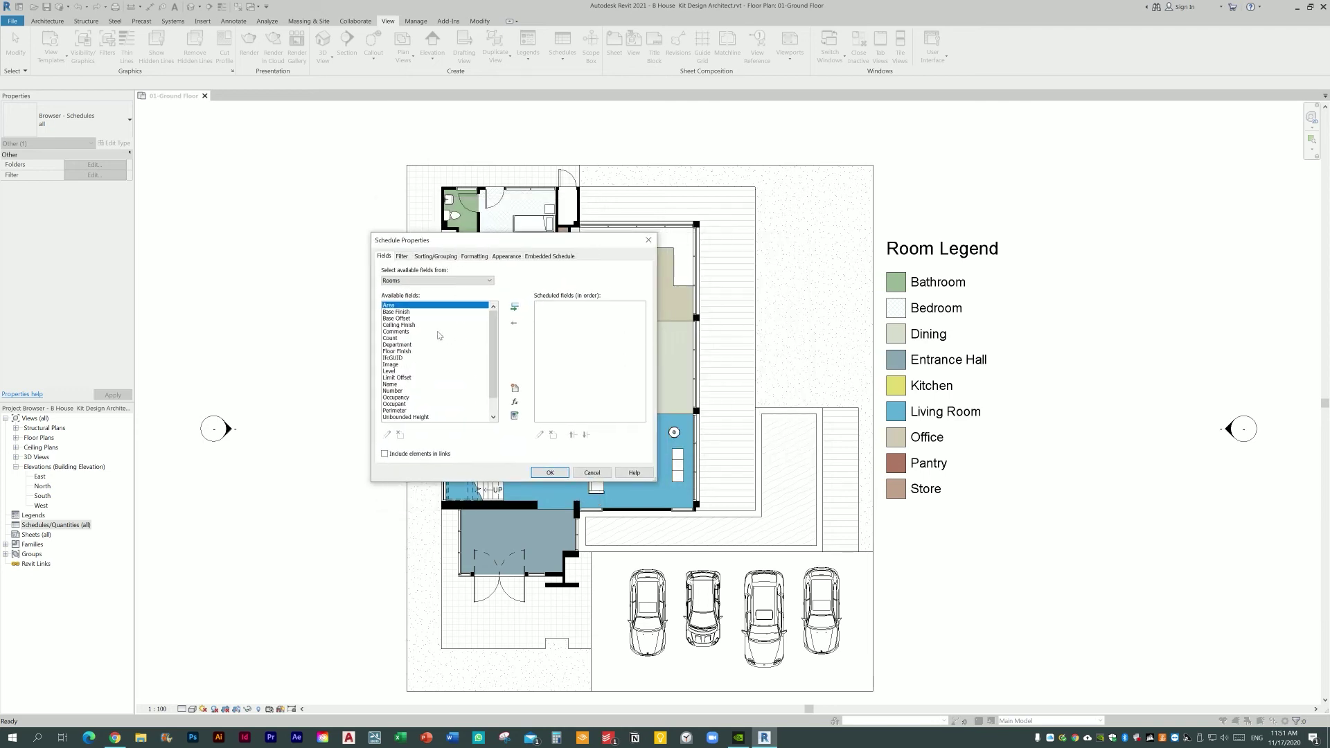
left_click(515, 309)
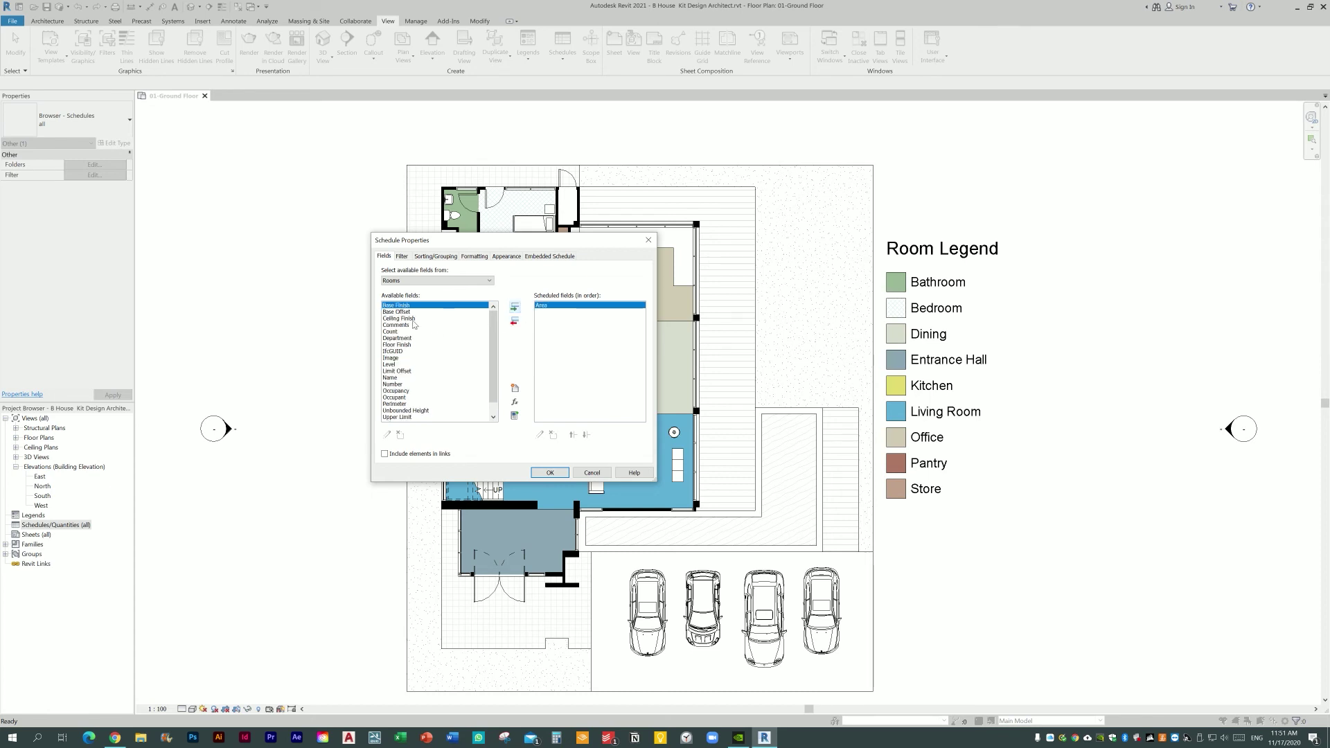
left_click(392, 319)
left_click(392, 378)
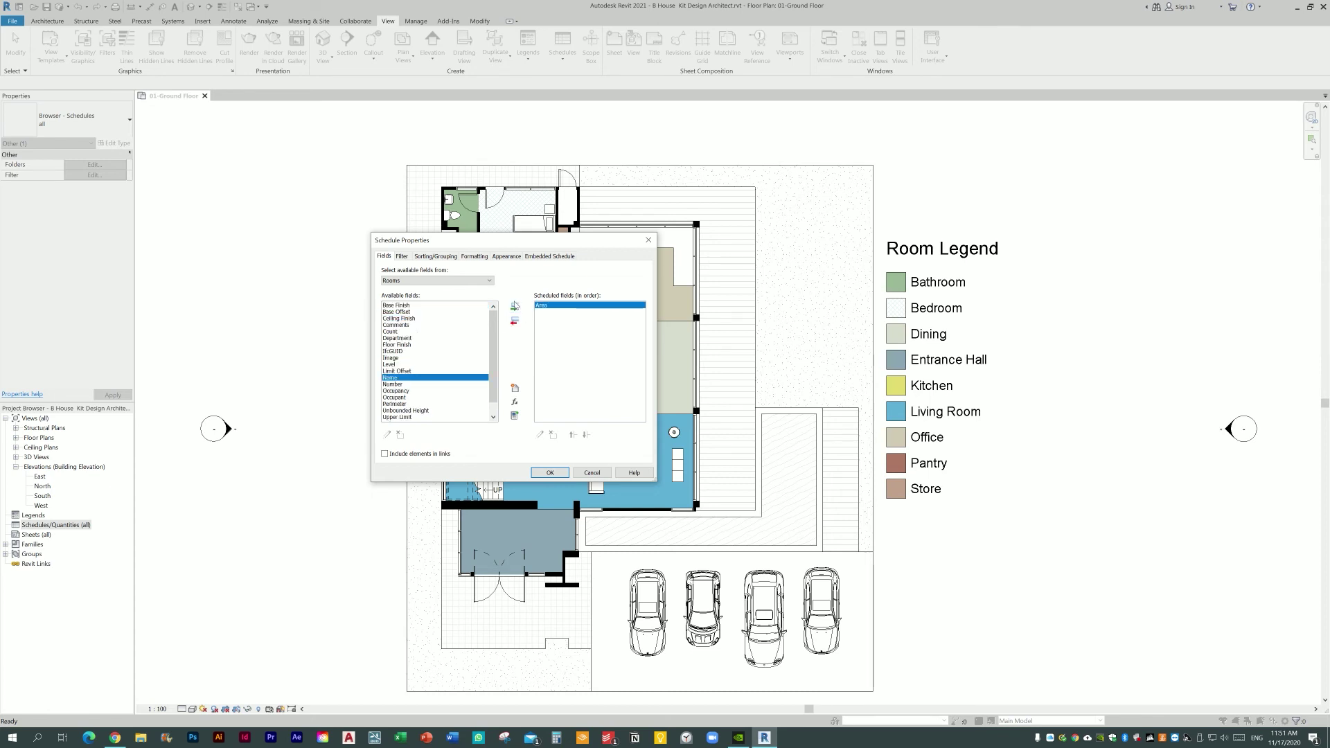
left_click(515, 307)
left_click(514, 307)
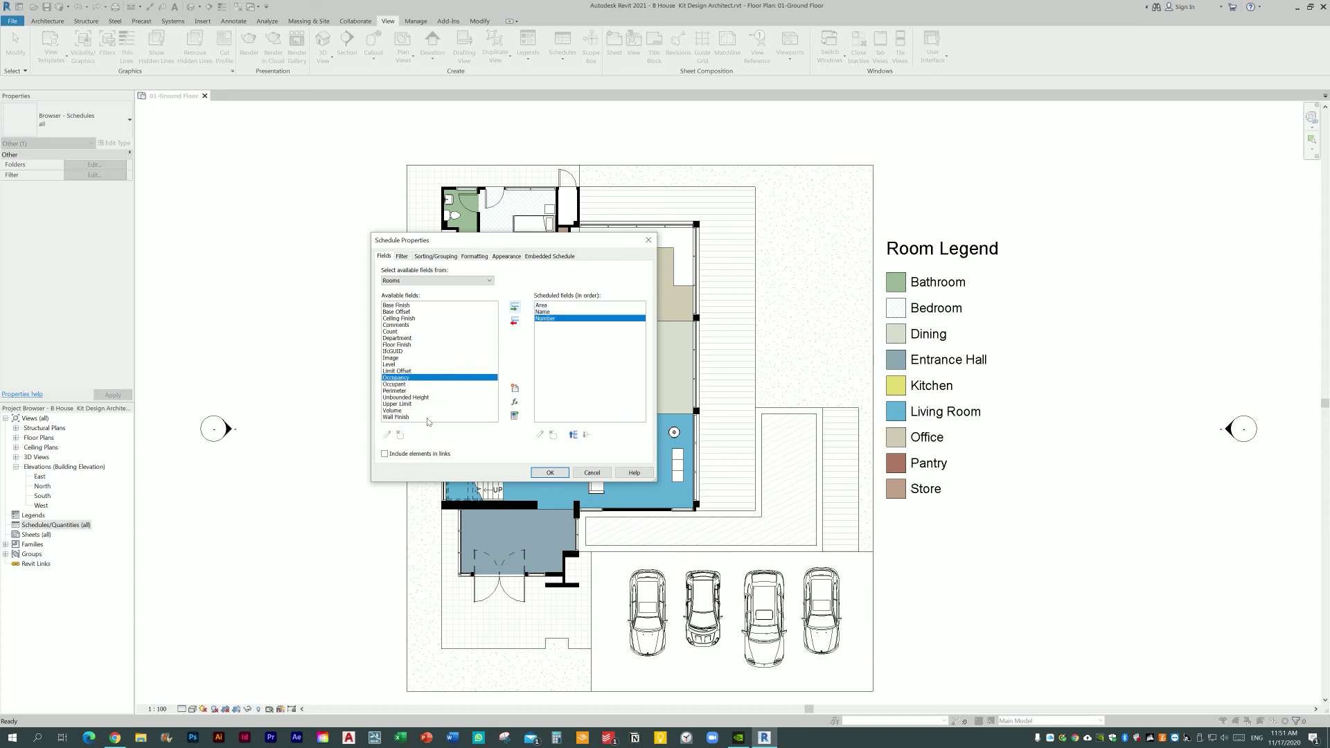
Step: Add Perimeter as a field and create the Room Schedule
left_click(414, 306)
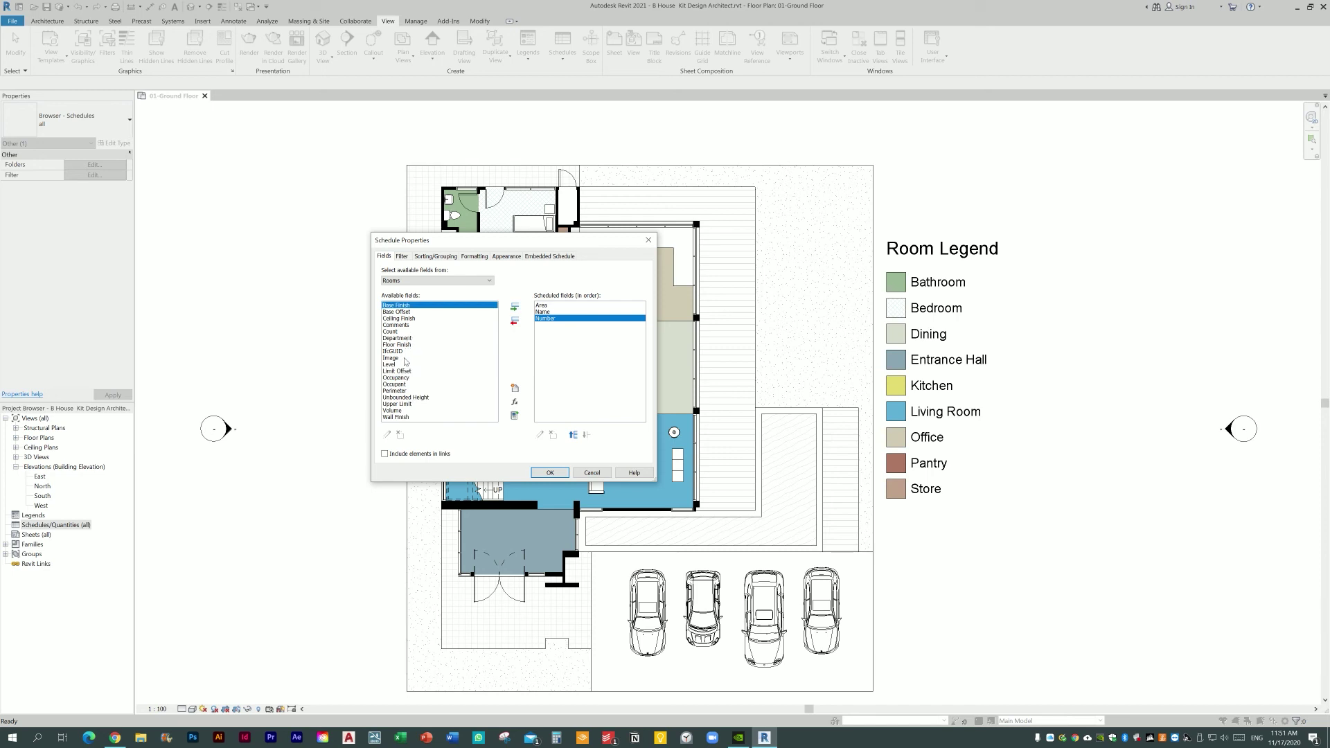
left_click(408, 345)
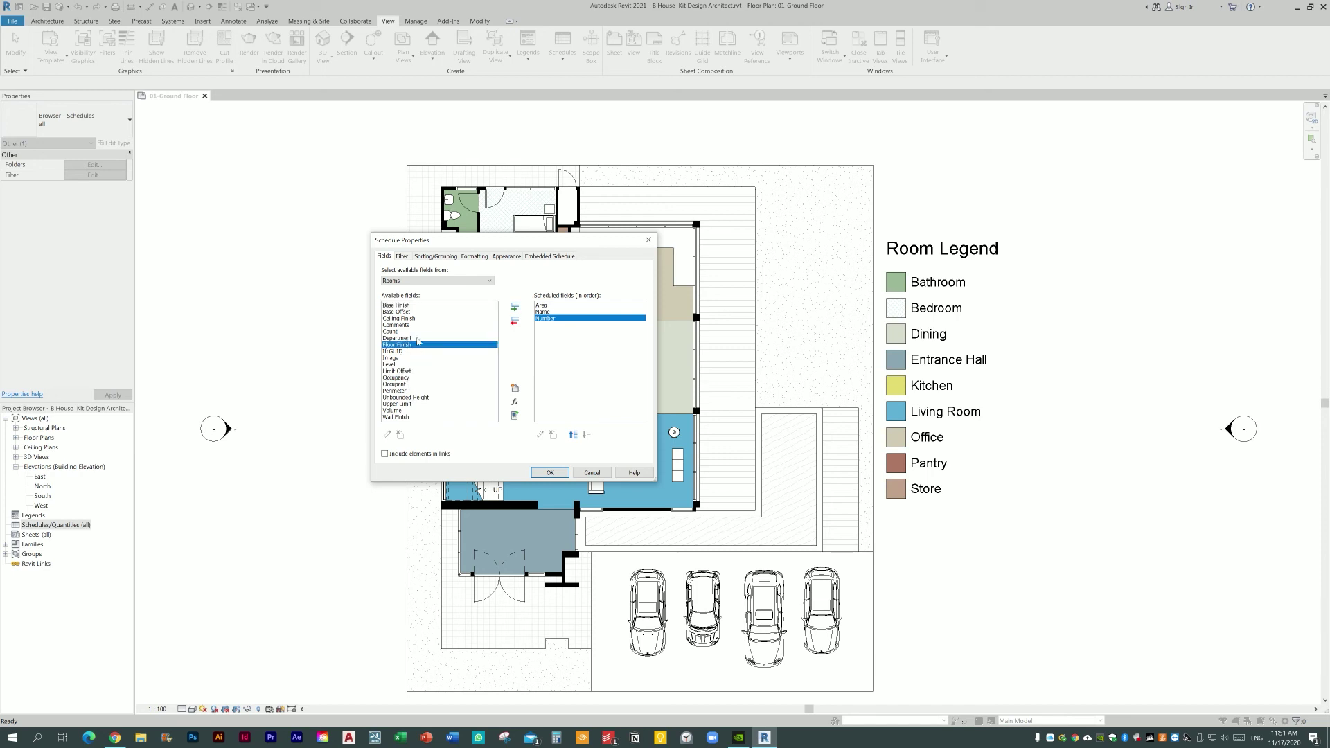
left_click(402, 365)
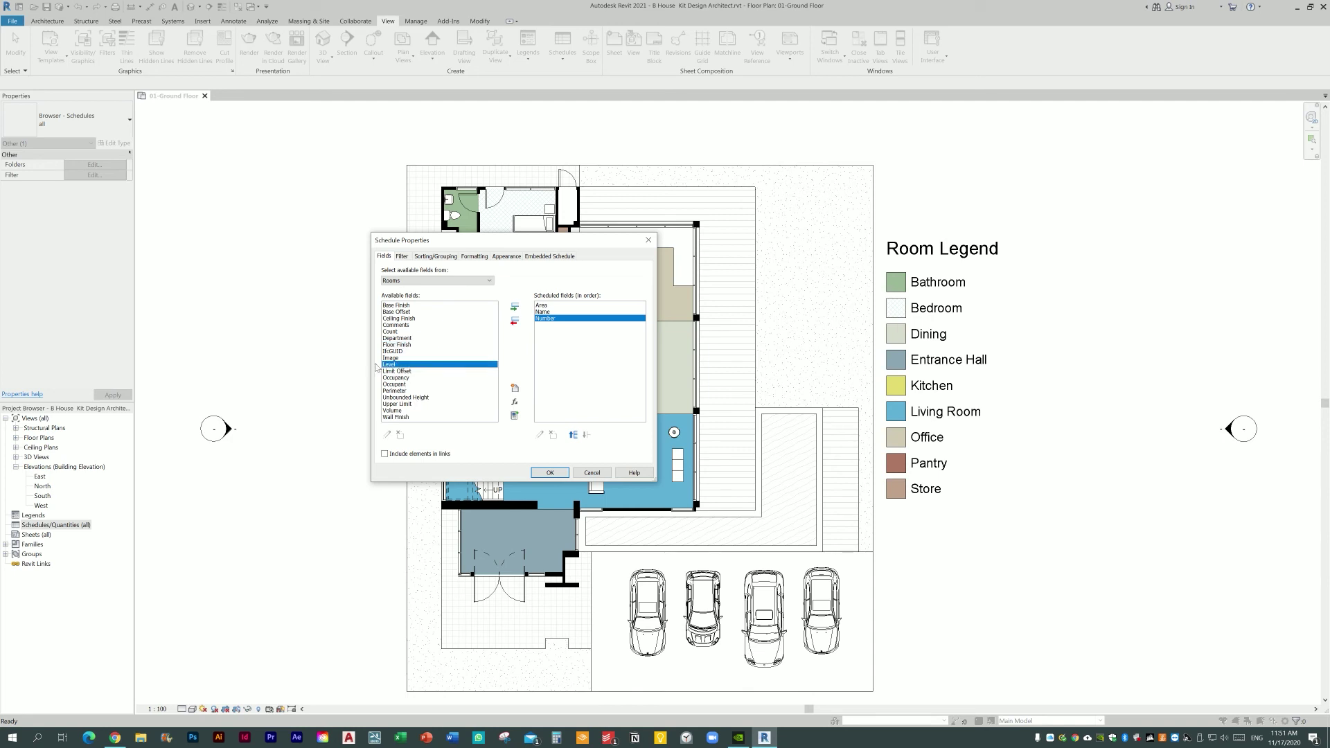
left_click_drag(443, 371, 438, 367)
left_click_drag(471, 361, 555, 327)
left_click(409, 392)
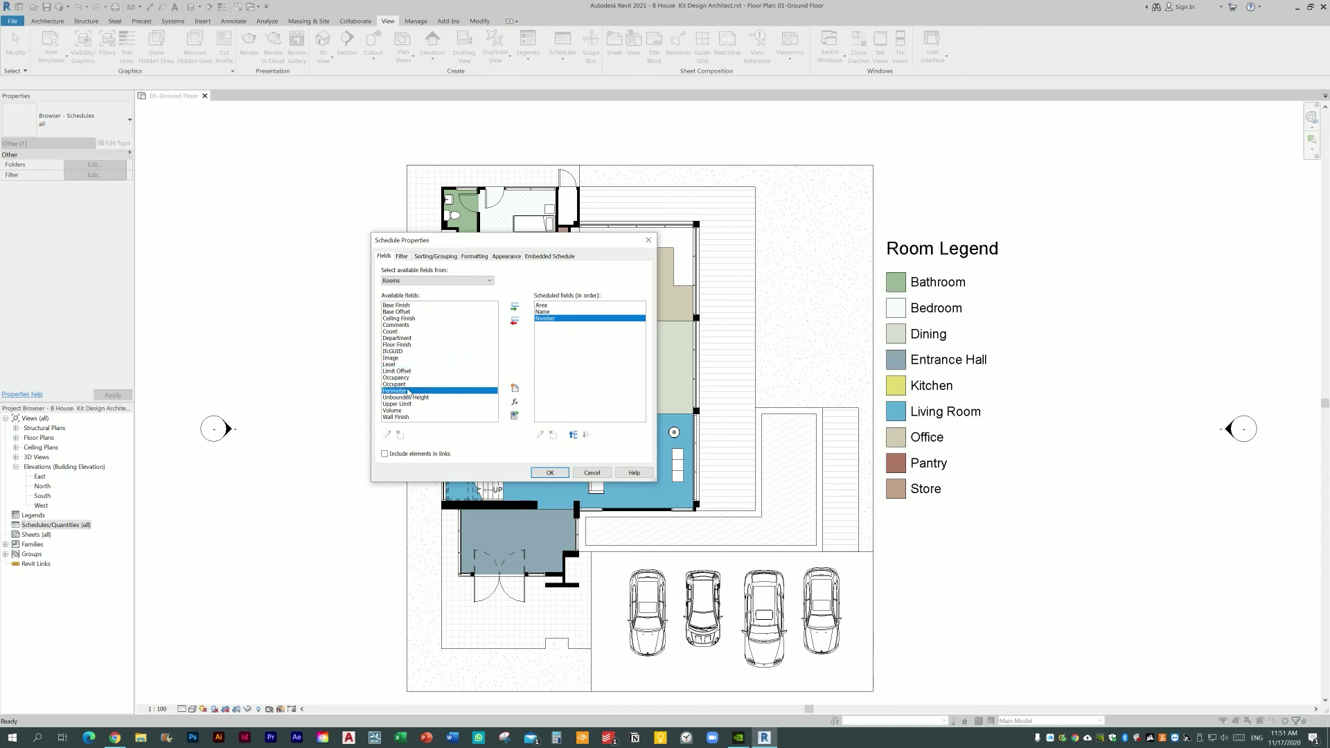
left_click(515, 307)
left_click(552, 473)
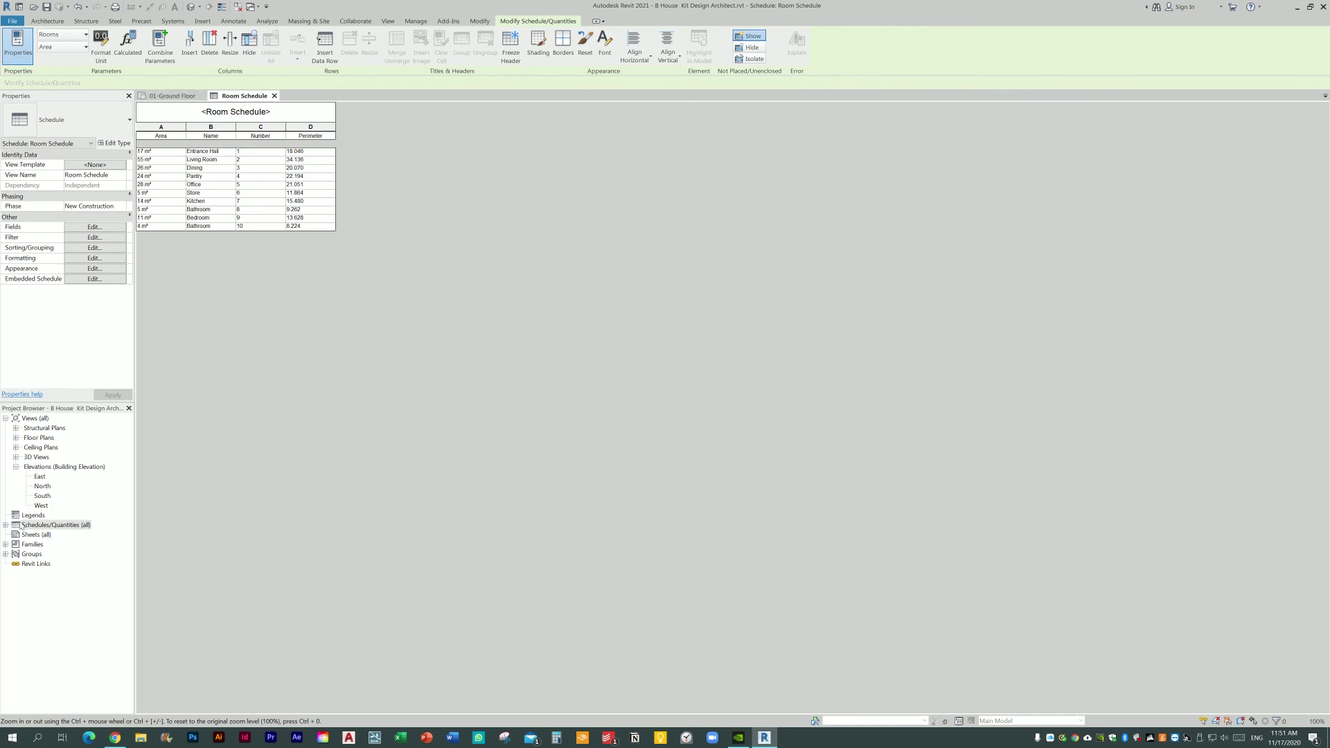
Step: Select Room Schedule under Schedules/Quantities and open its Fields settings
left_click(5, 525)
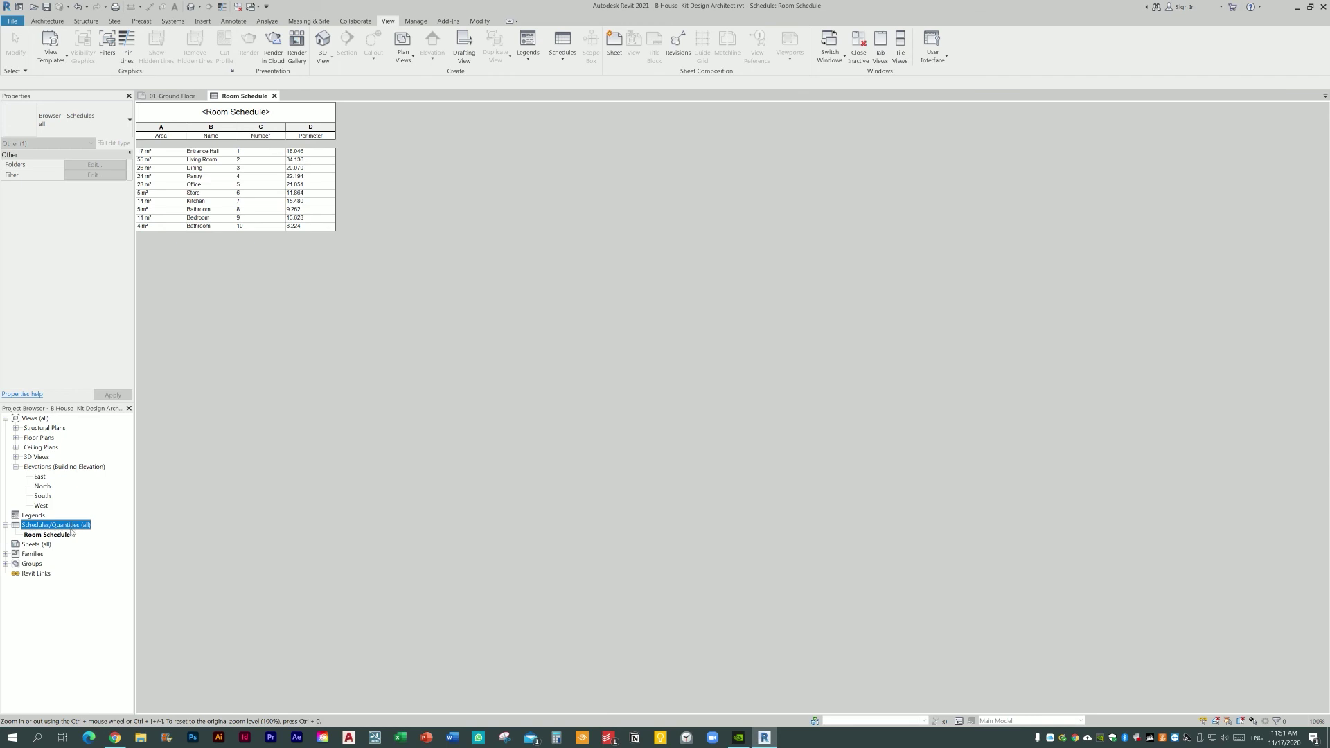
left_click(49, 535)
double_click(216, 113)
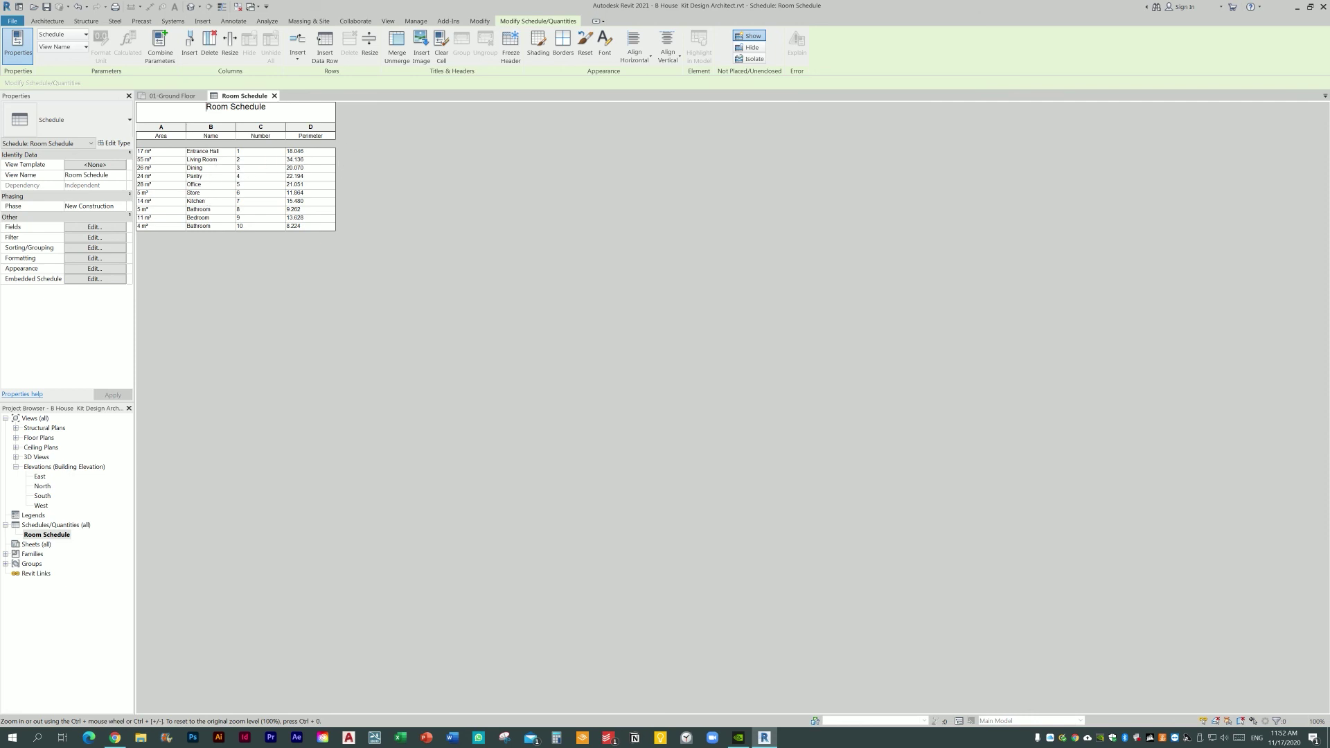
left_click(84, 230)
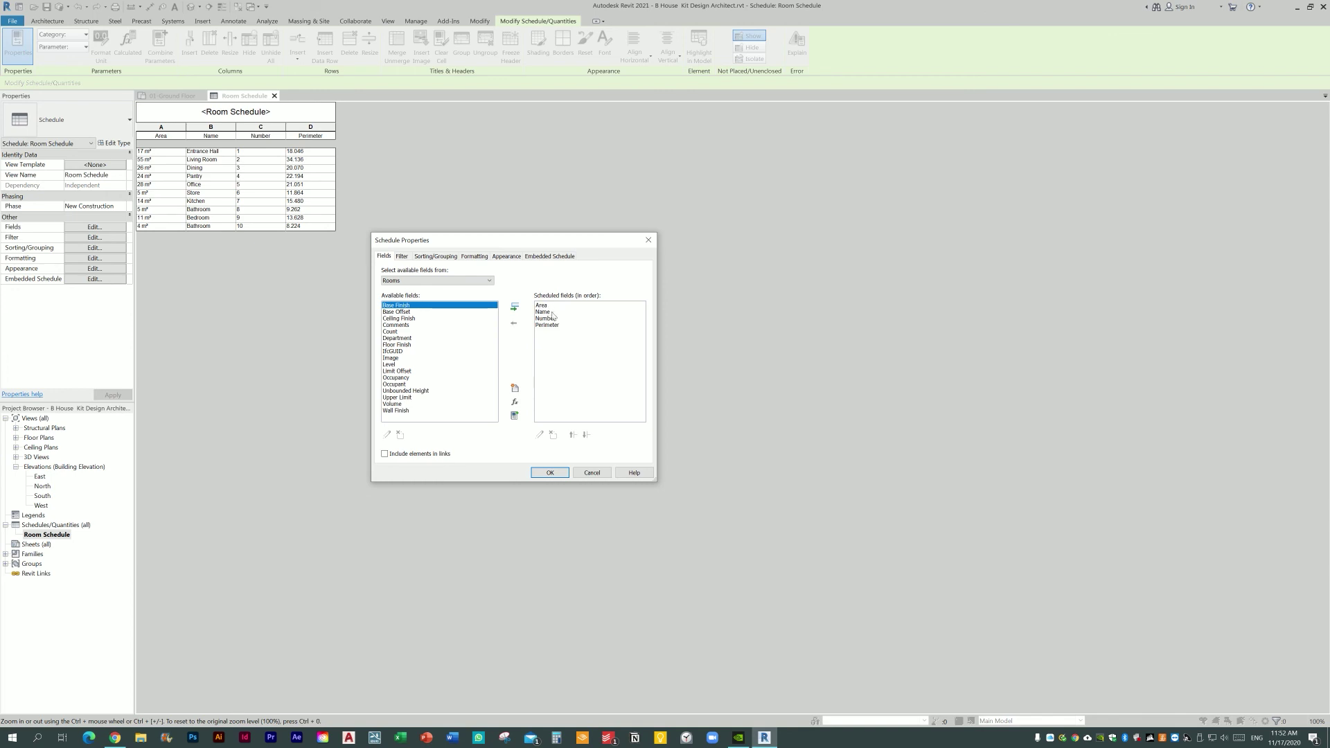
Step: Move Name then Number above Area, giving the order Name, Number, Area, Perimeter
left_click(553, 311)
left_click(573, 434)
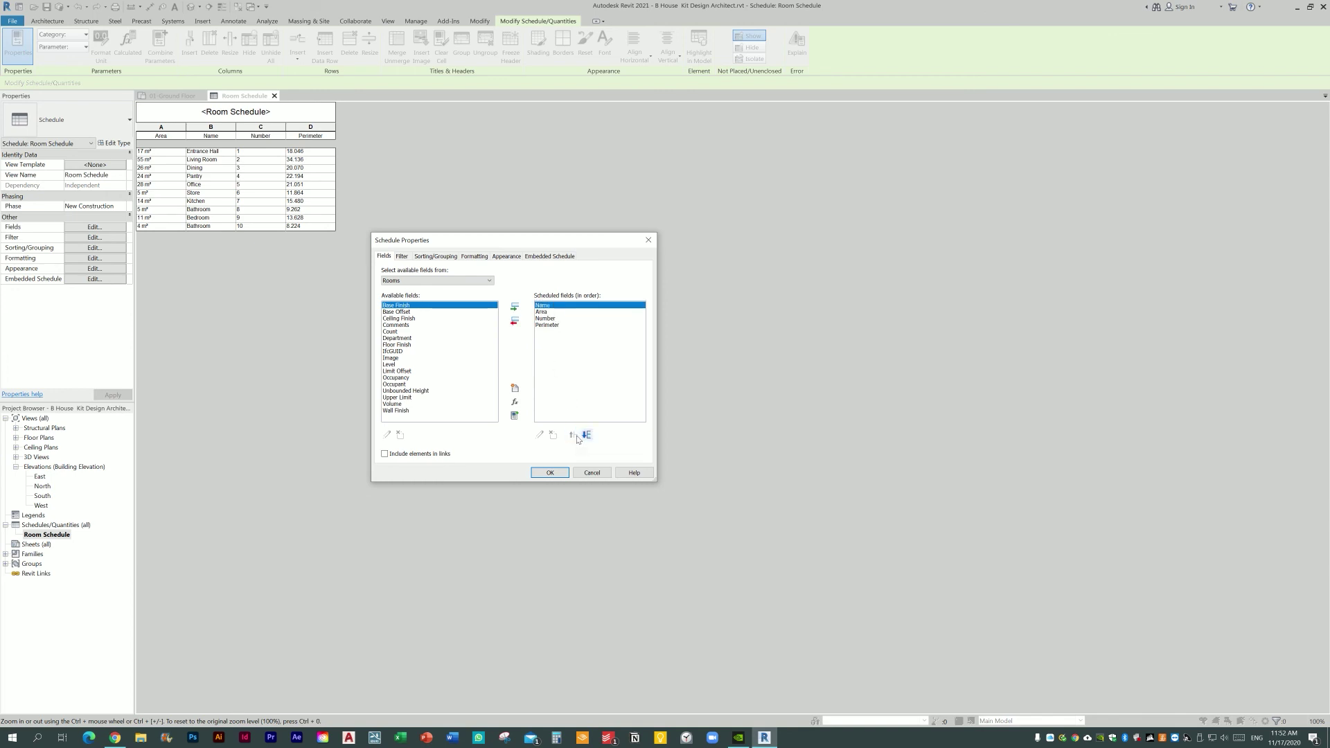
left_click(554, 318)
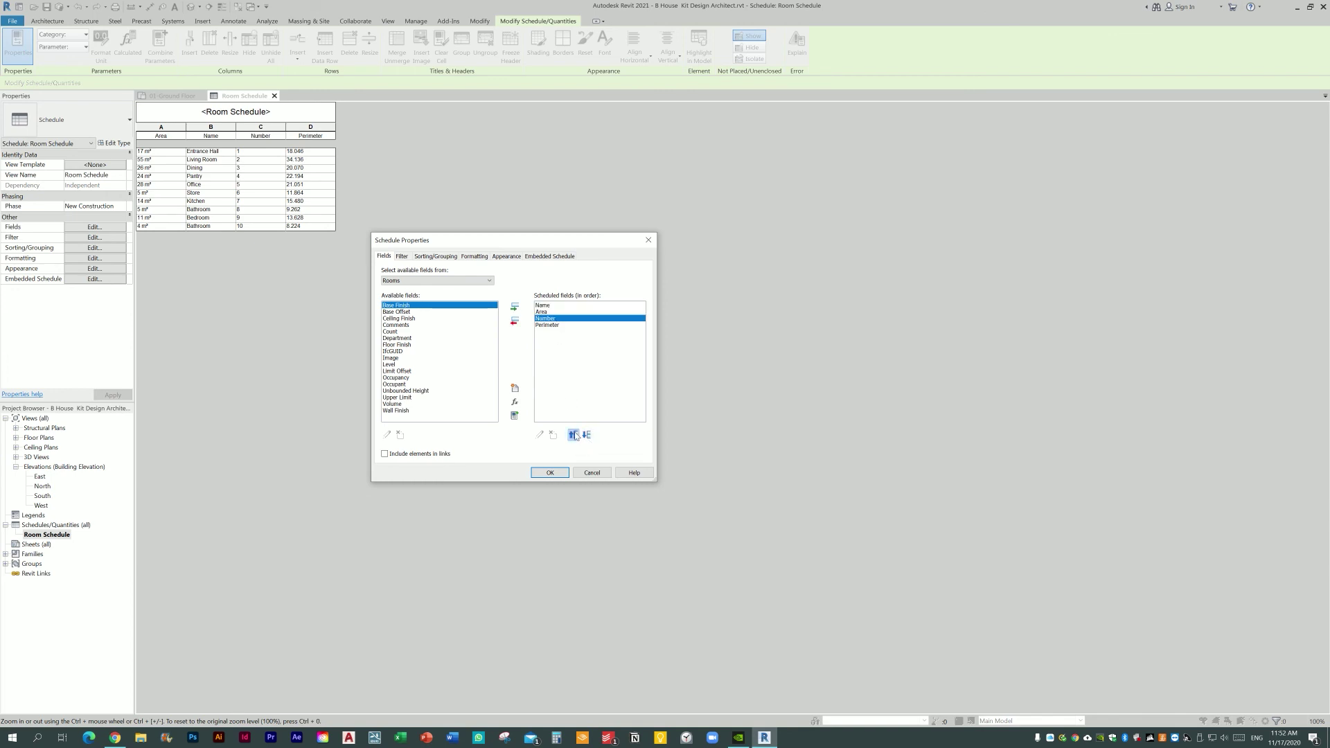
left_click(573, 435)
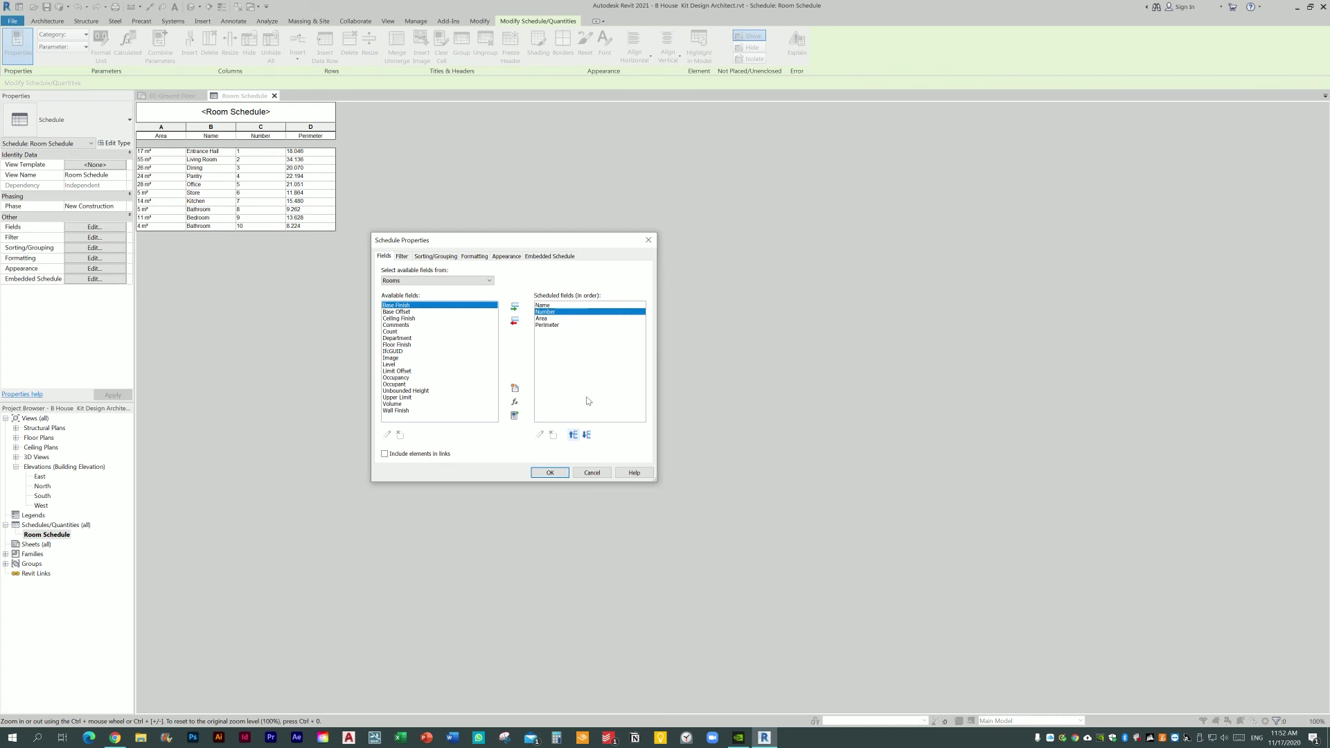
left_click(554, 473)
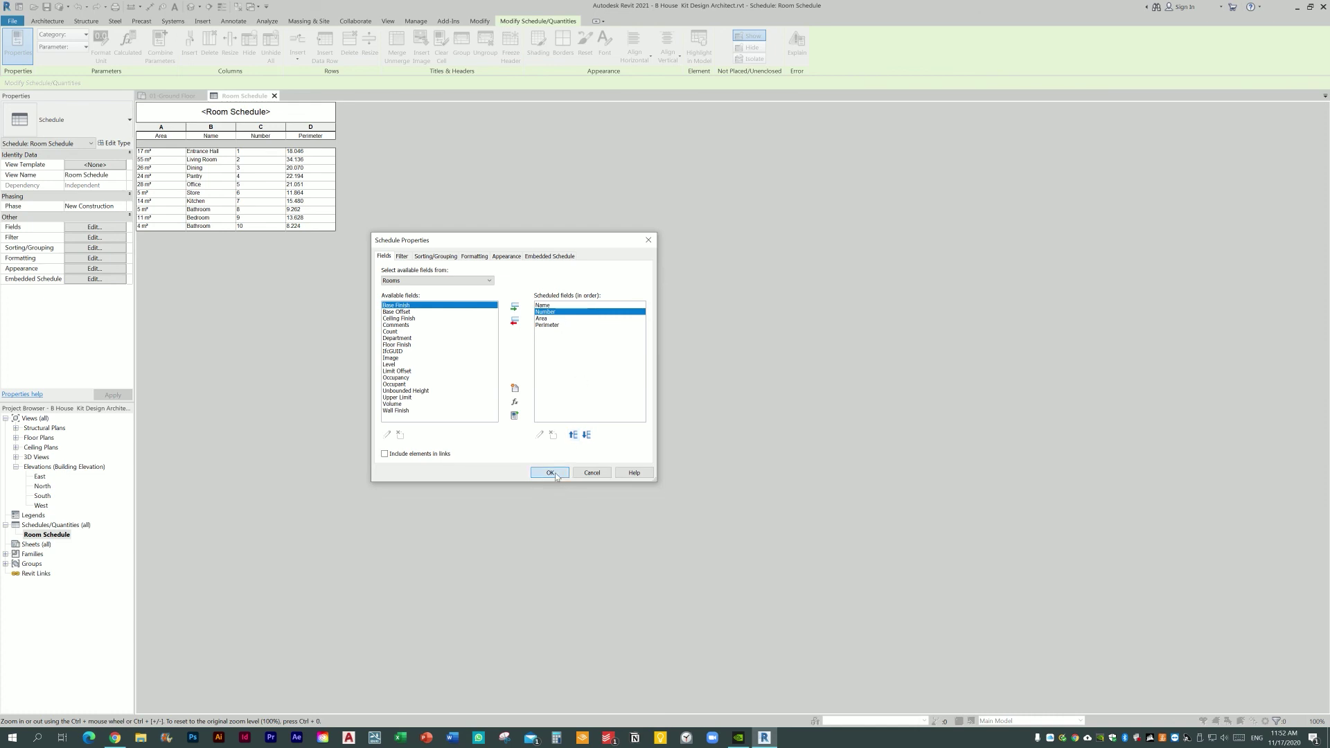